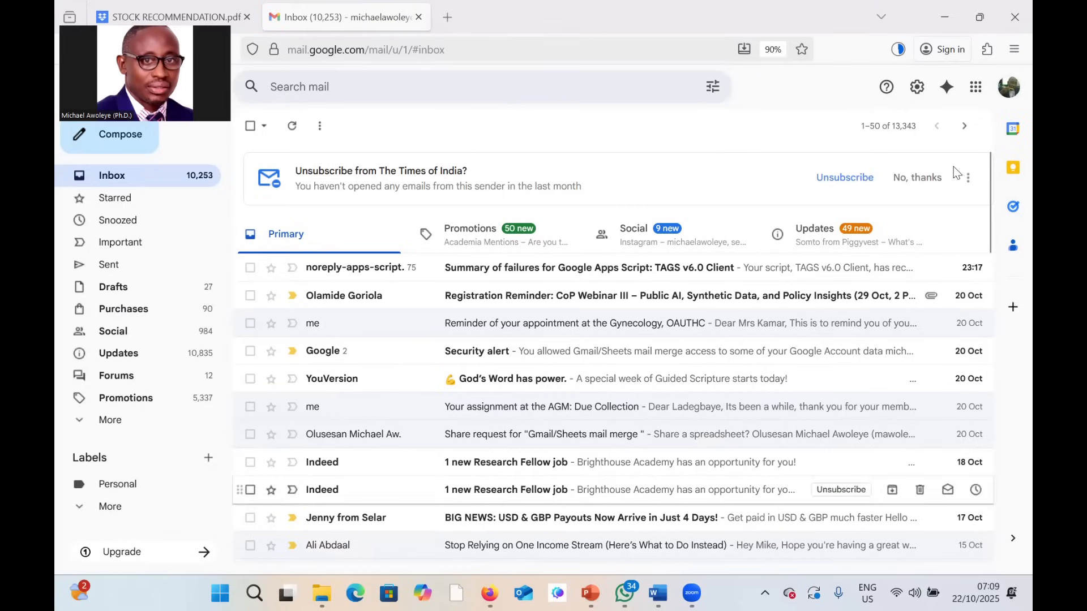
# - Switch from Gmail to Google Calendar and display the schedule in Day view
pyautogui.click(979, 95)
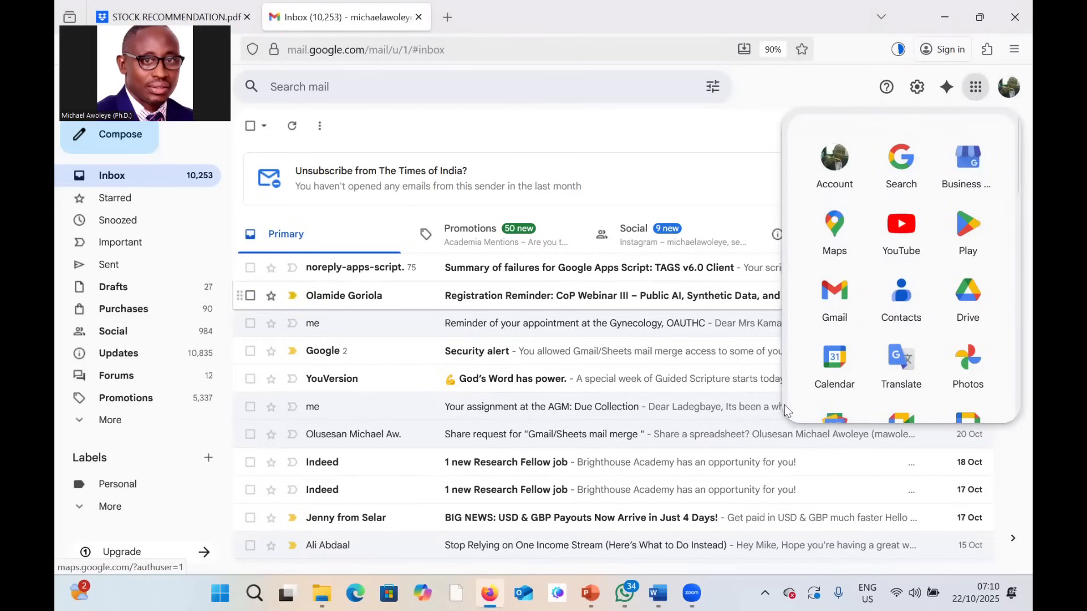
pyautogui.click(841, 363)
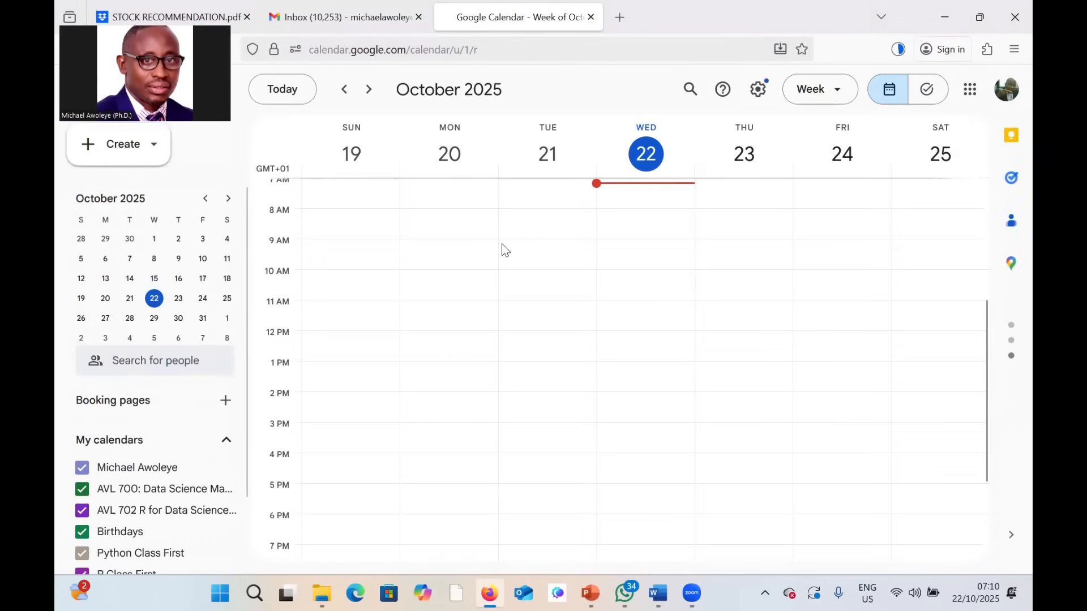
pyautogui.click(847, 100)
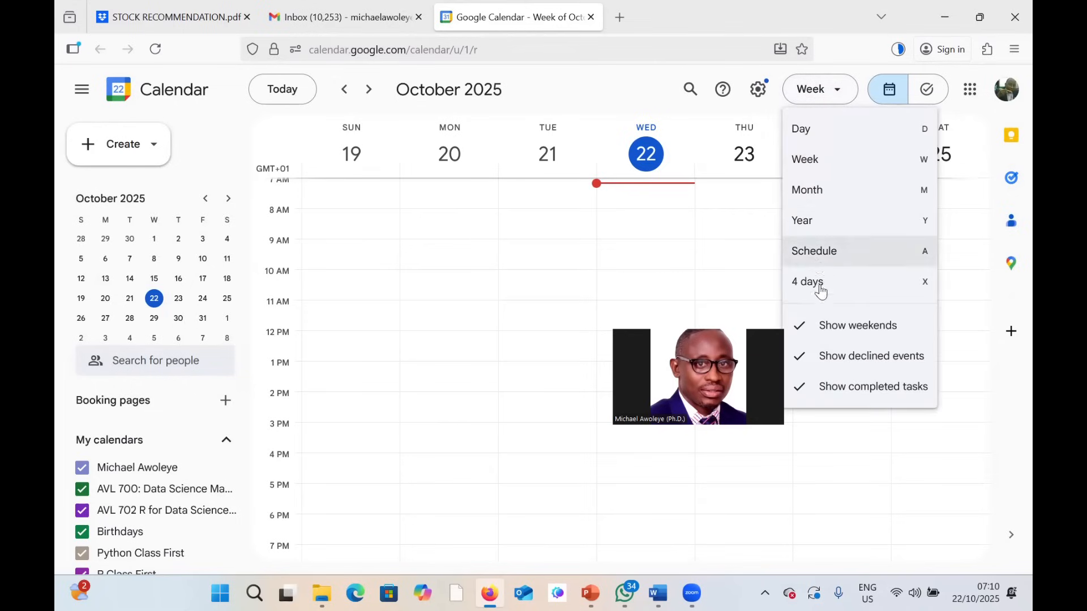
pyautogui.click(835, 137)
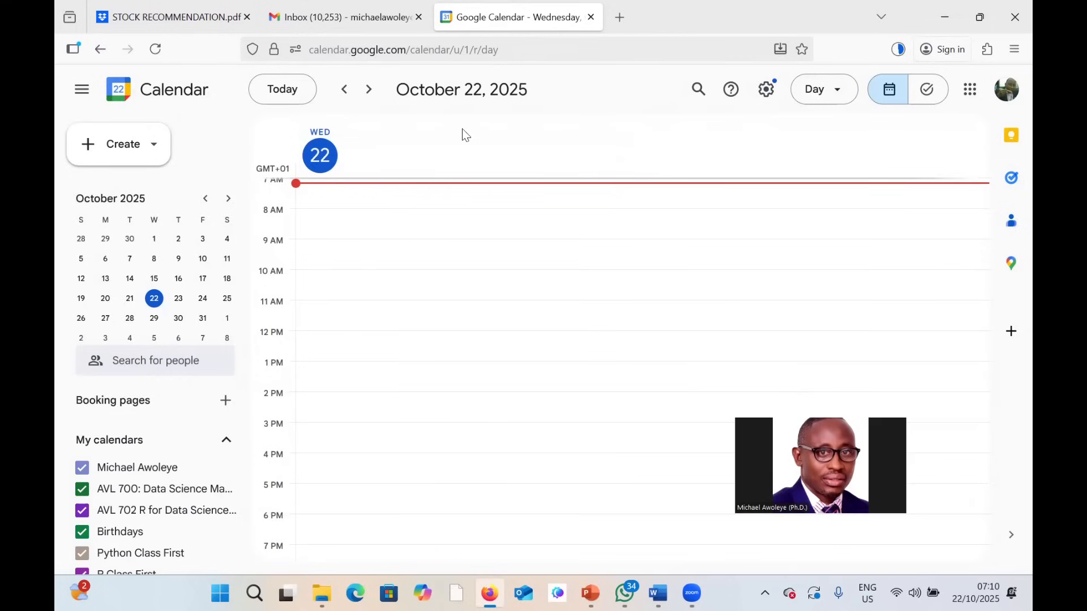
# - Show the calendar in Week view, followed by Month view for October 2025
pyautogui.click(832, 91)
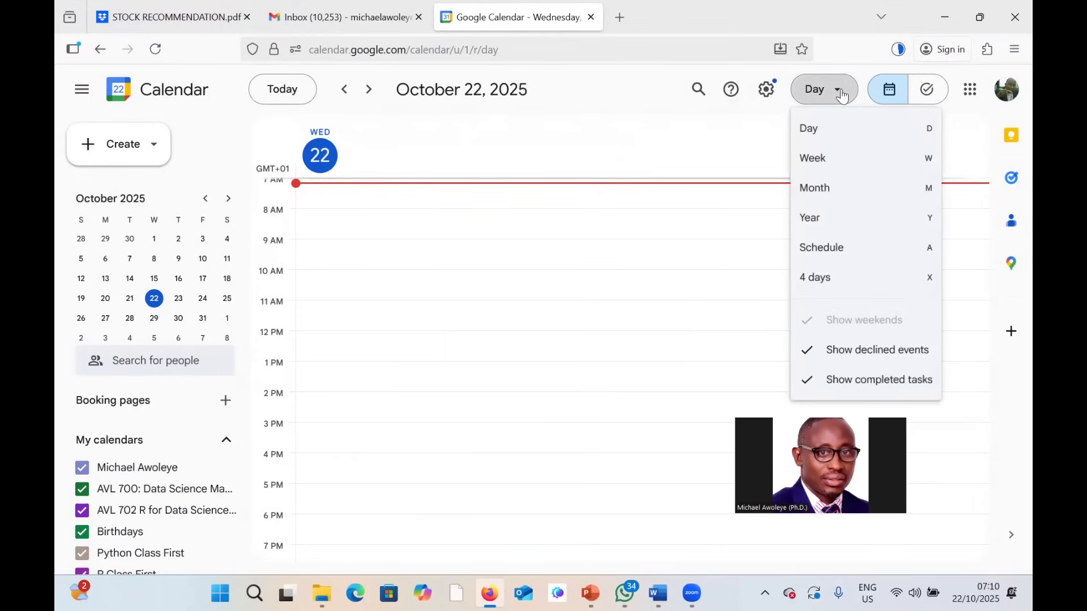
pyautogui.click(835, 167)
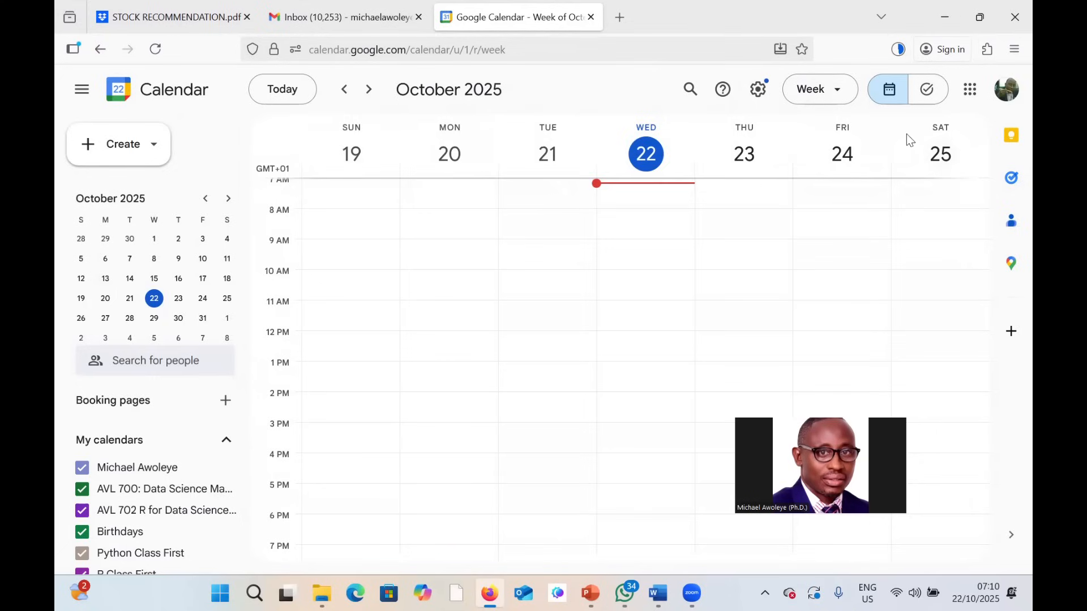
pyautogui.click(841, 100)
pyautogui.click(807, 192)
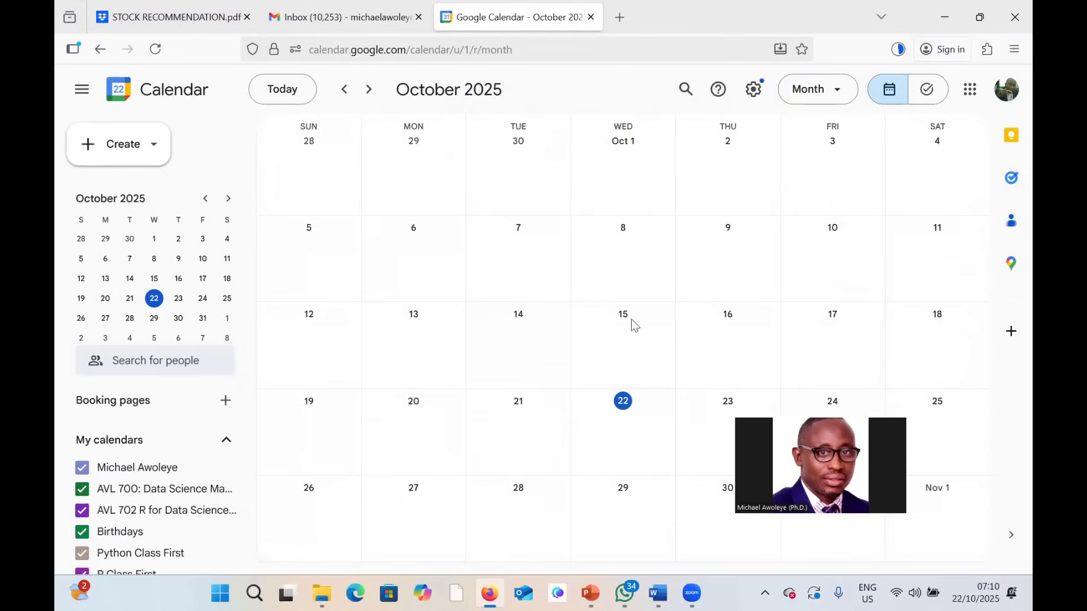
# - Show the calendar in Year view, browse forward past 2026 and back to 2024, and return to 2025
pyautogui.click(838, 97)
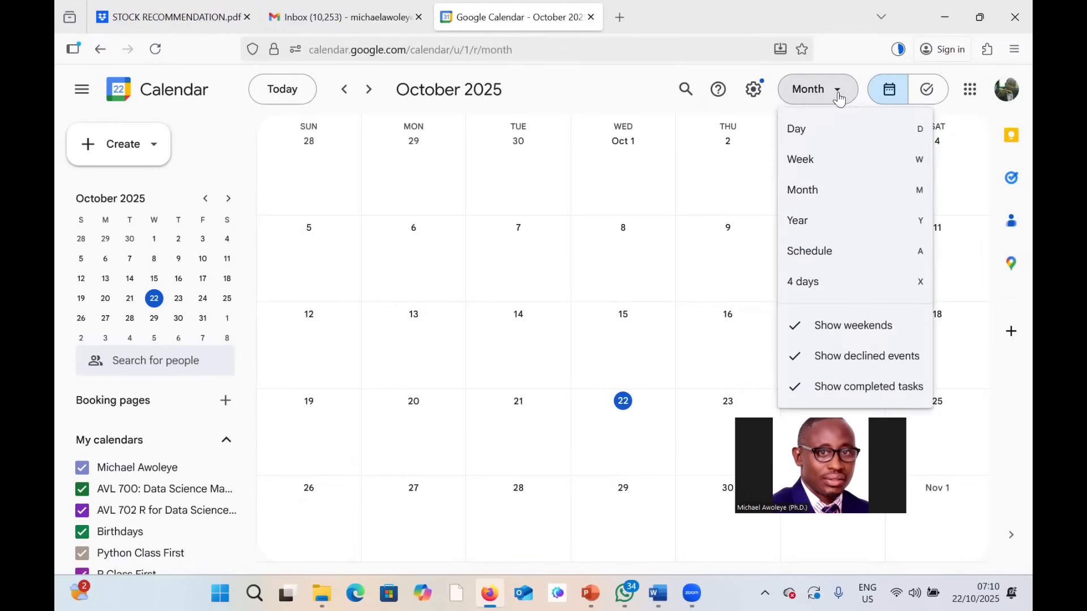
pyautogui.click(808, 222)
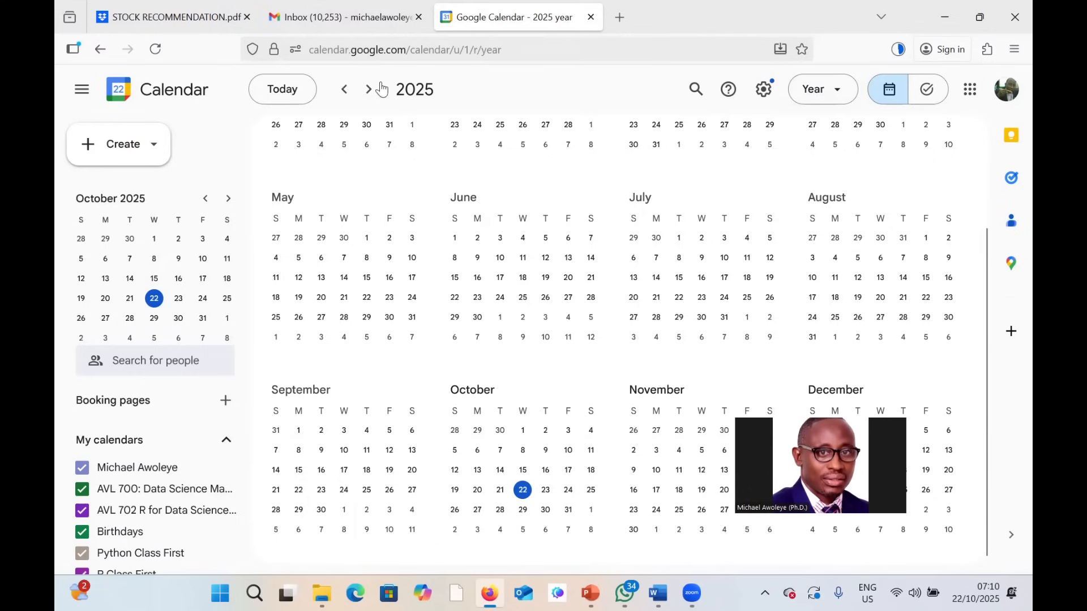
pyautogui.click(370, 96)
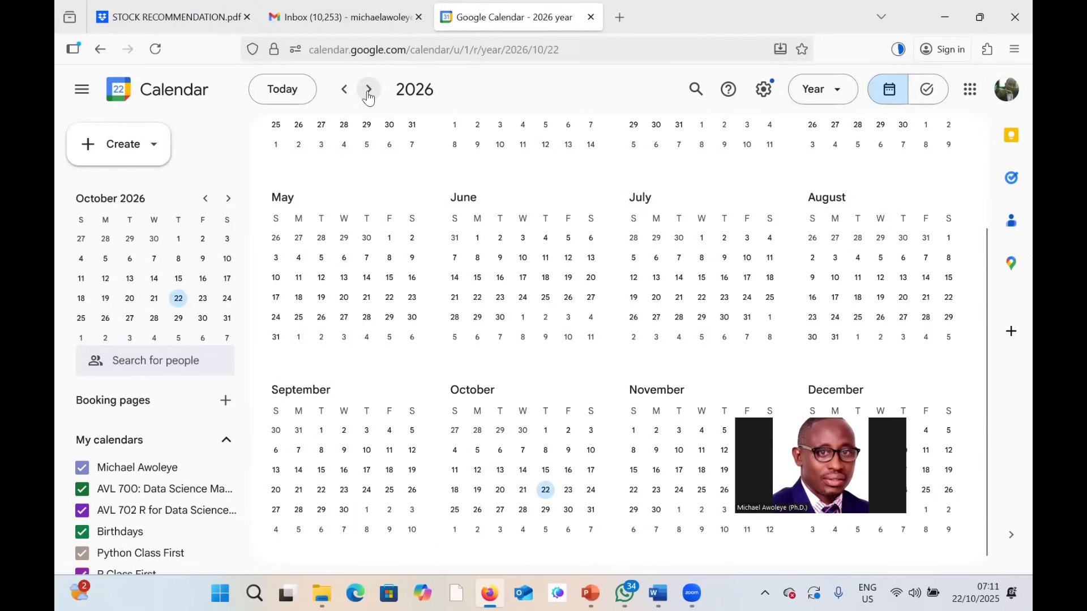
pyautogui.click(369, 97)
pyautogui.click(343, 96)
pyautogui.click(344, 97)
pyautogui.click(343, 97)
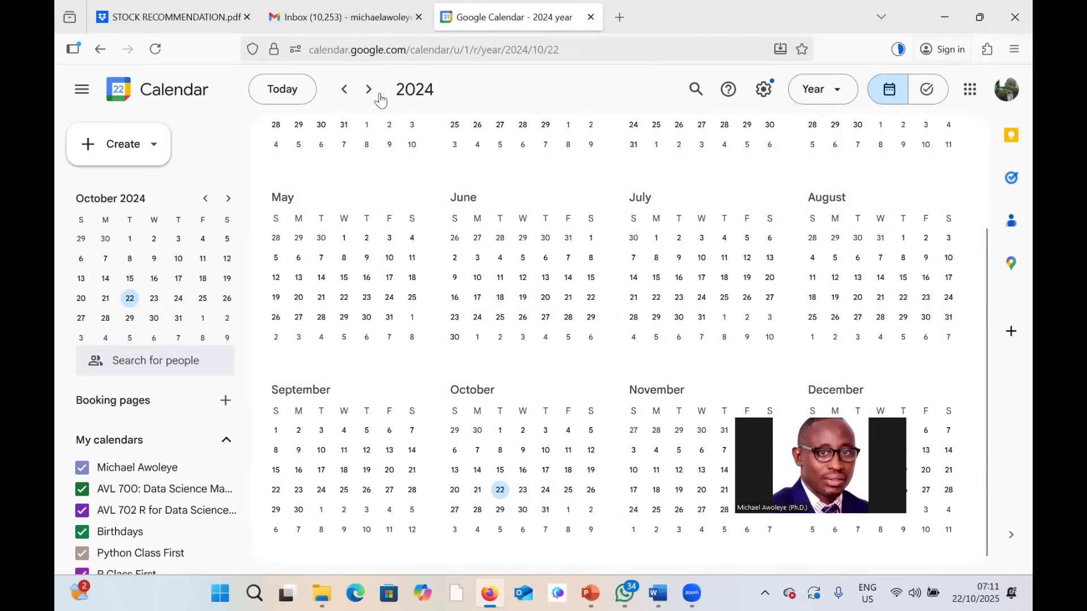
pyautogui.click(369, 91)
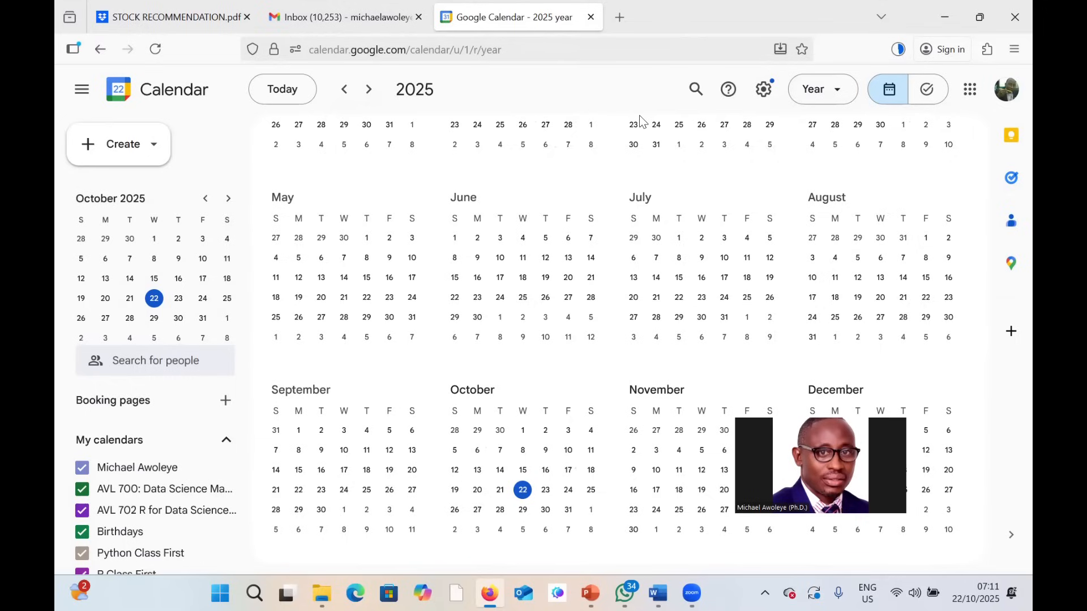
# - Change the calendar from Year view to Month view and on to Day view
pyautogui.click(836, 91)
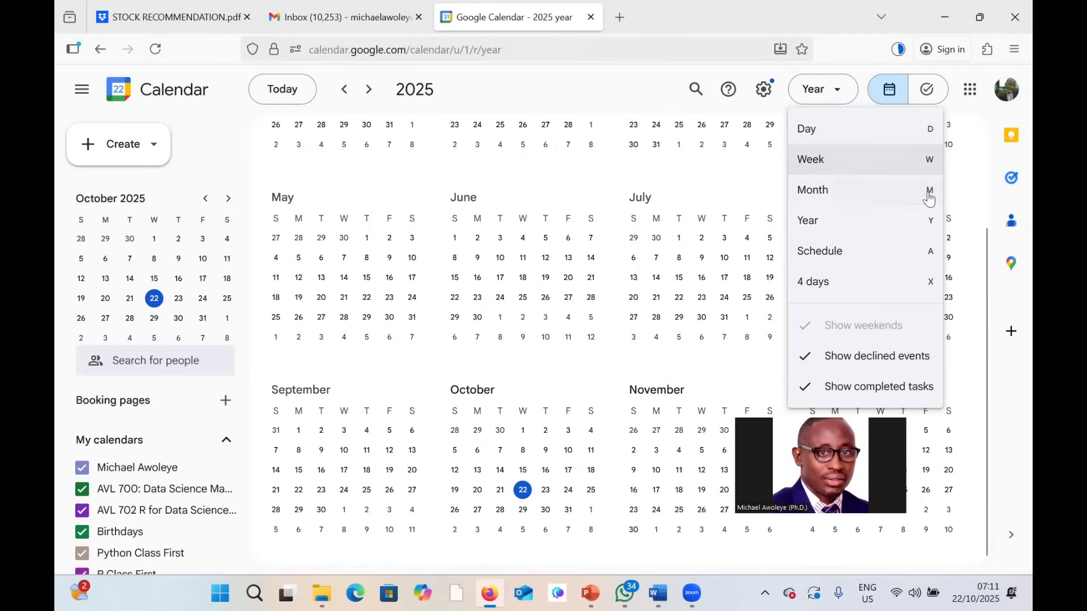
pyautogui.click(605, 92)
pyautogui.press('m')
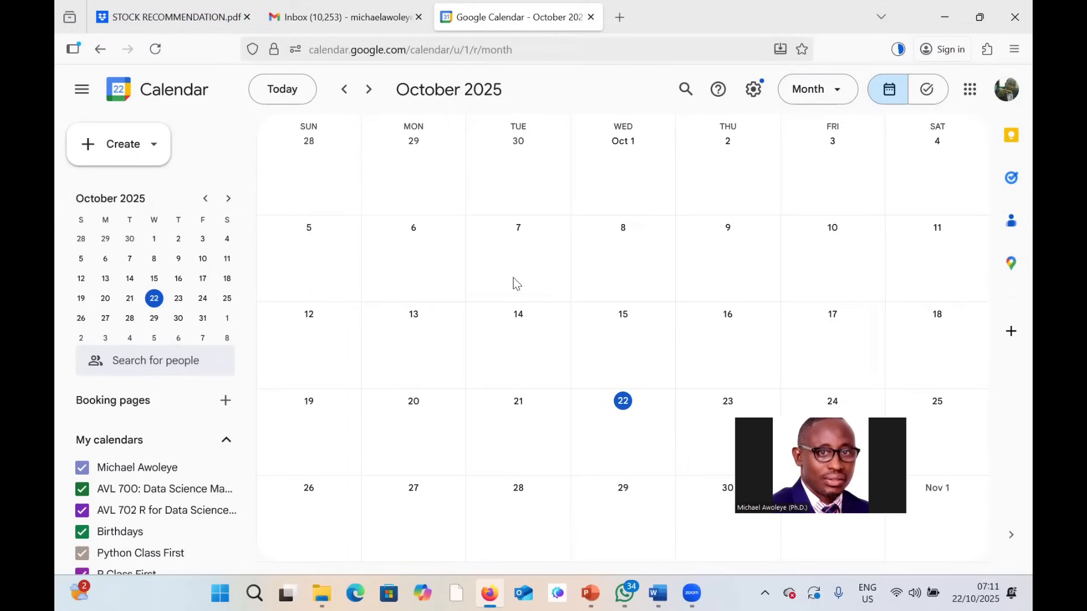
pyautogui.press('d')
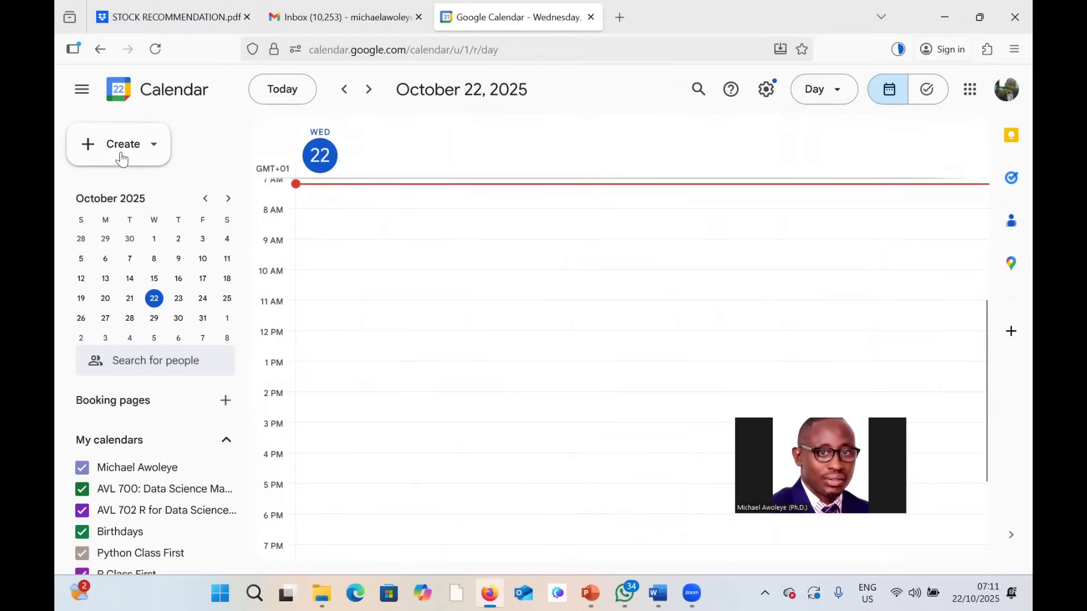
# - Start creating a new bookable appointment schedule in the calendar
pyautogui.click(155, 155)
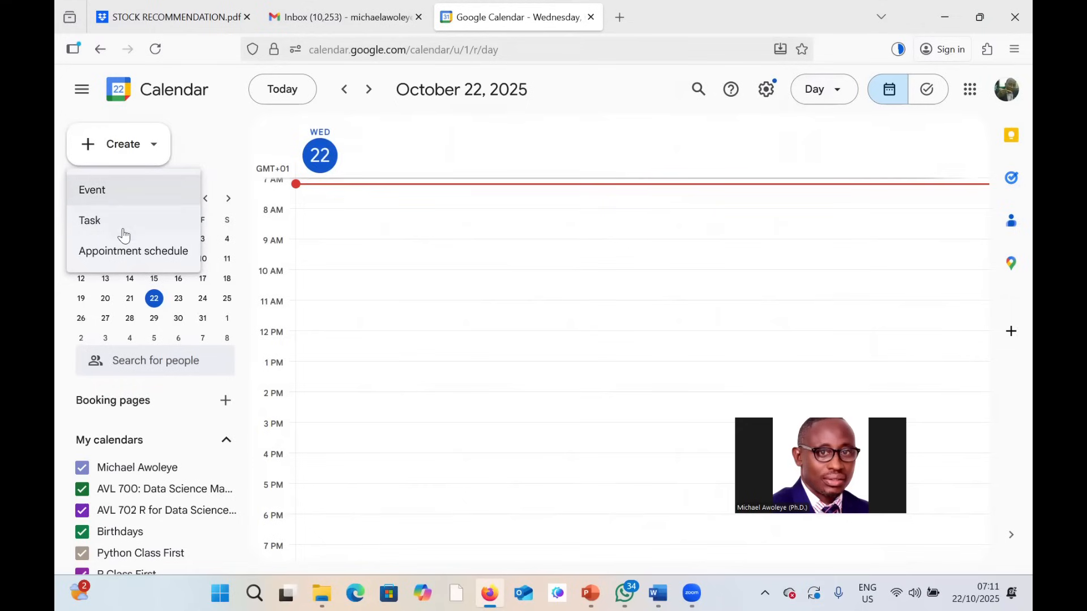
pyautogui.click(127, 262)
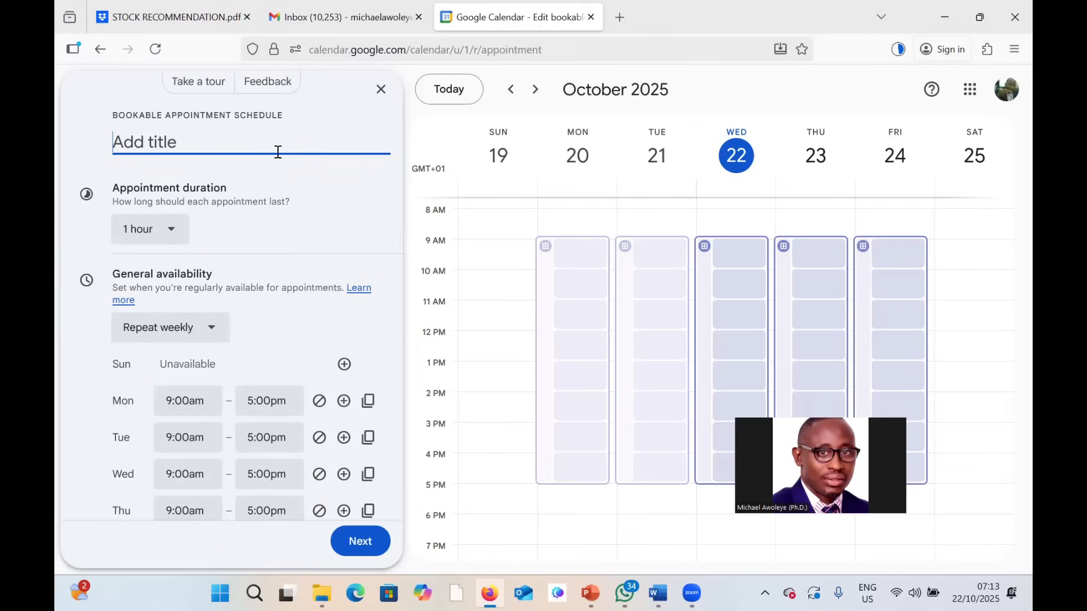
pyautogui.write('Appointmej')
pyautogui.write('t')
pyautogui.press('BackSpace')
pyautogui.write('jt')
pyautogui.press('BackSpace')
pyautogui.press('BackSpace')
pyautogui.write('nt with d')
pyautogui.press('BackSpace')
# - Title the appointment schedule "Official Appointment" and set the appointment duration to 30 minutes
pyautogui.hotkey('ctrl', 'a')
pyautogui.write('Official Appointment')
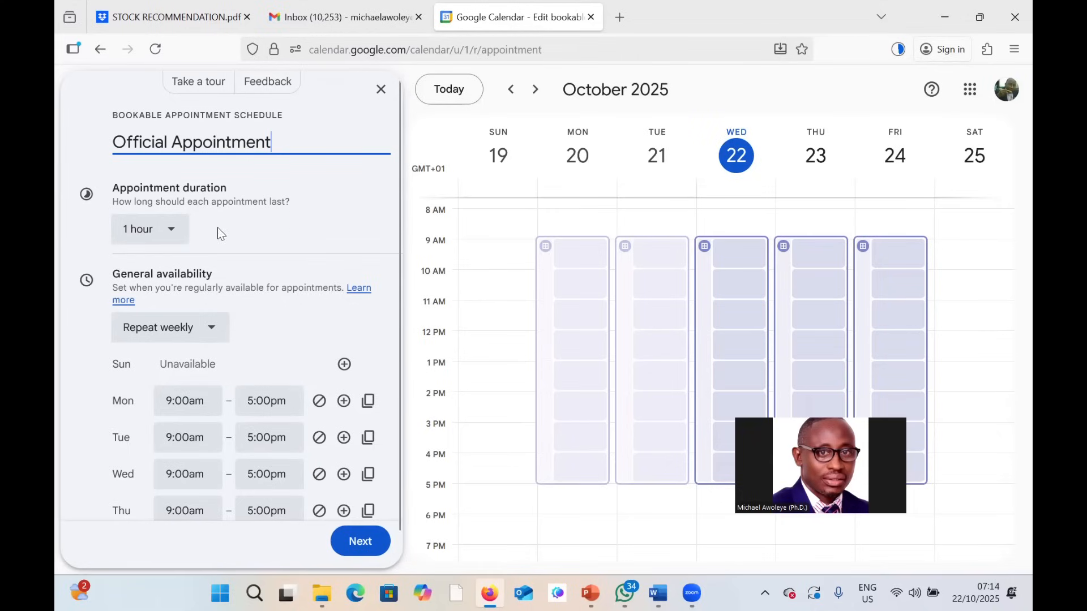
pyautogui.click(173, 239)
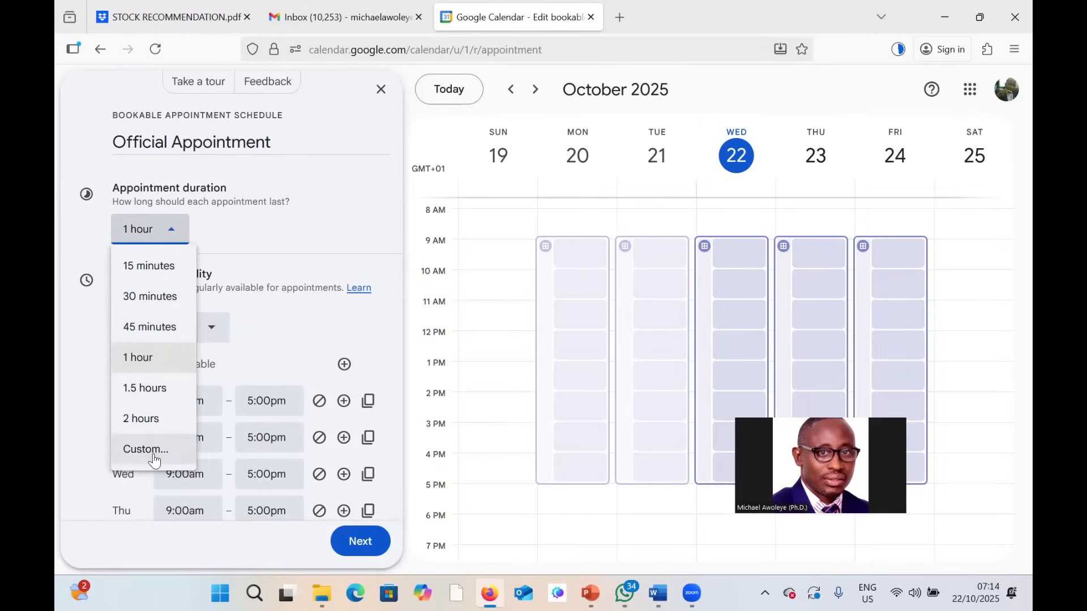
pyautogui.click(165, 304)
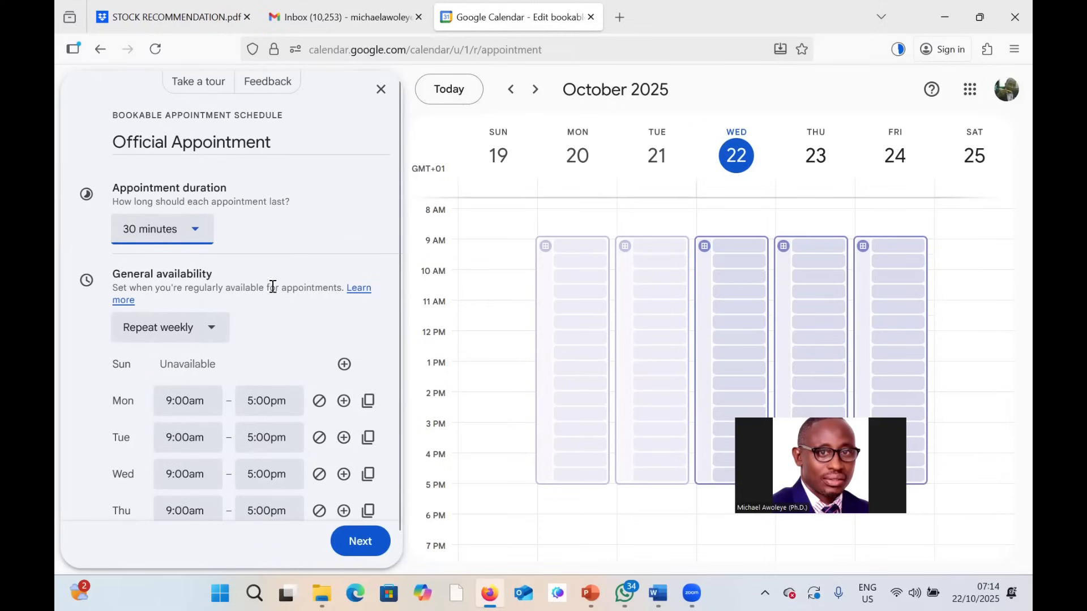
# - Set the general availability to a custom recurrence of every 2 weeks, starting Oct 22, 2025 and ending Dec 23, 2025
pyautogui.scroll(-3, 281, 312)
pyautogui.scroll(-2, 264, 247)
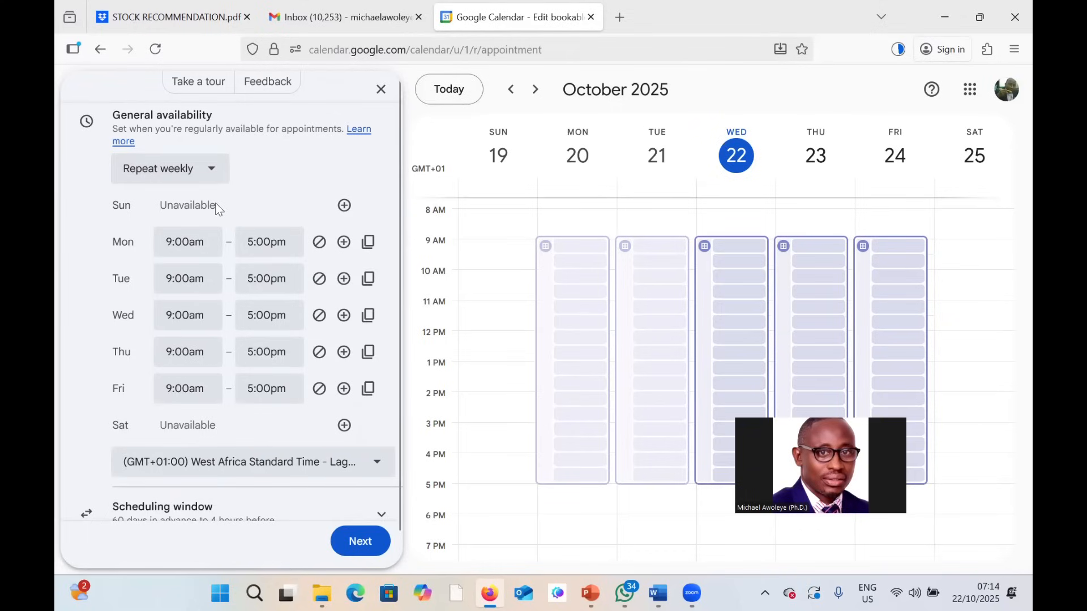
pyautogui.click(210, 171)
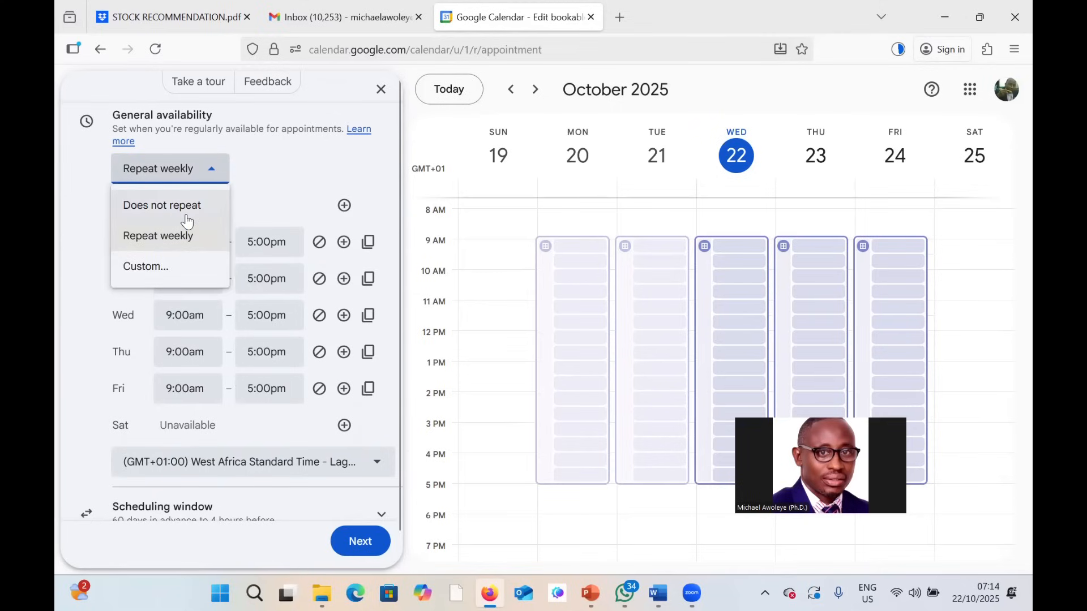
pyautogui.click(146, 273)
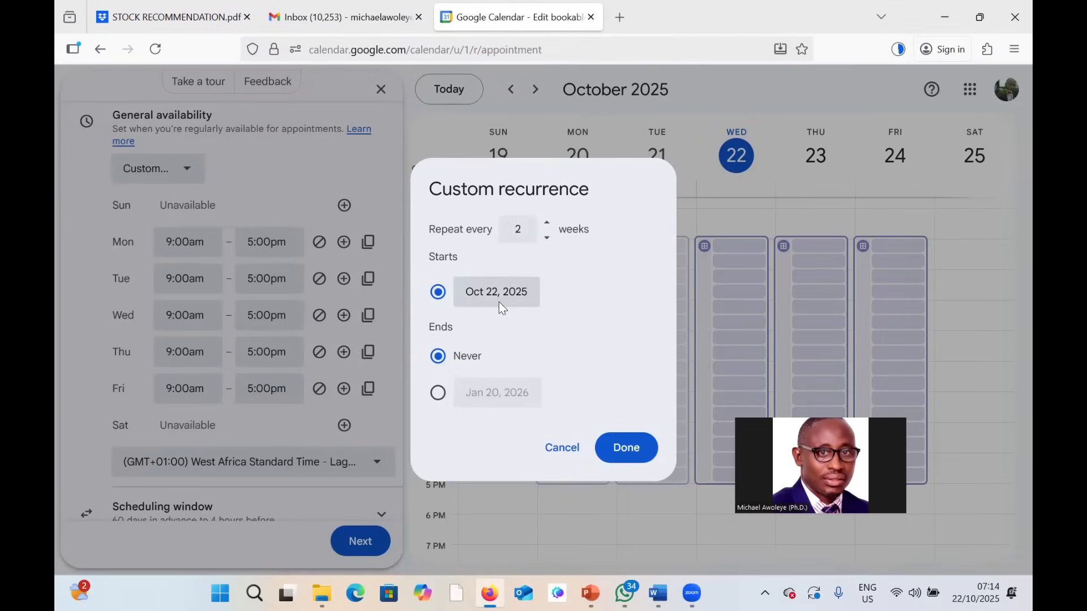
pyautogui.click(438, 393)
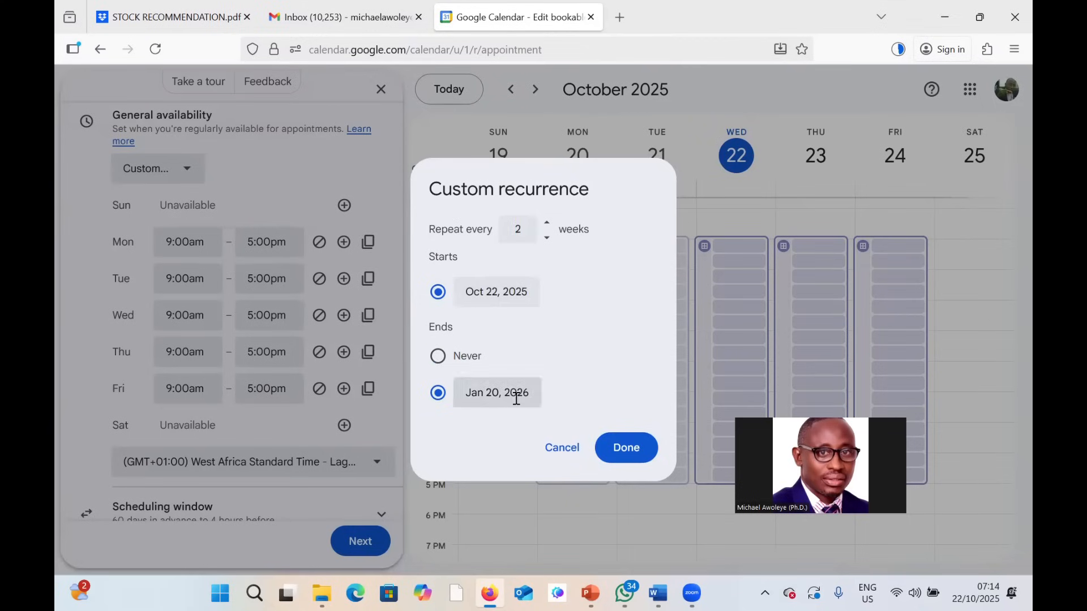
pyautogui.click(438, 356)
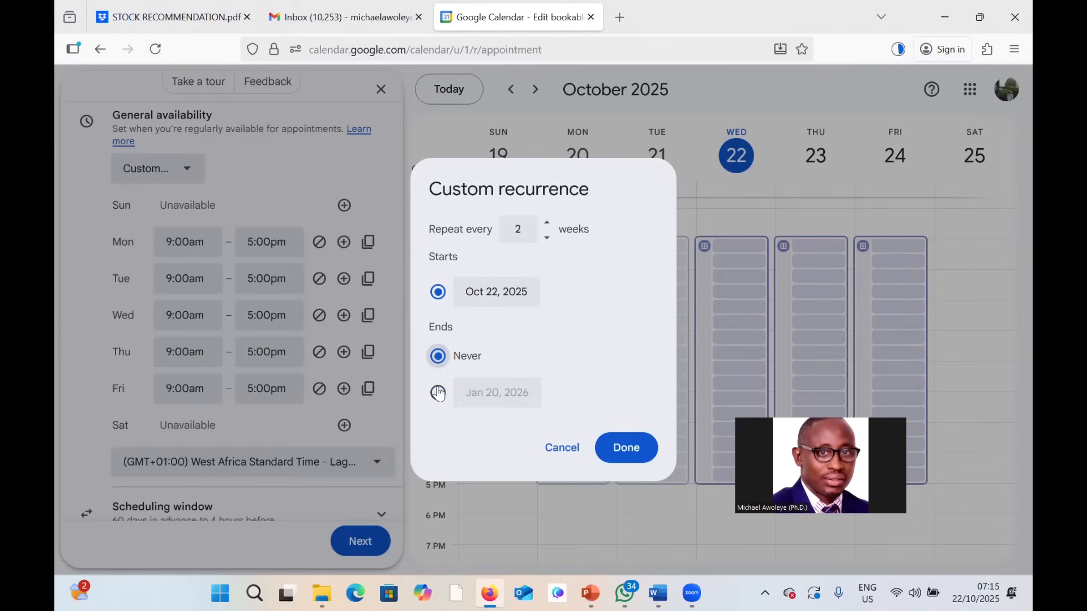
pyautogui.click(439, 393)
pyautogui.click(517, 392)
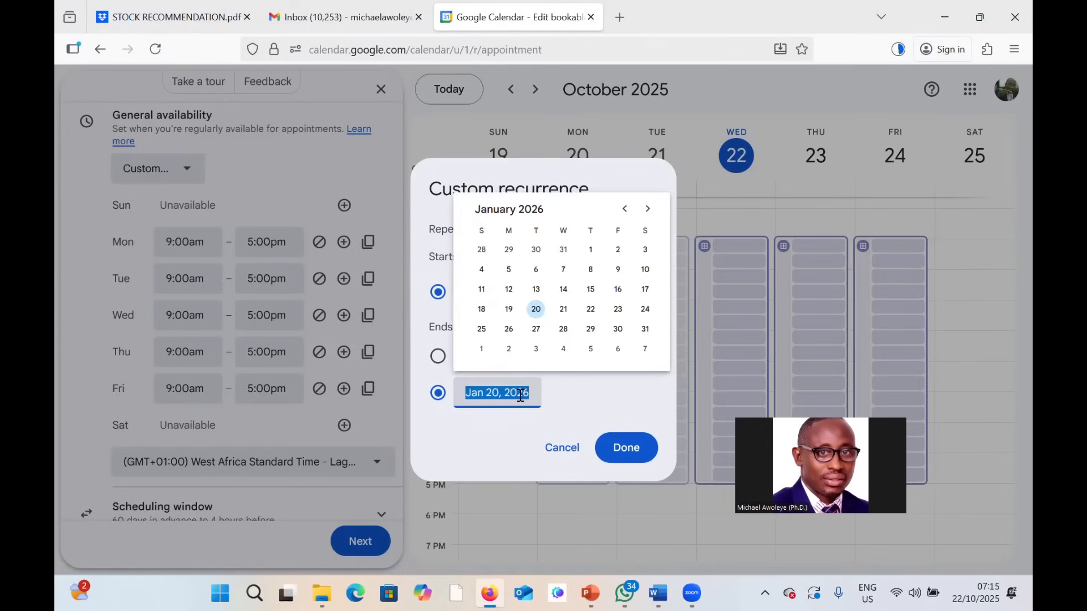
pyautogui.click(625, 210)
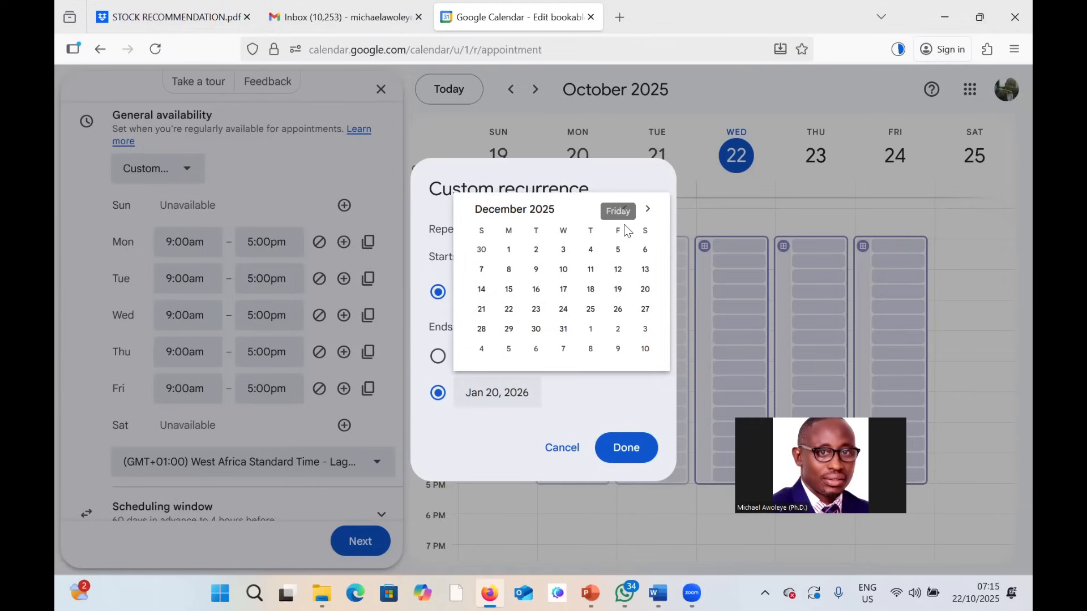
pyautogui.click(536, 310)
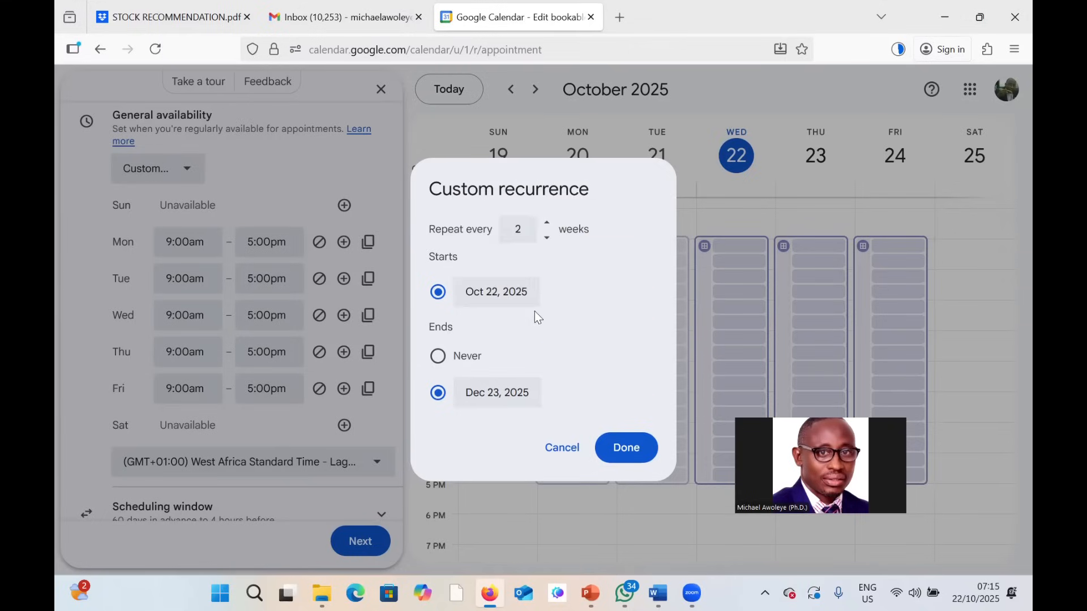
pyautogui.click(621, 450)
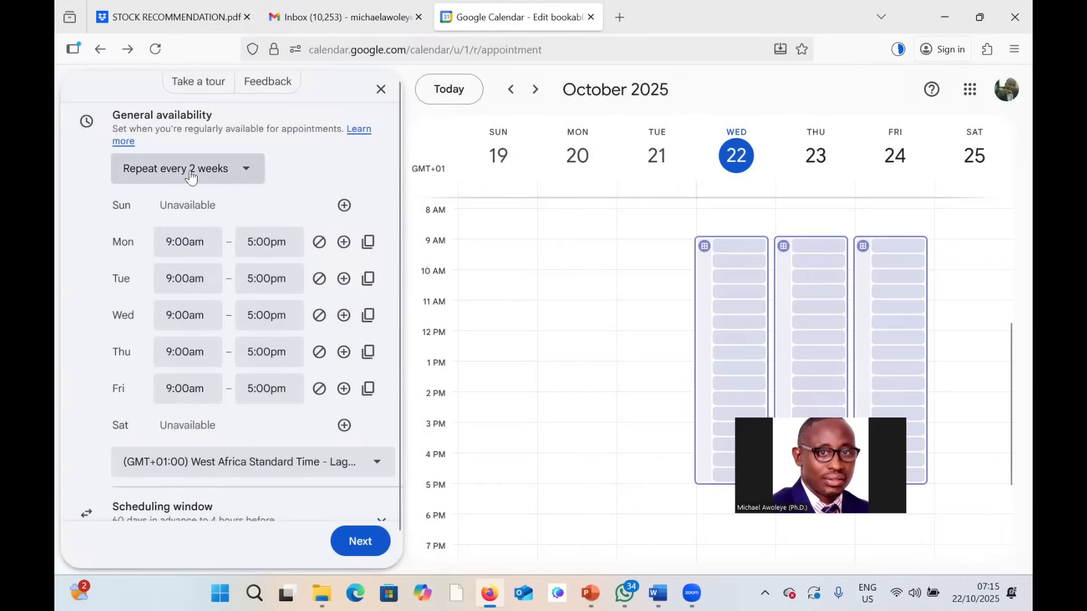
# - Switch the availability to weekly repetition and reapply the custom recurrence of every 2 weeks ending Dec 23, 2025
pyautogui.click(243, 170)
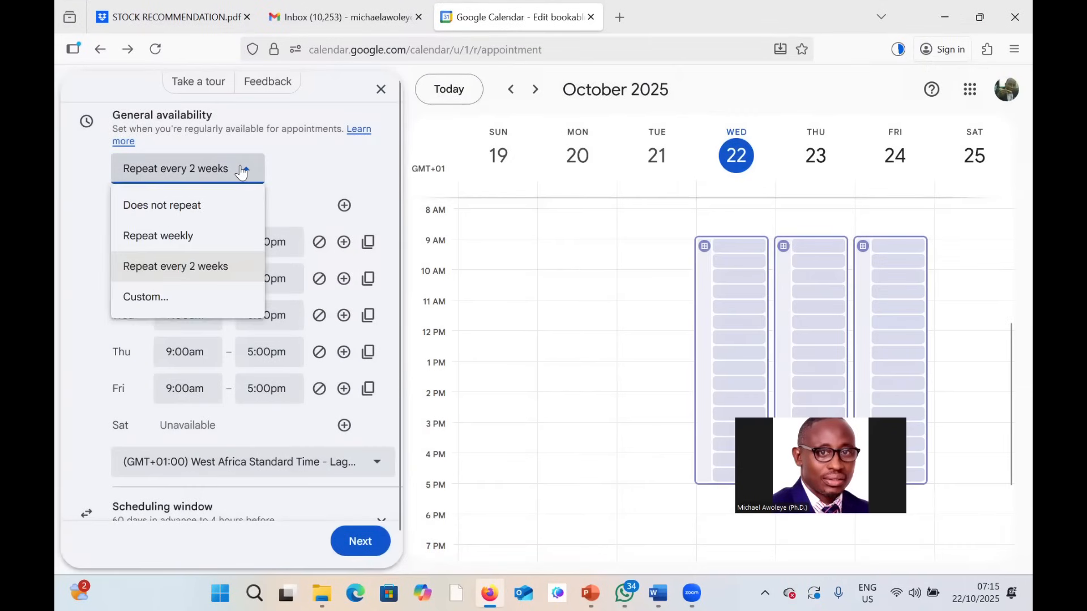
pyautogui.click(184, 248)
pyautogui.click(208, 178)
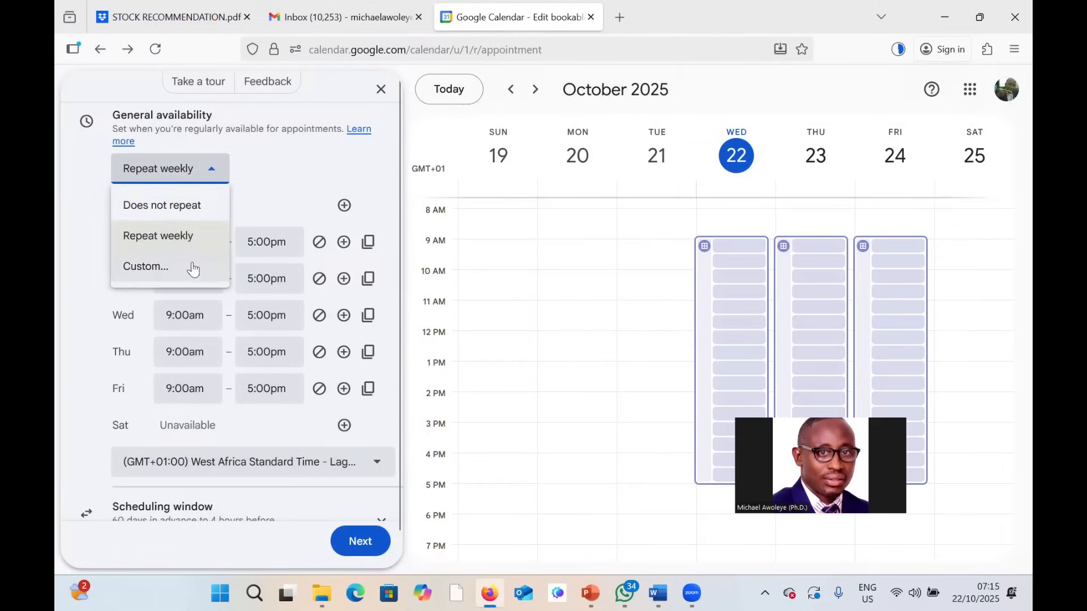
pyautogui.click(166, 267)
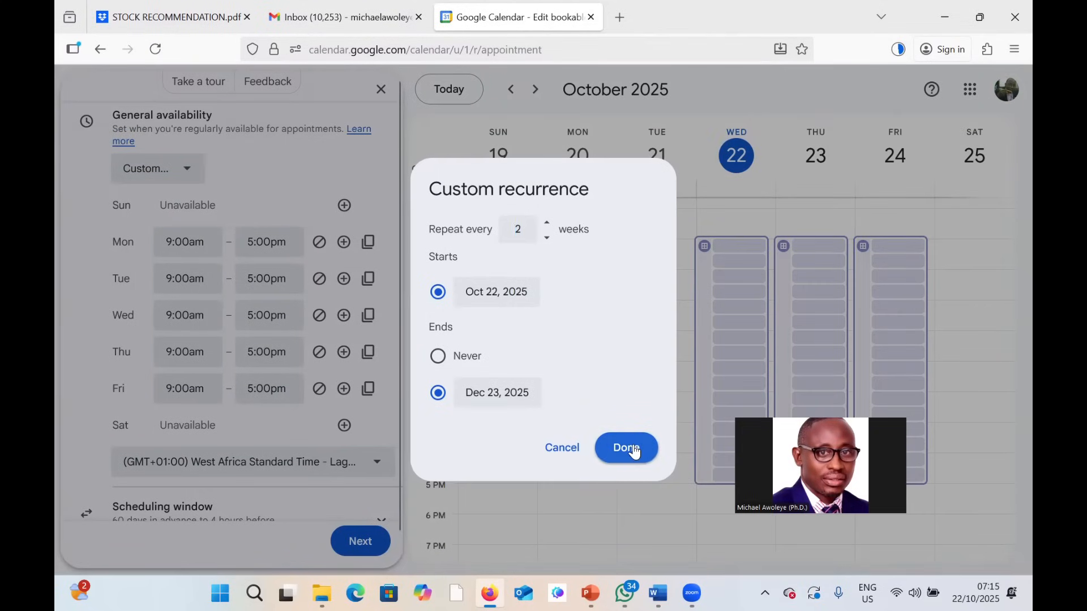
pyautogui.click(617, 460)
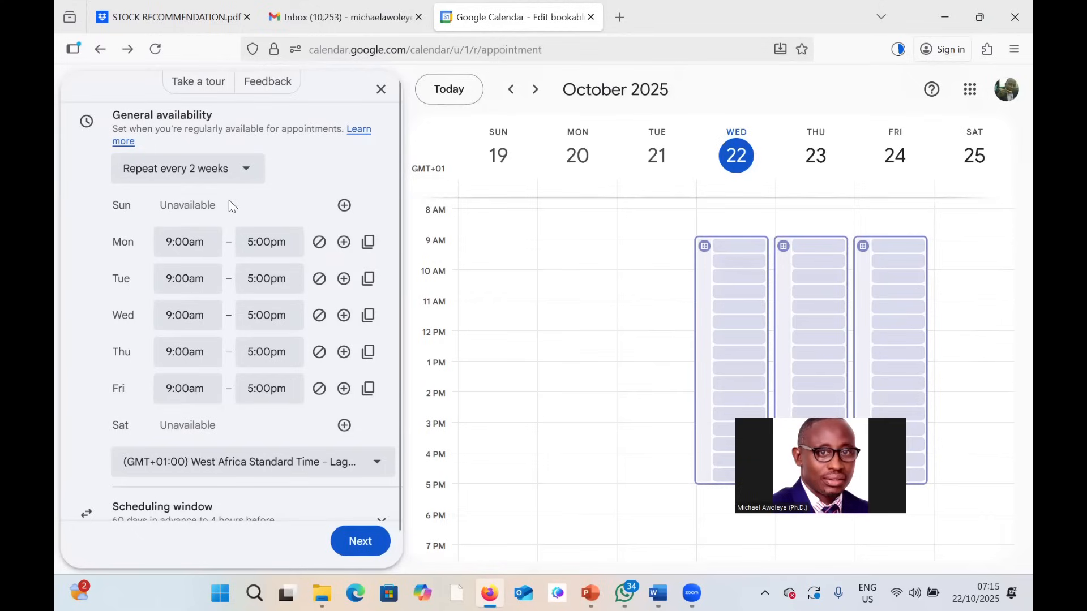
# - Add an availability period for Sunday and mark Sunday as unavailable again
pyautogui.click(344, 207)
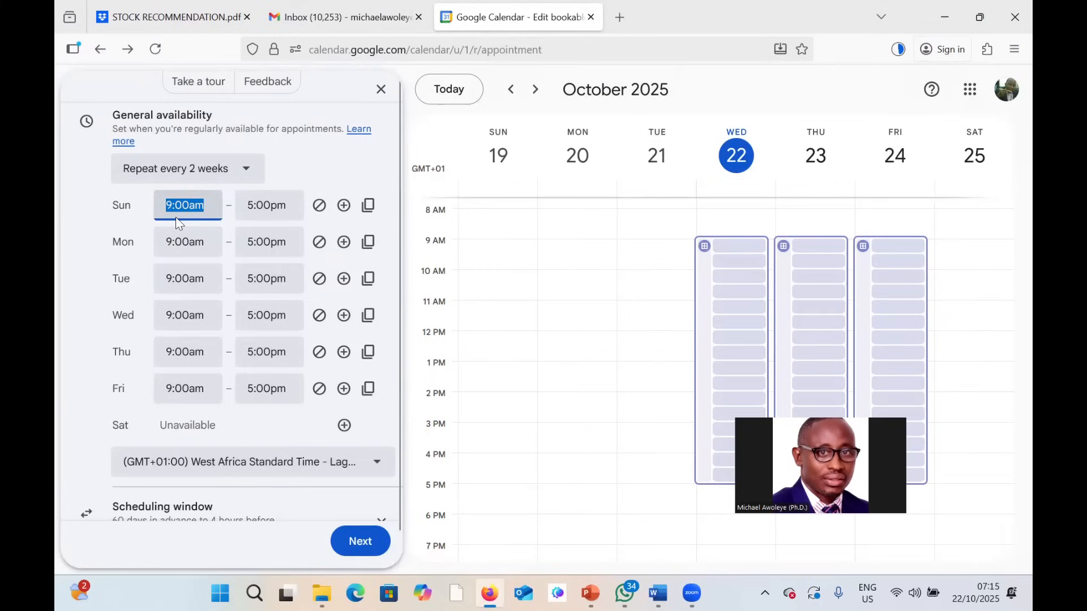
pyautogui.click(322, 206)
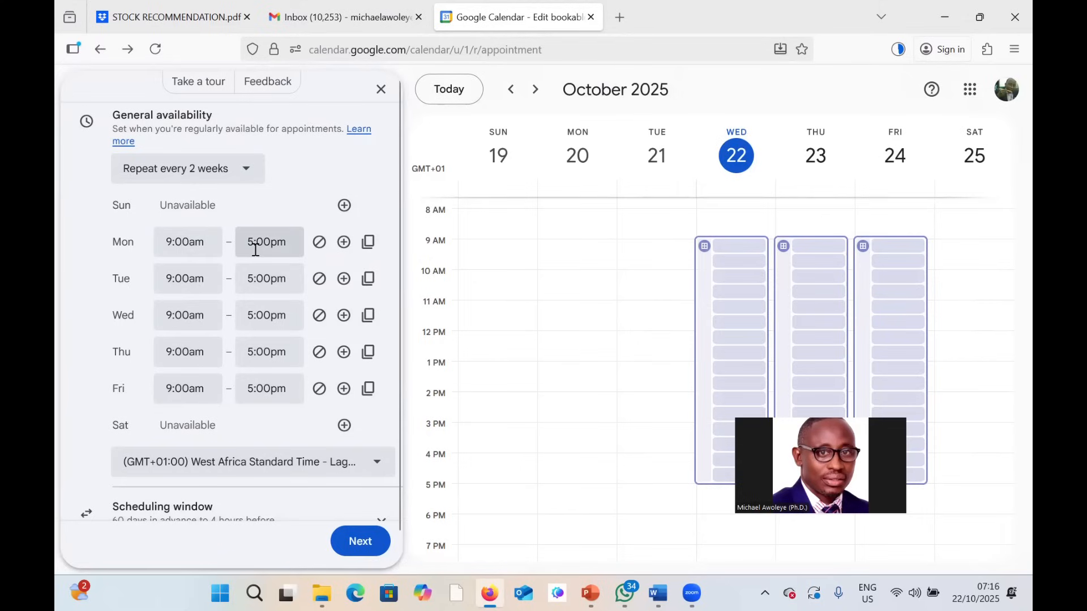
# - Set Monday's availability to run from 10:00am to 6:00pm
pyautogui.click(273, 244)
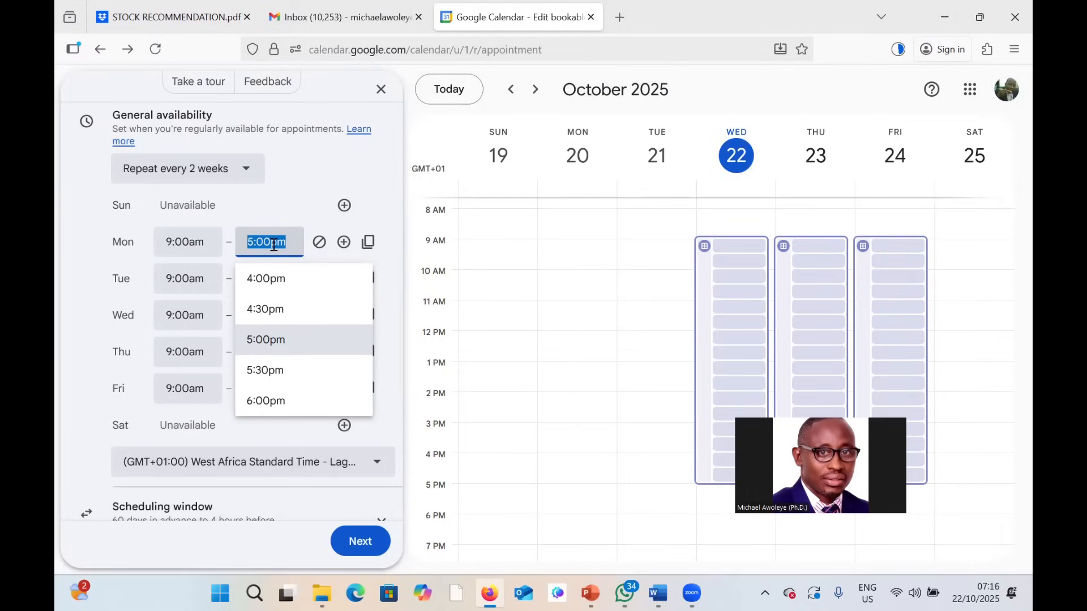
pyautogui.click(196, 249)
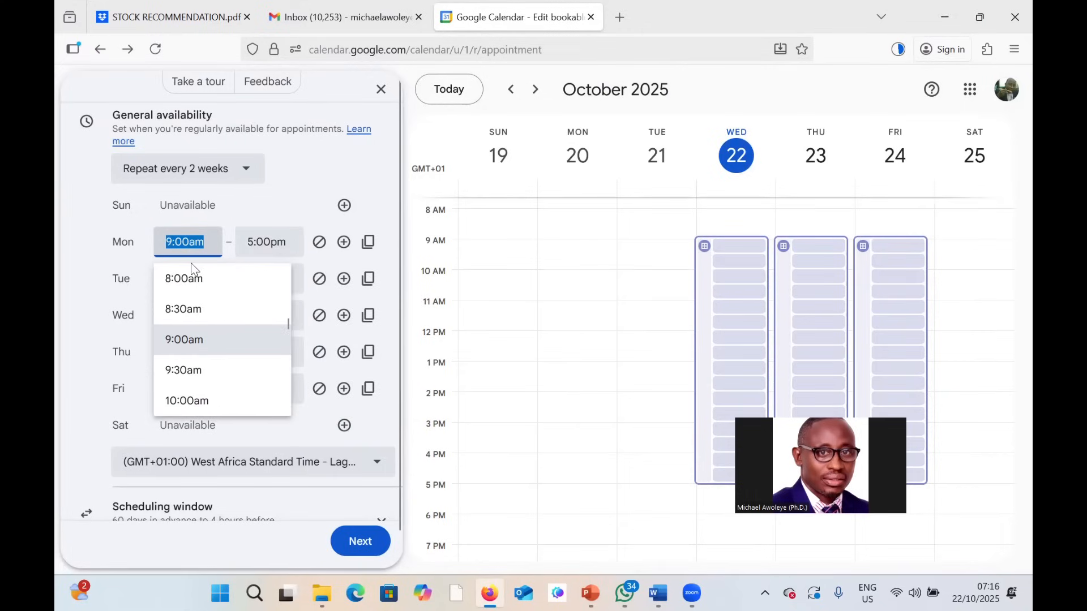
pyautogui.click(198, 399)
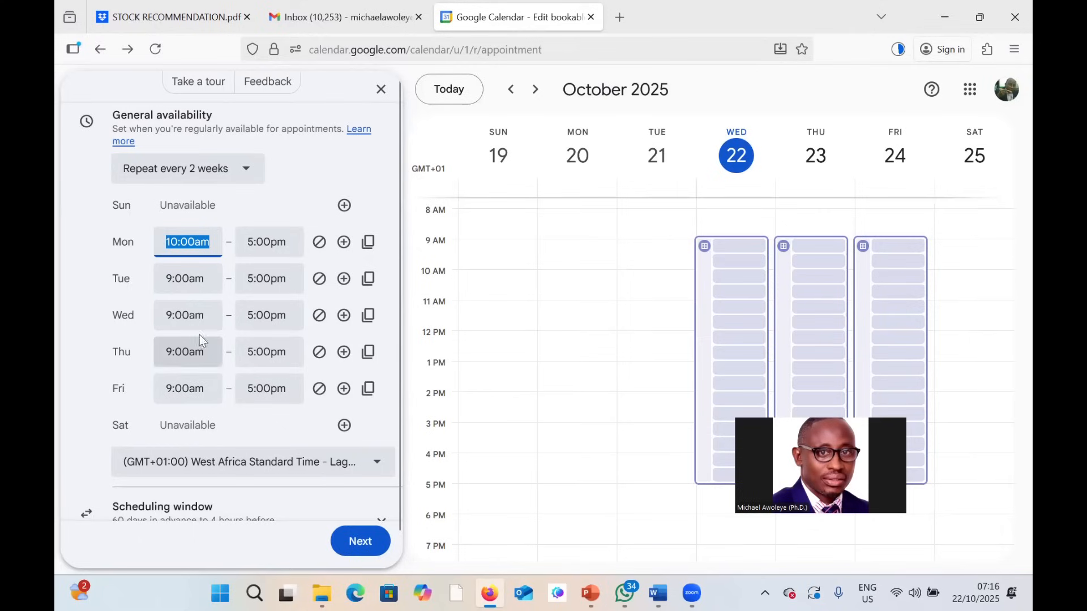
pyautogui.click(241, 242)
pyautogui.scroll(-2, 275, 373)
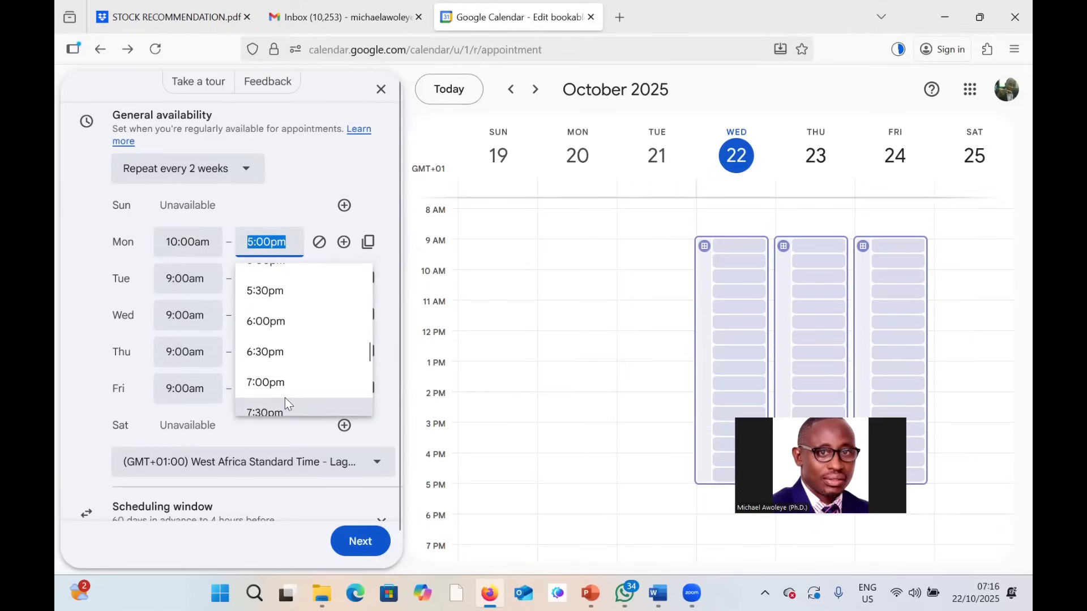
pyautogui.click(291, 318)
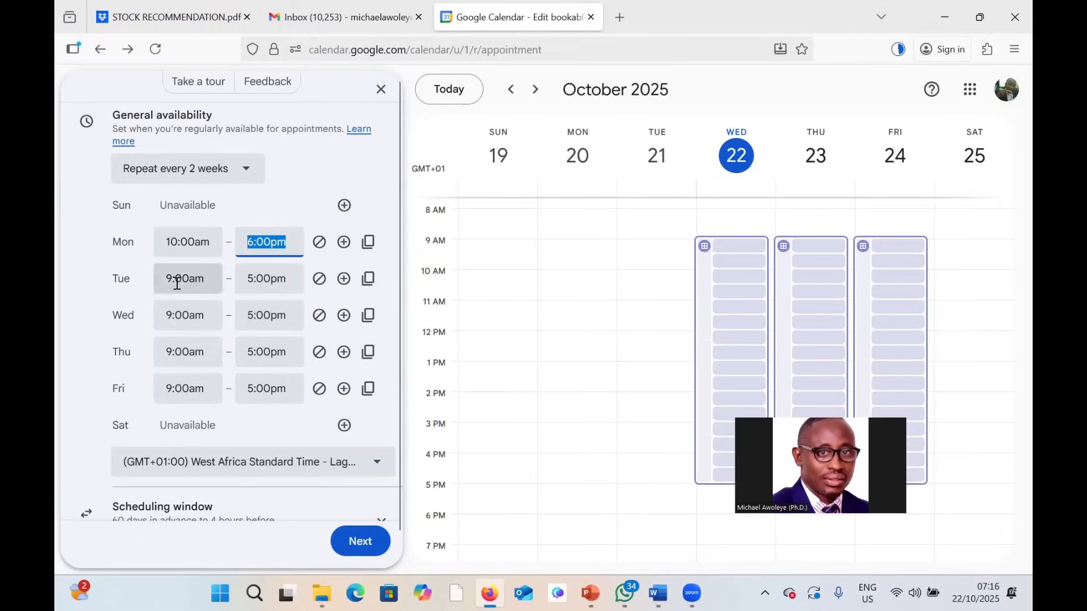
# - Set the end of both Tuesday's and Thursday's availability to 4:00pm
pyautogui.click(277, 278)
pyautogui.click(277, 317)
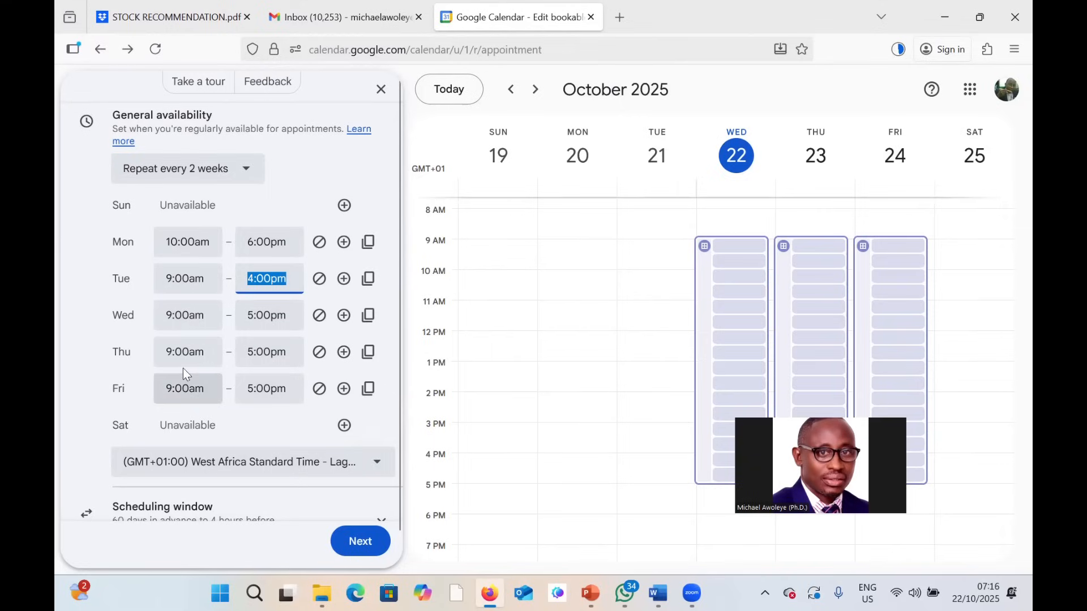
pyautogui.click(277, 350)
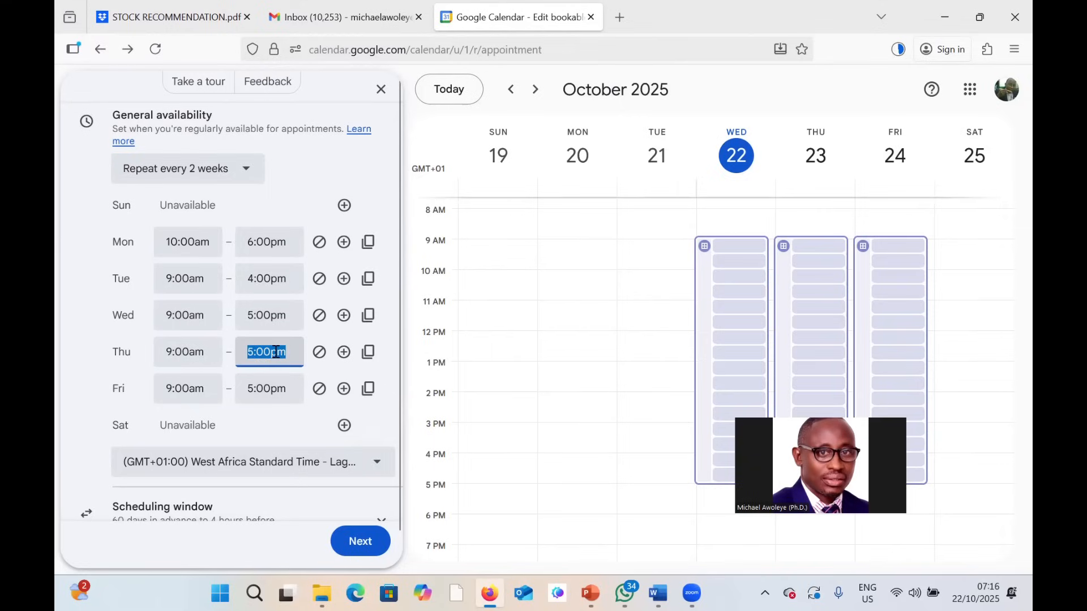
pyautogui.click(294, 391)
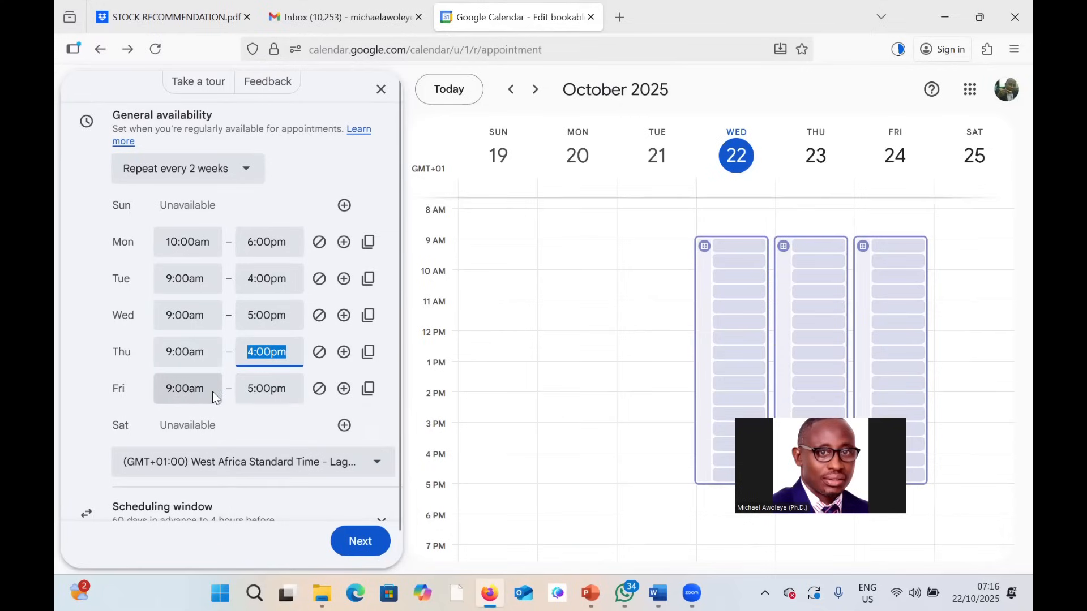
# - Set the end of Friday's availability to 3:00pm
pyautogui.click(195, 391)
pyautogui.click(271, 390)
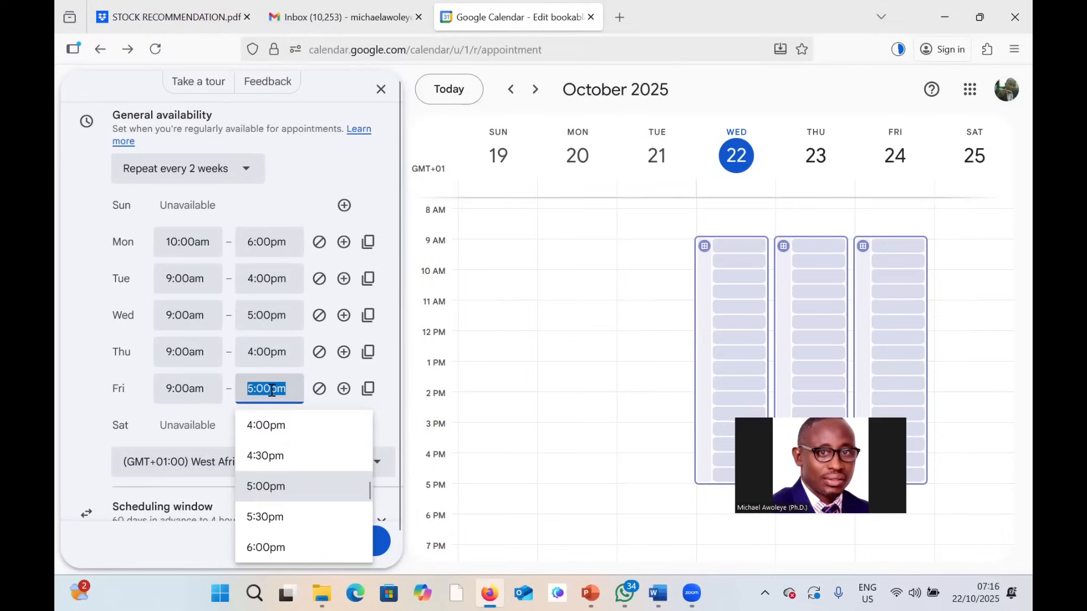
pyautogui.scroll(2, 272, 452)
pyautogui.click(276, 444)
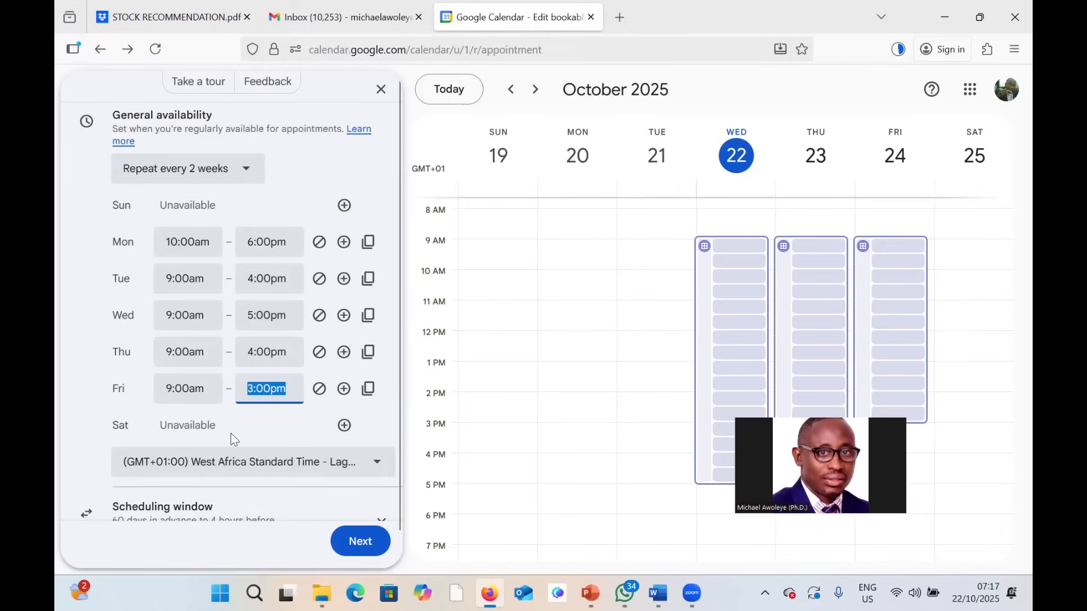
# - Look through the time zones offered for the schedule and keep (GMT+01:00) West Africa Standard Time - Lagos
pyautogui.scroll(-2, 245, 439)
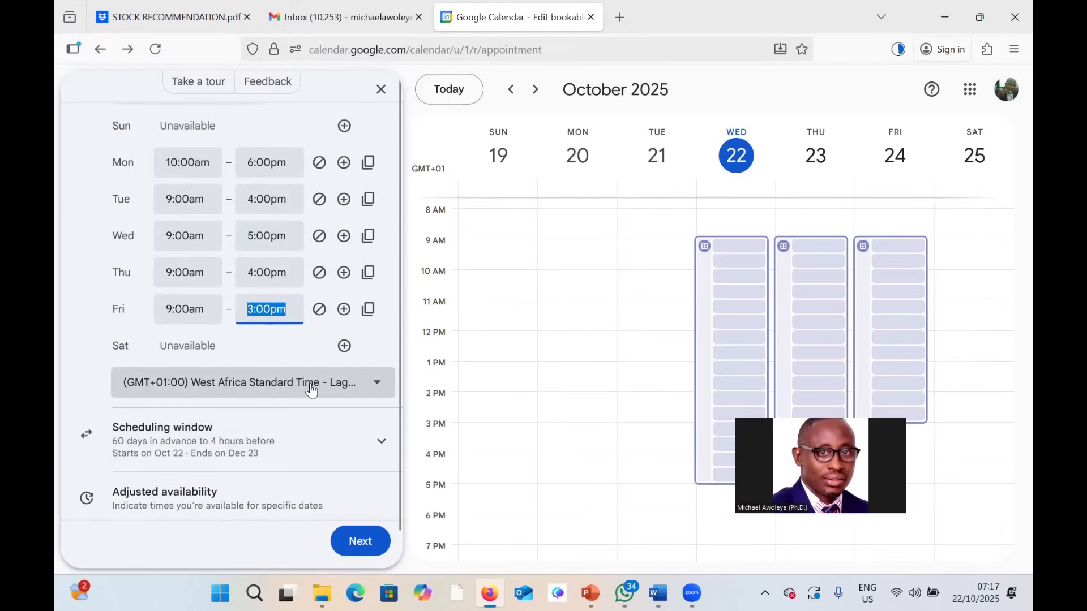
pyautogui.click(311, 389)
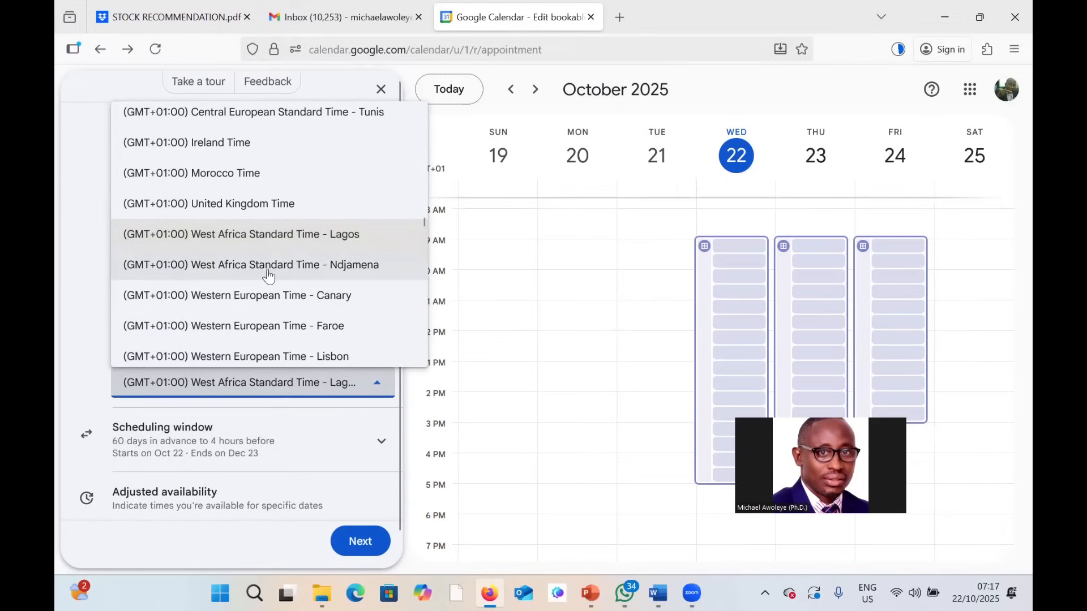
pyautogui.scroll(-4, 247, 281)
pyautogui.scroll(-12, 248, 280)
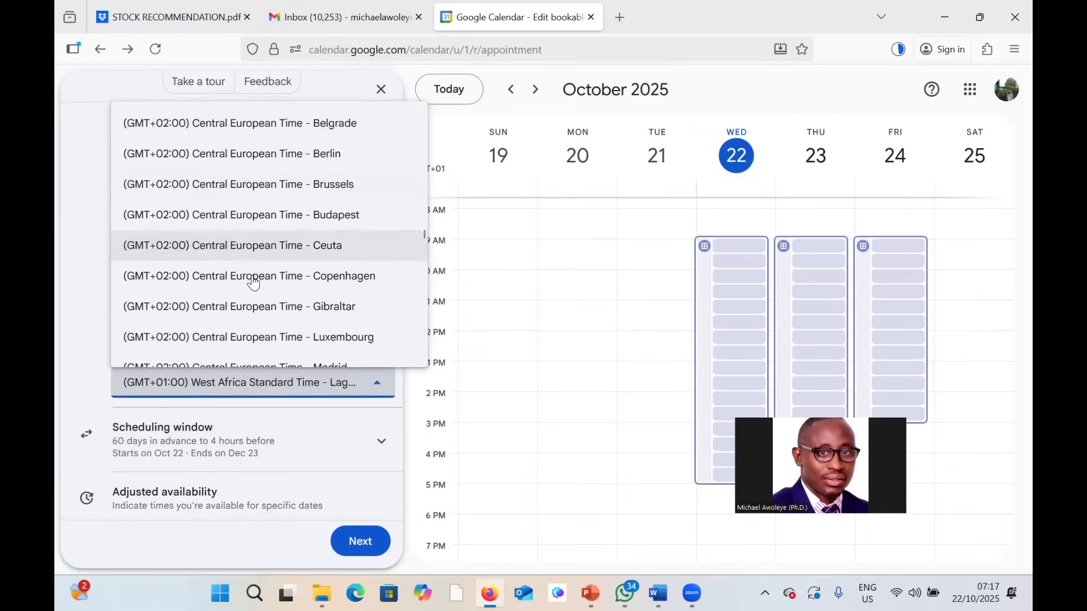
pyautogui.scroll(7, 255, 282)
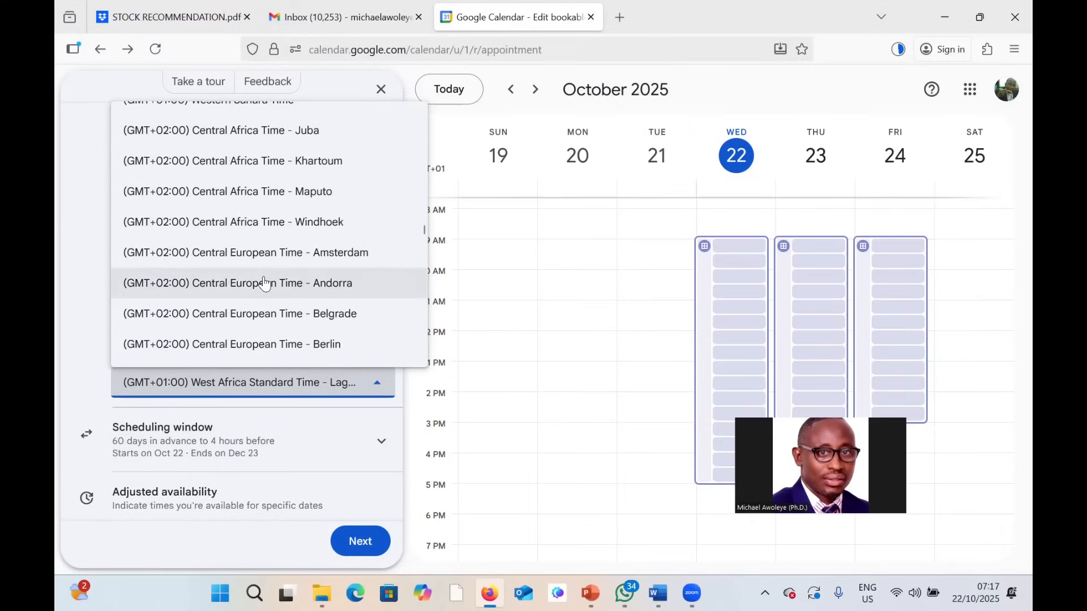
pyautogui.scroll(7, 264, 283)
pyautogui.click(313, 159)
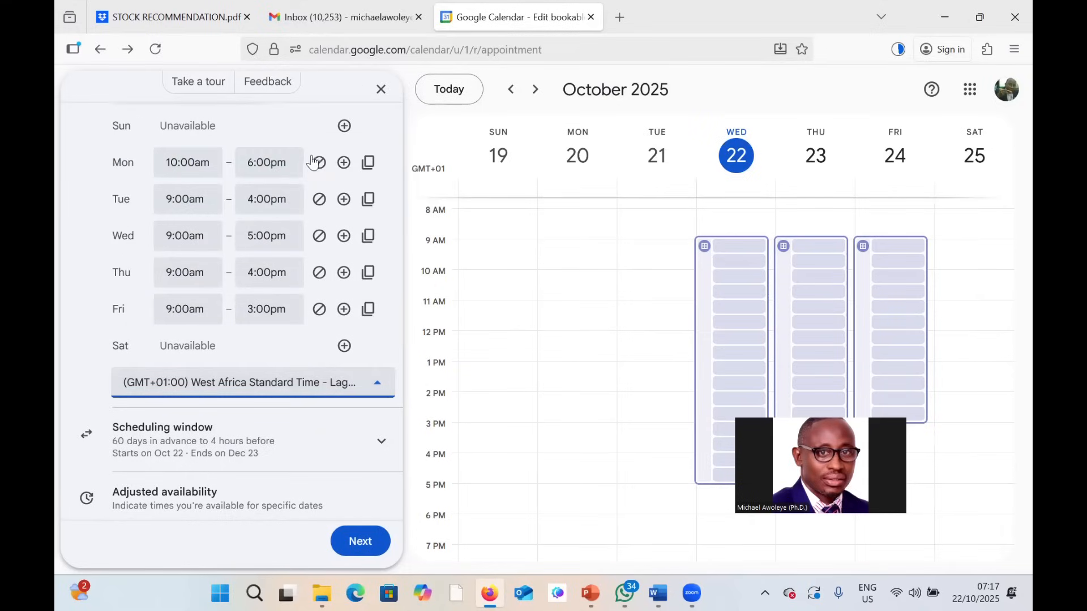
# - Set the scheduling window's maximum time in advance that an appointment can be booked to 30 days
pyautogui.scroll(-3, 234, 391)
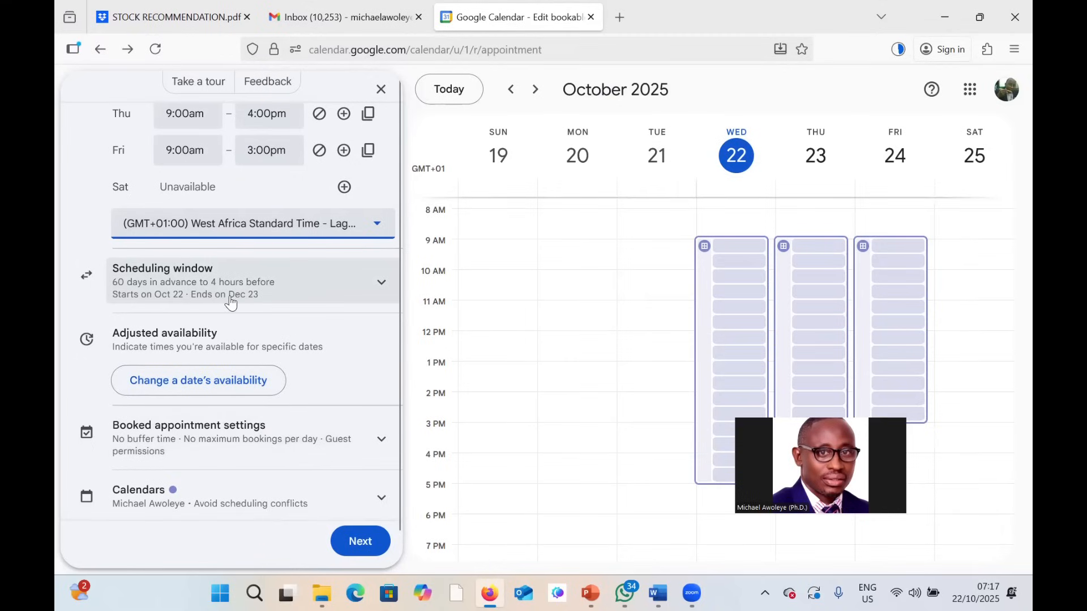
pyautogui.click(290, 298)
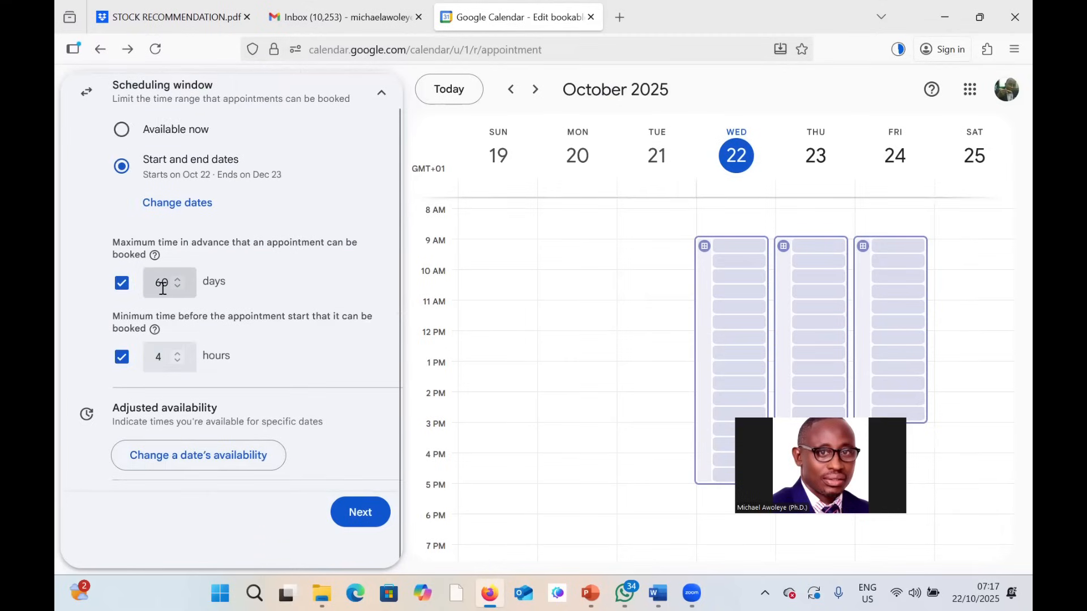
pyautogui.moveTo(157, 292); pyautogui.dragTo(163, 306)
pyautogui.write('3')
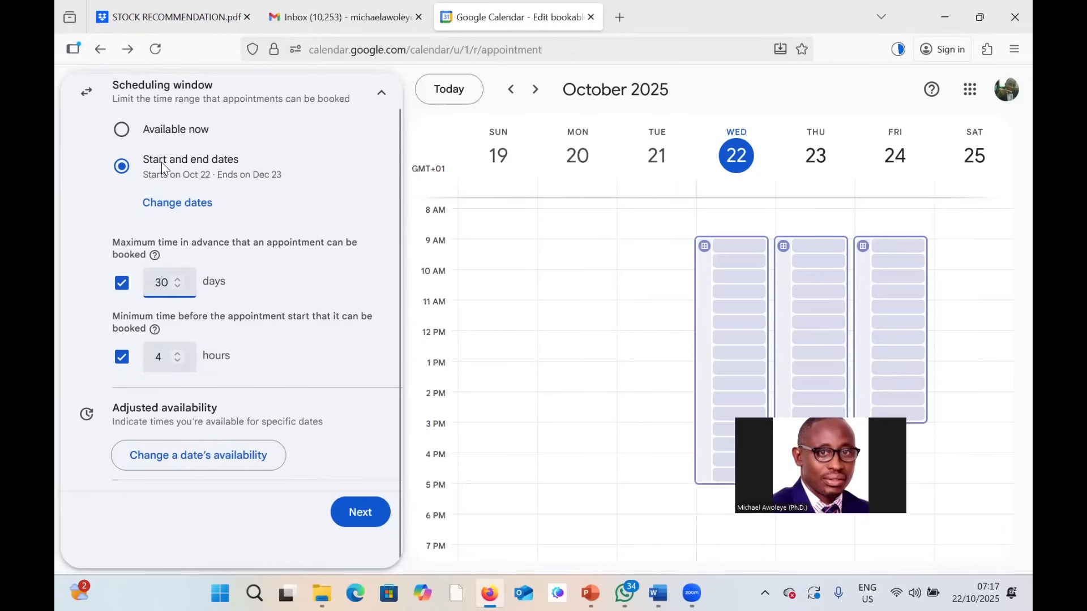
pyautogui.click(355, 349)
# - Enable buffer time between appointment slots in the booked appointment settings and set it to 10 minutes
pyautogui.scroll(-3, 276, 360)
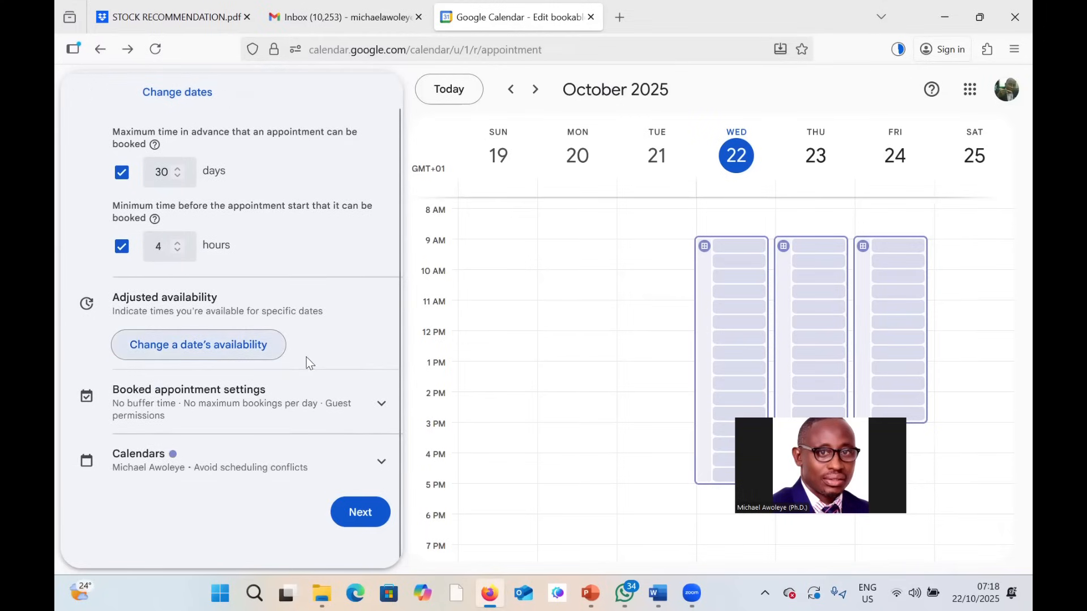
pyautogui.click(288, 405)
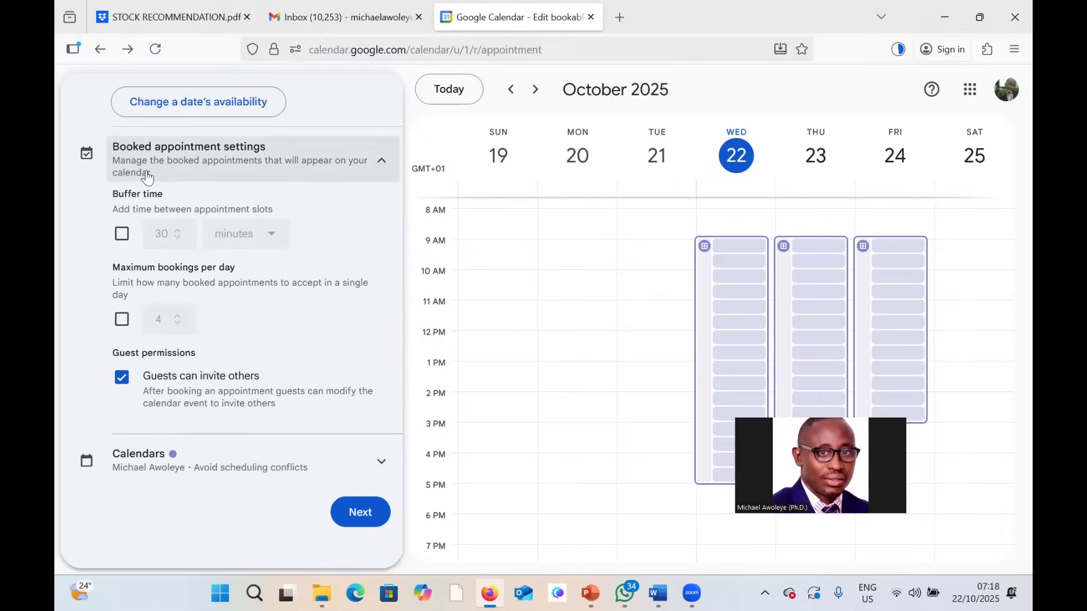
pyautogui.click(121, 235)
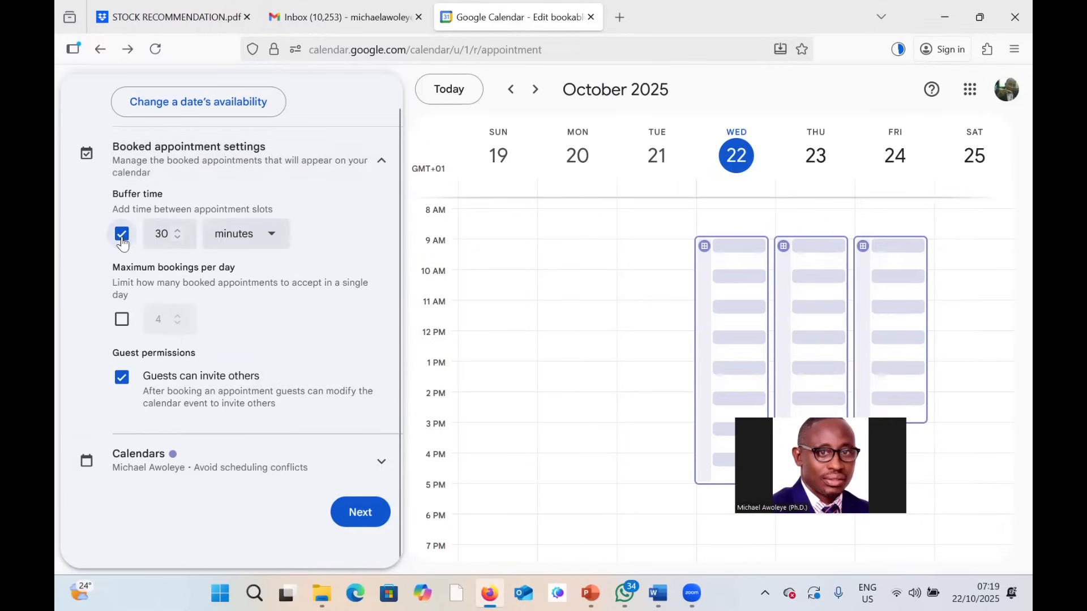
pyautogui.click(162, 234)
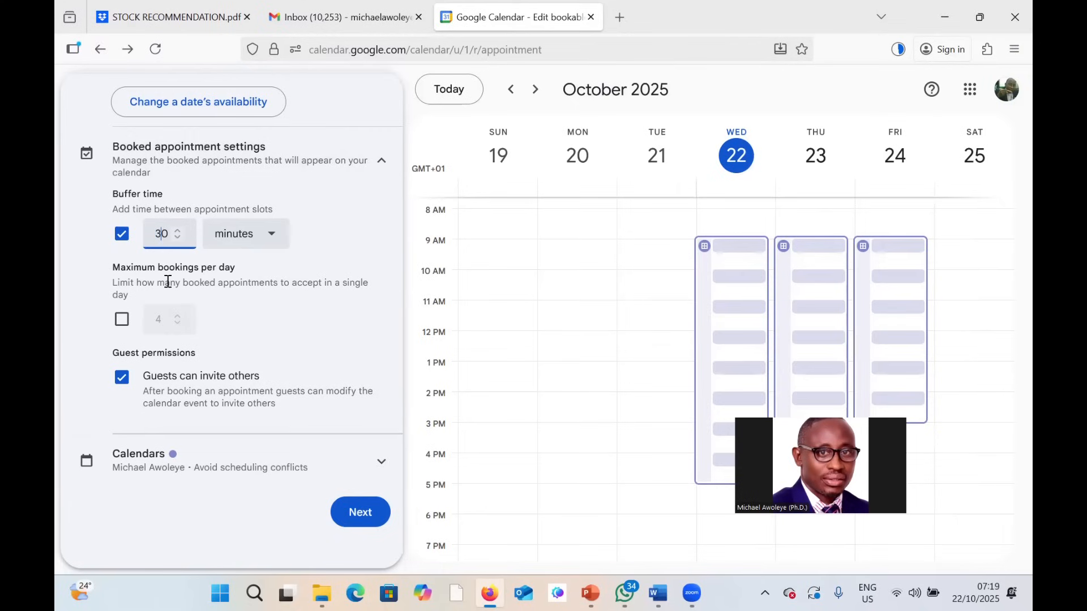
pyautogui.press('BackSpace')
pyautogui.write('1')
pyautogui.click(86, 283)
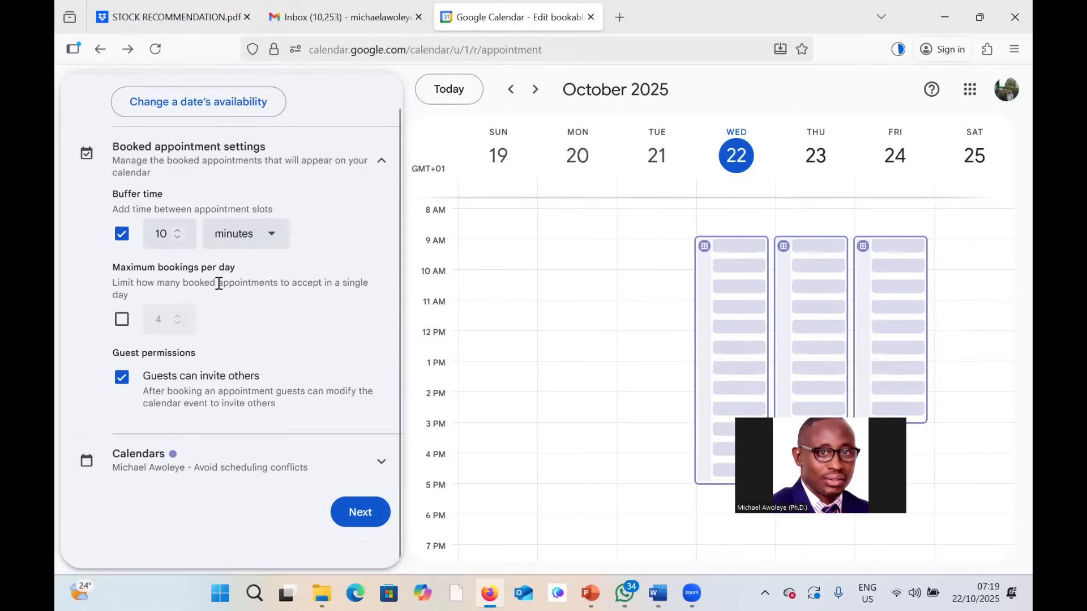
# - Limit the maximum bookings per day to 10 and continue to the booking page details
pyautogui.click(120, 323)
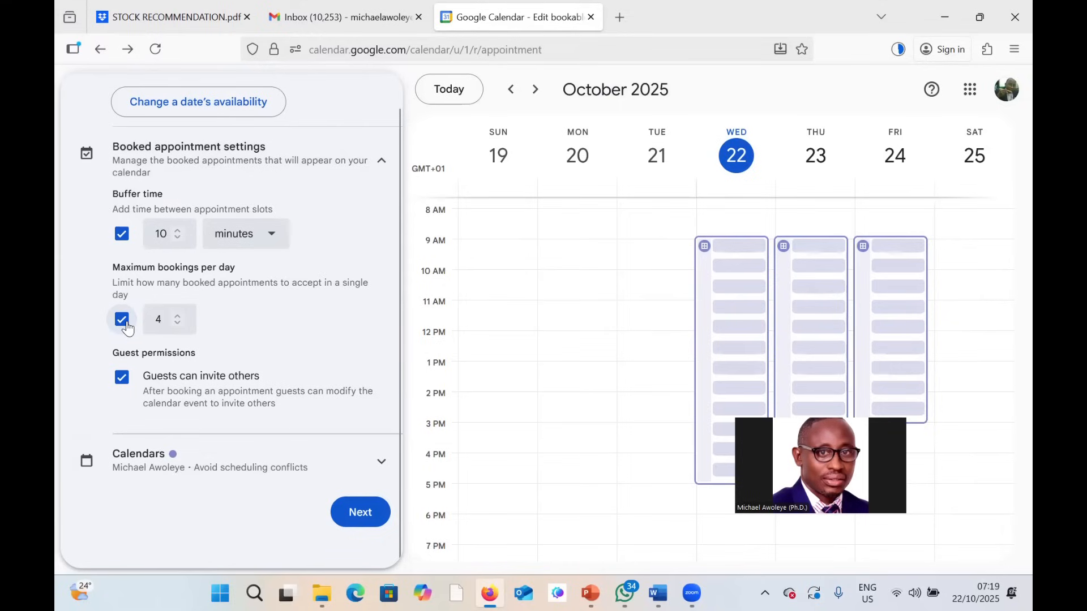
pyautogui.doubleClick(157, 320)
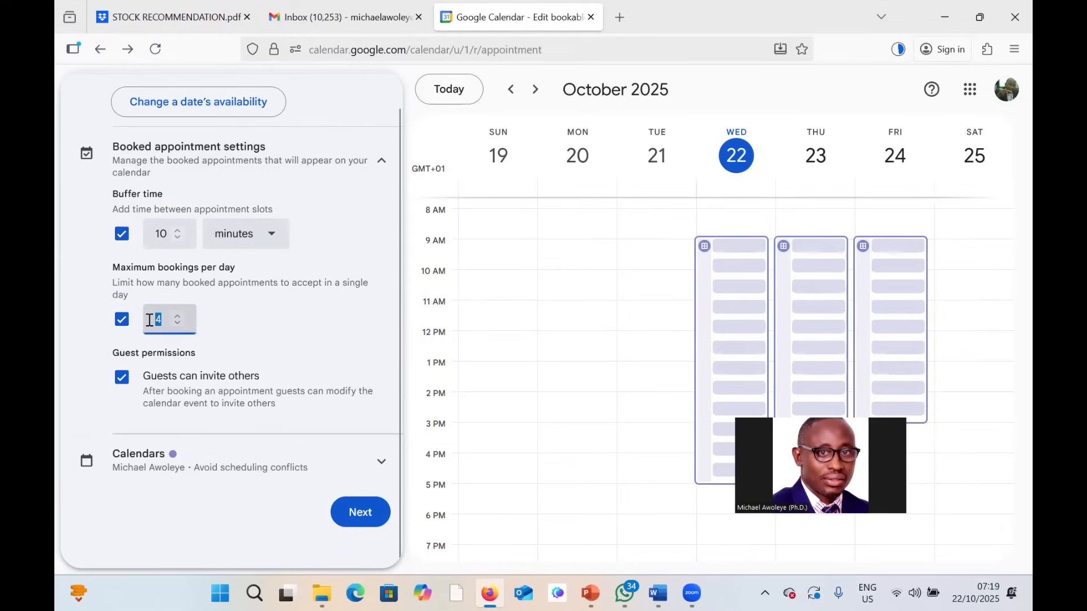
pyautogui.write('6')
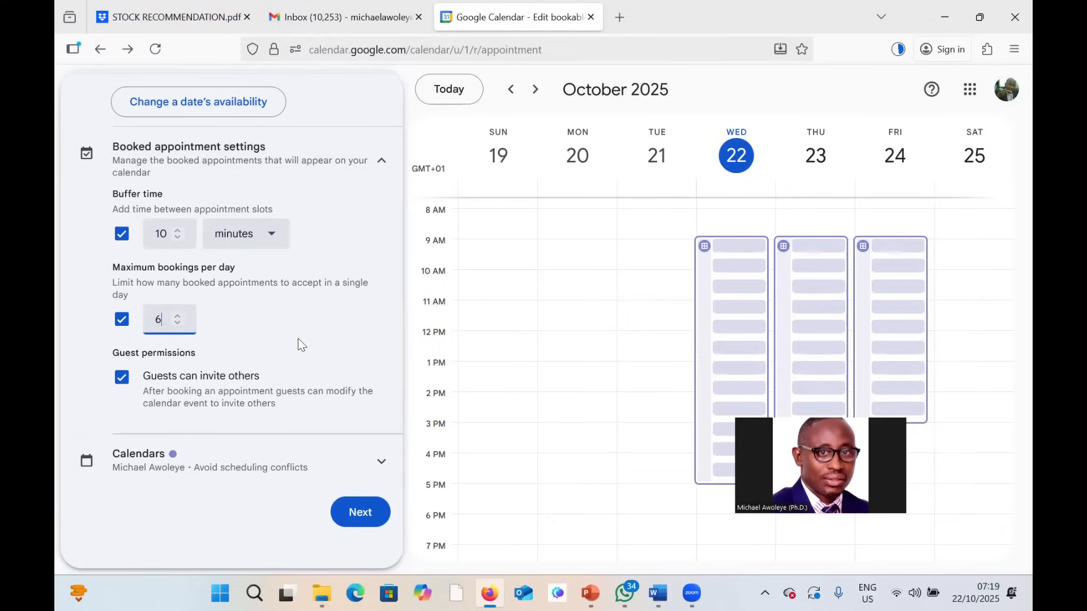
pyautogui.doubleClick(158, 320)
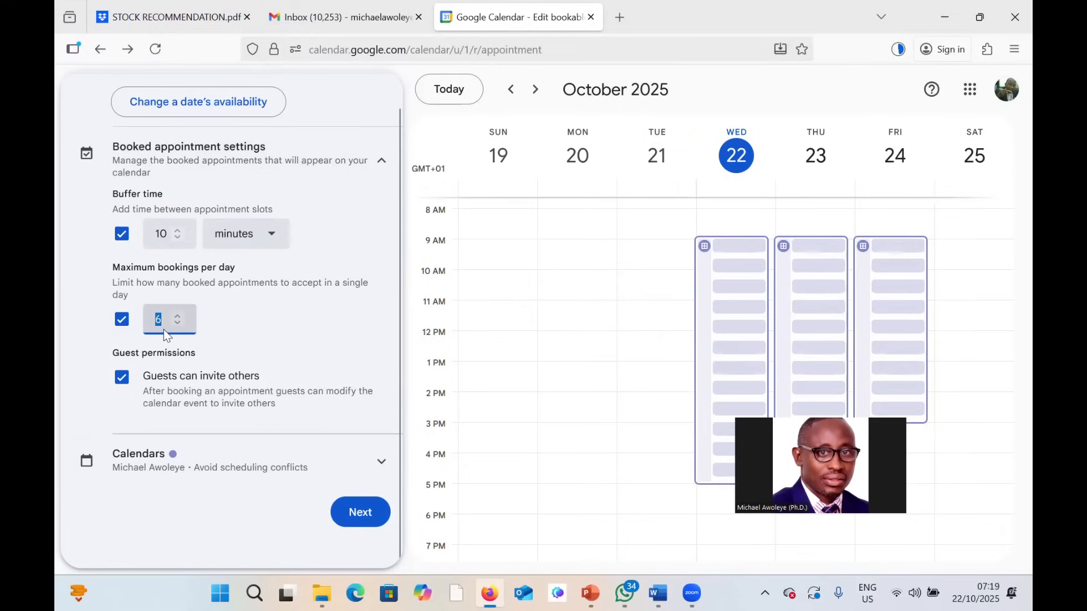
pyautogui.write('10')
pyautogui.click(280, 328)
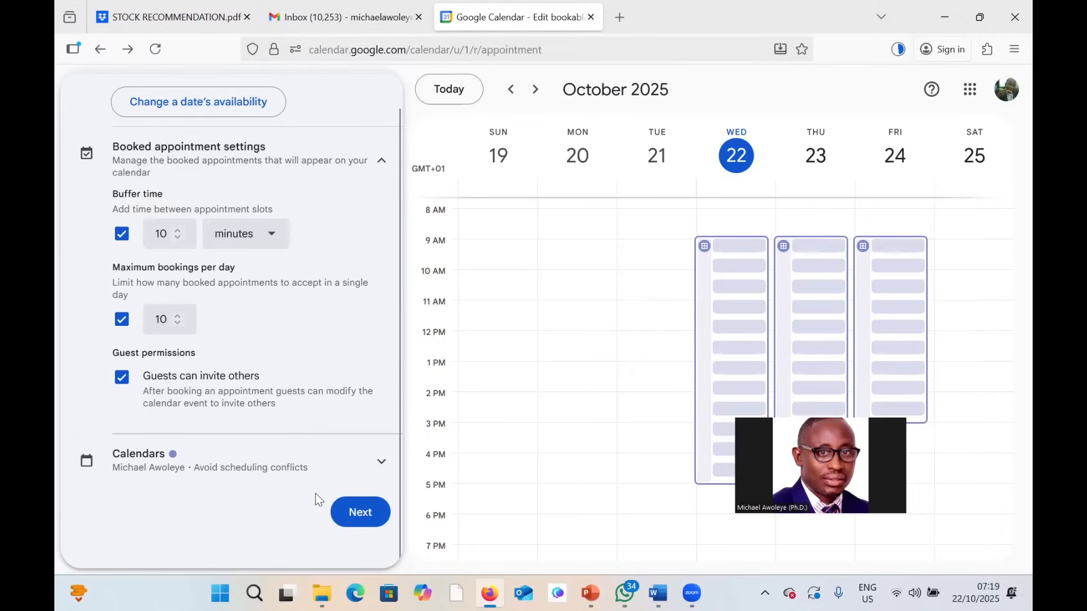
pyautogui.press('Tab')
pyautogui.press('Return')
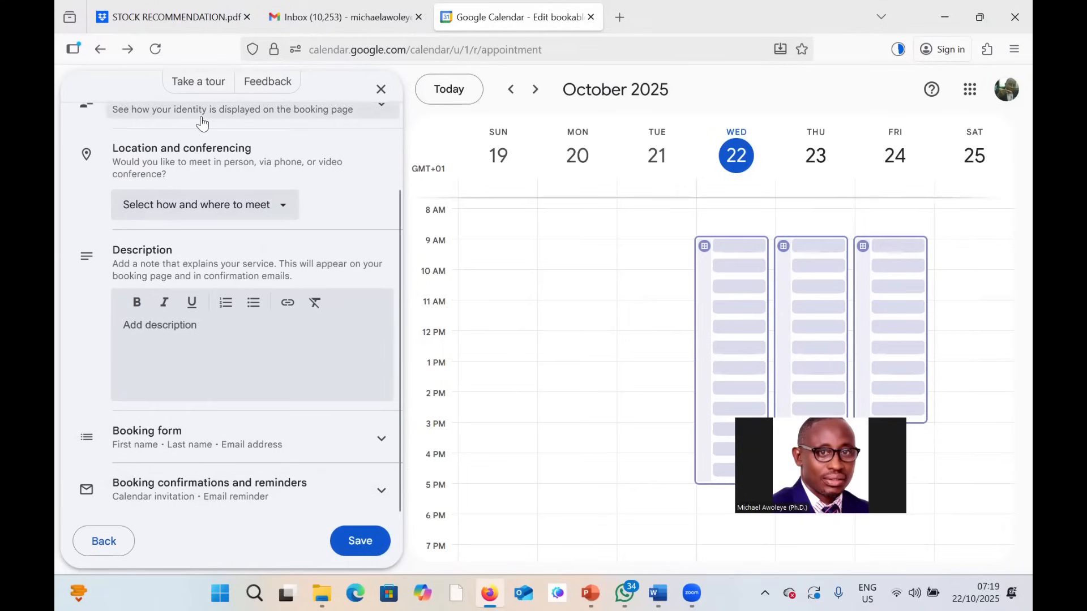
# - Set the schedule's location and conferencing to an in-person meeting and enter the office address as its location
pyautogui.click(283, 212)
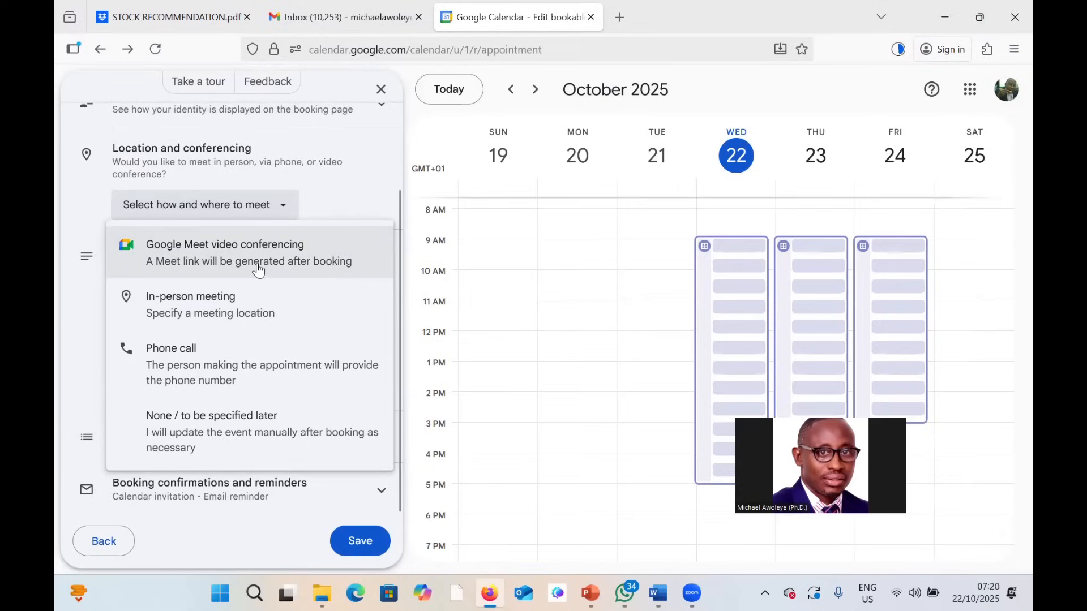
pyautogui.click(217, 315)
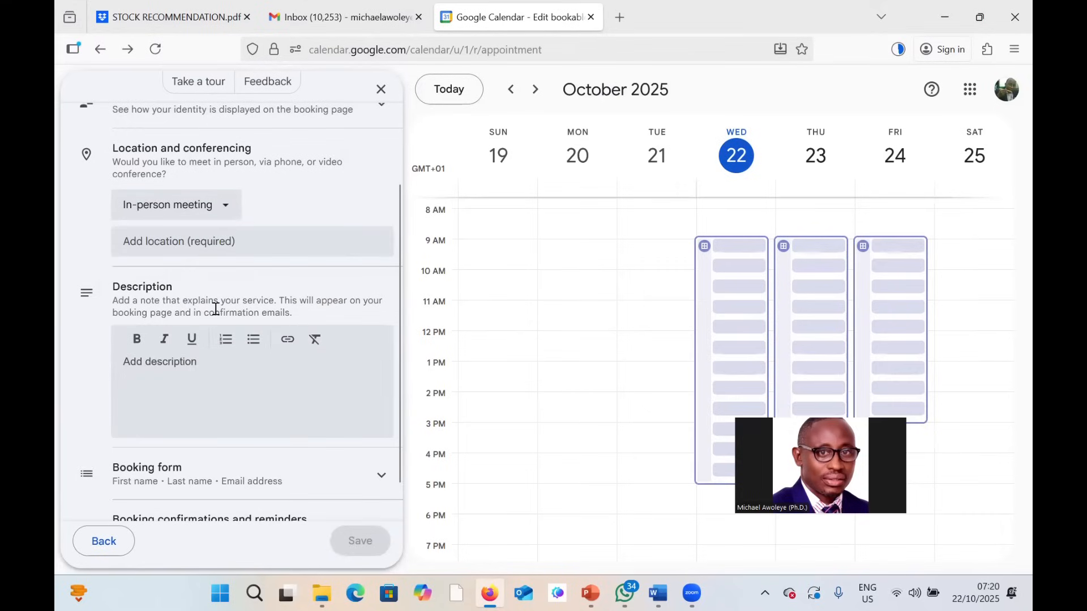
pyautogui.click(151, 244)
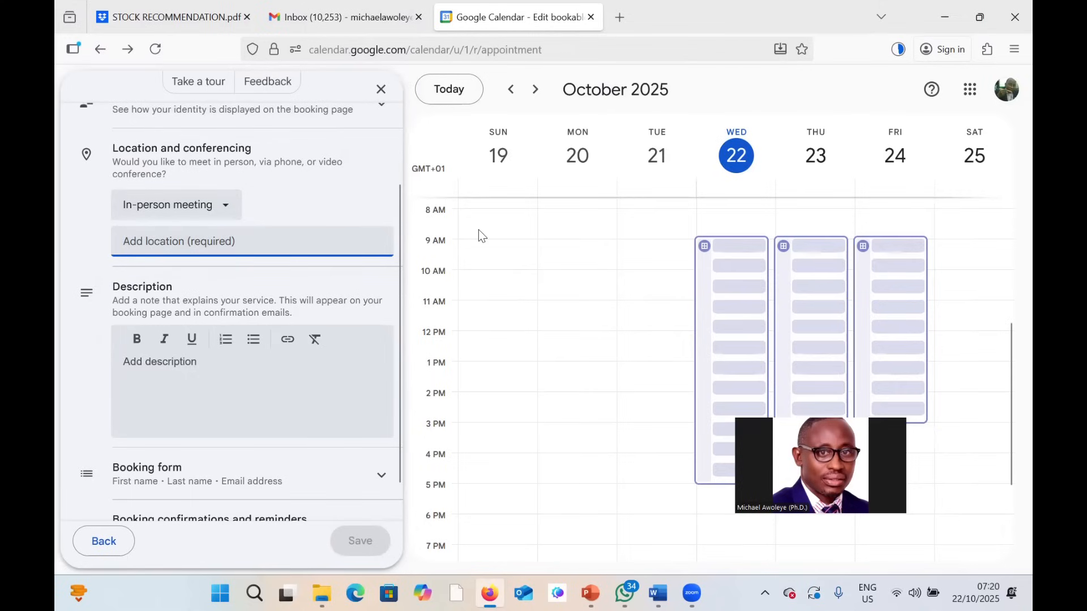
pyautogui.write('Rm 212')
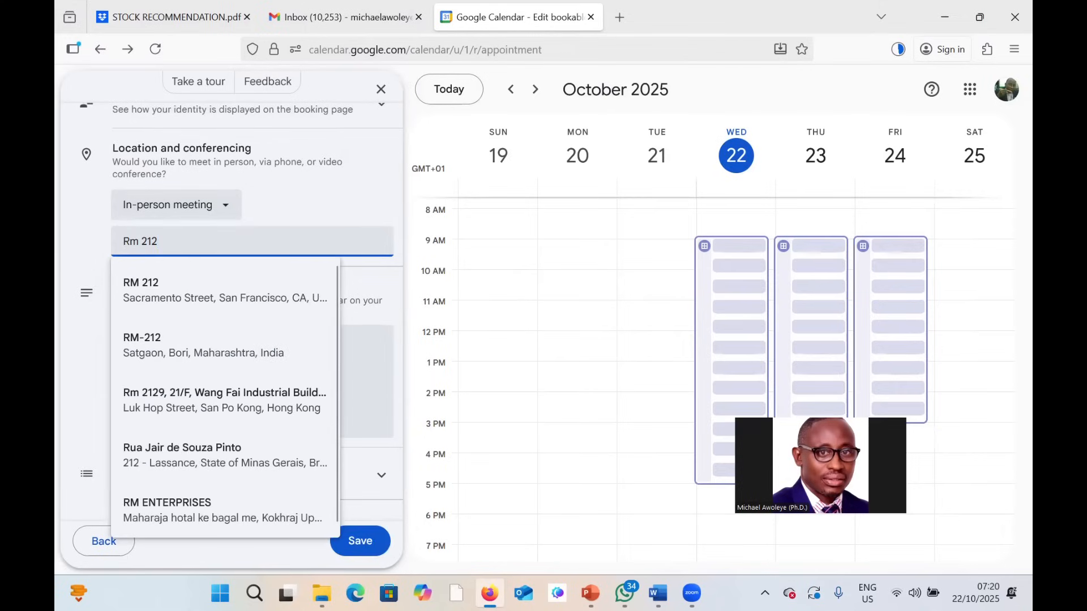
pyautogui.write(', Com')
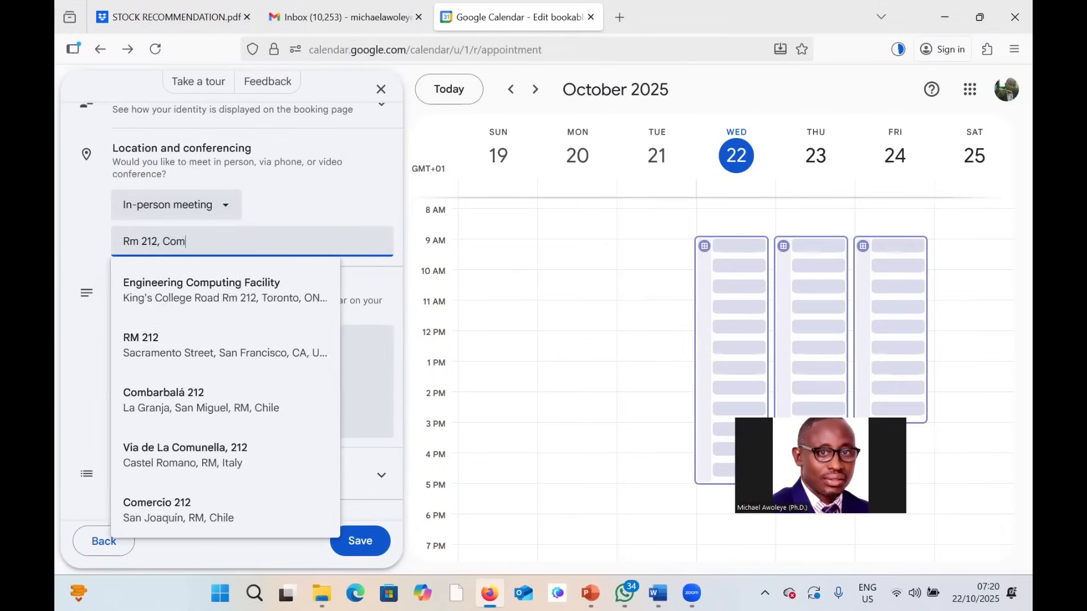
pyautogui.write('puter B')
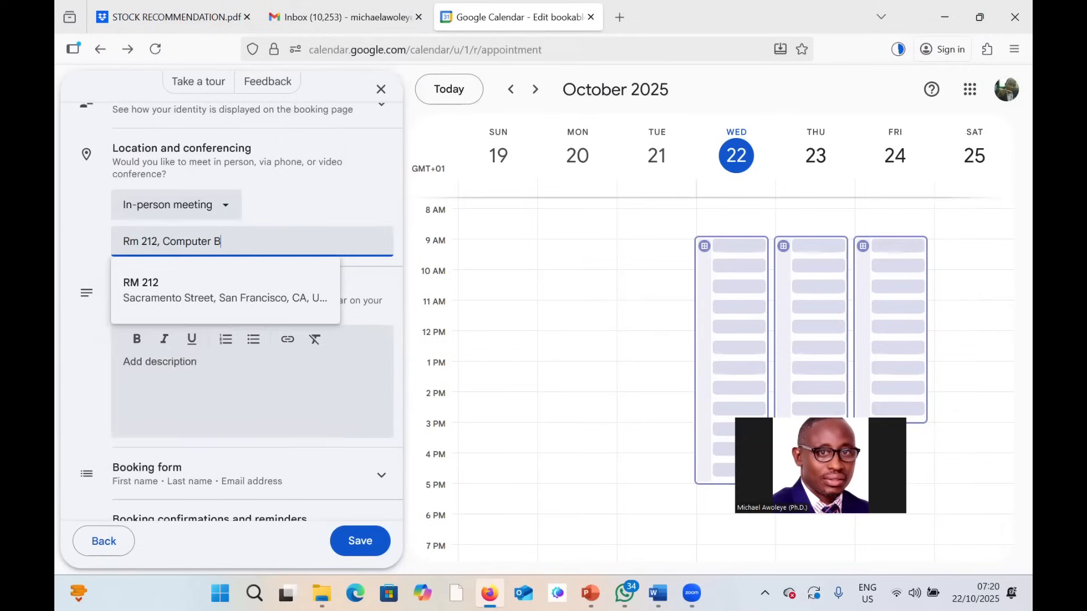
pyautogui.write('uilding, OAU')
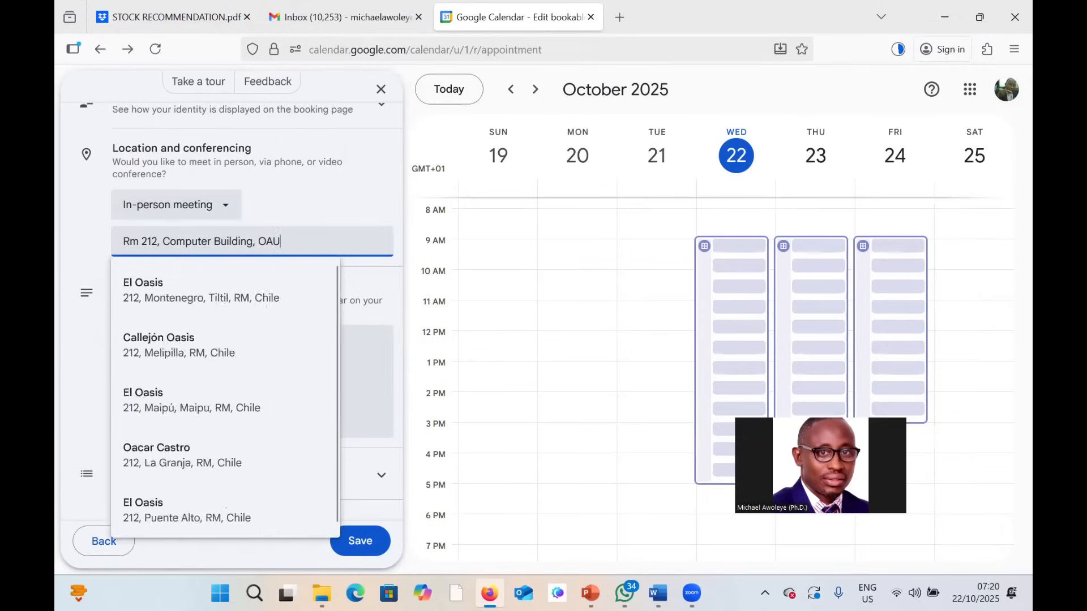
pyautogui.write(', Ile')
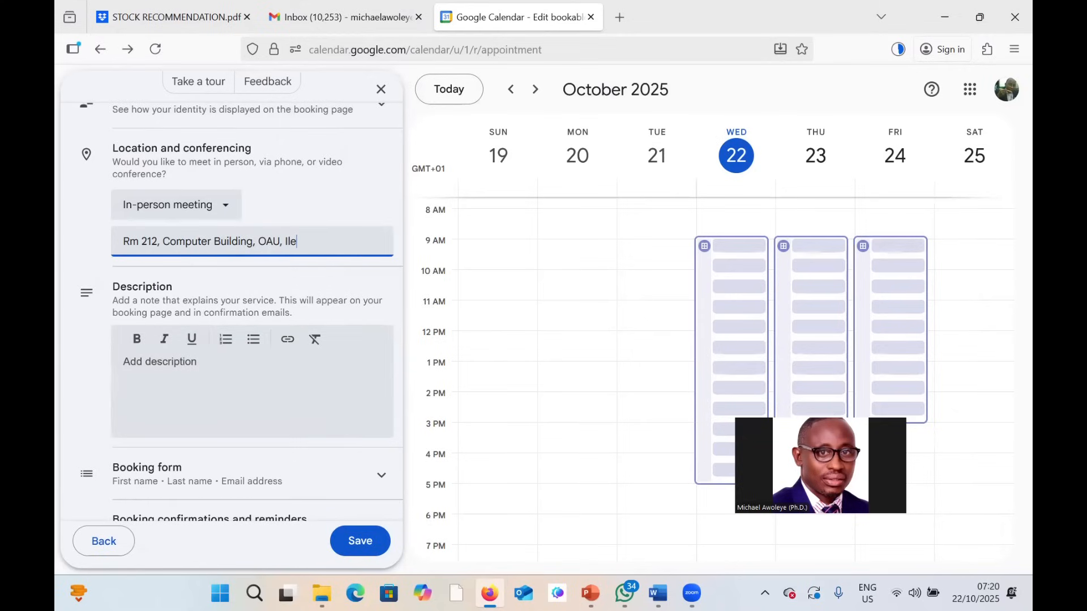
pyautogui.write('-Ife')
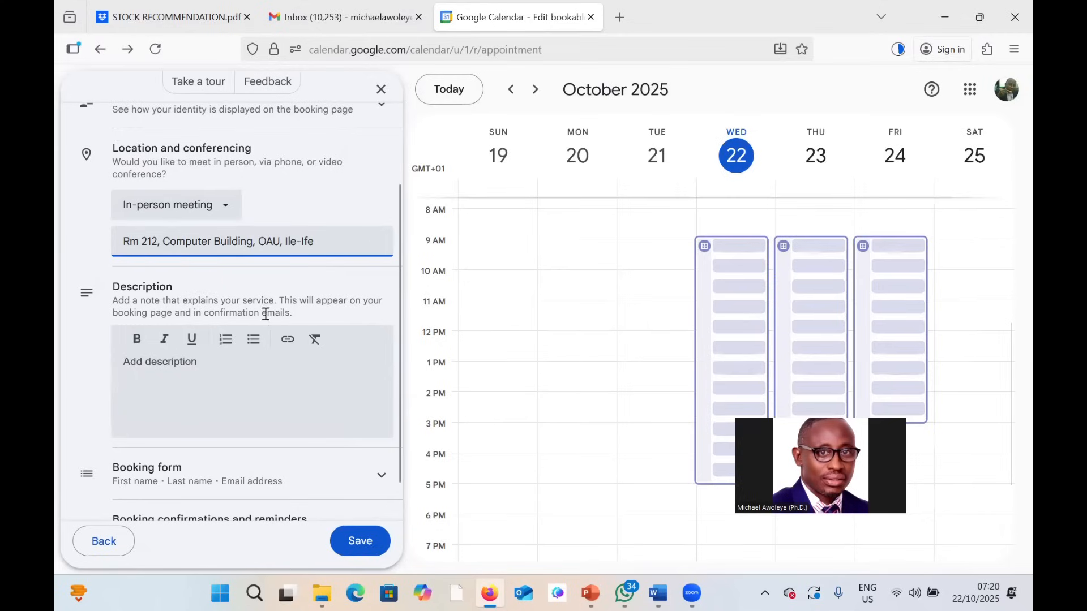
# - Enter "Attending to PG students" as the booking page description
pyautogui.click(157, 365)
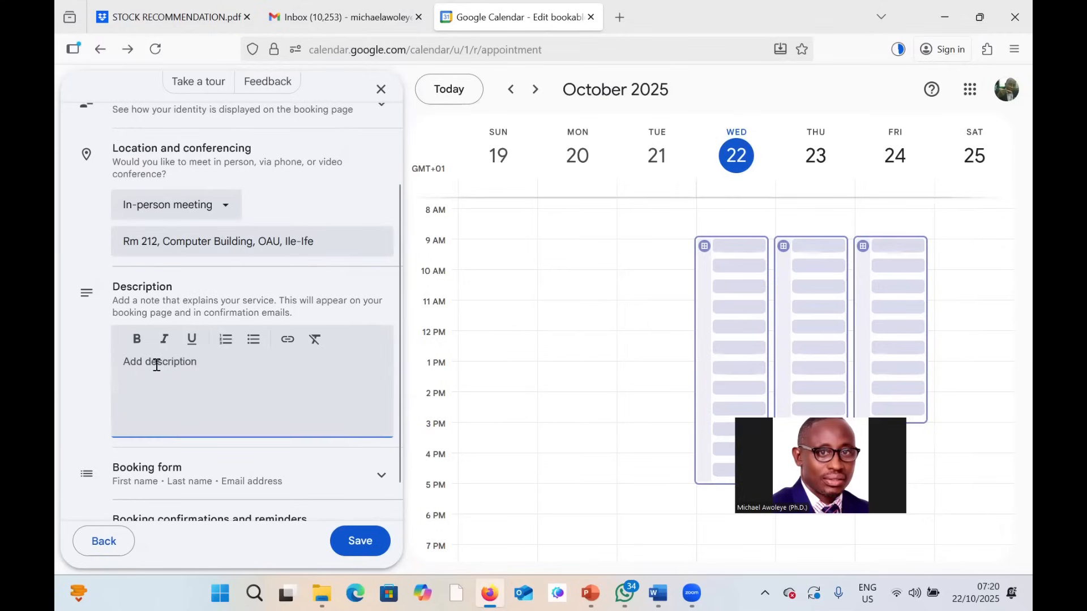
pyautogui.write('Attending to students')
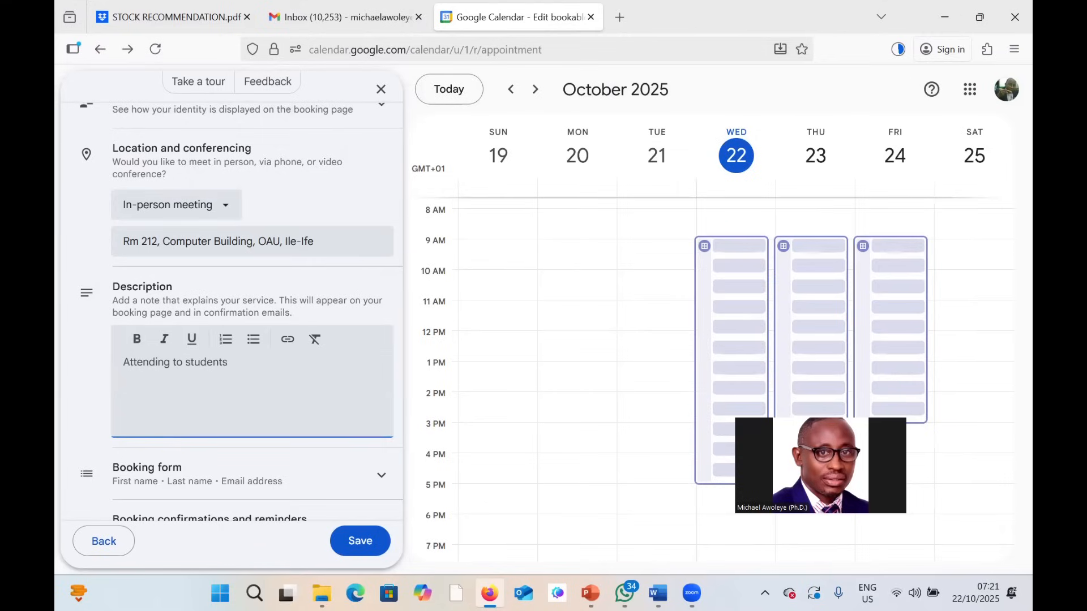
pyautogui.write('PG')
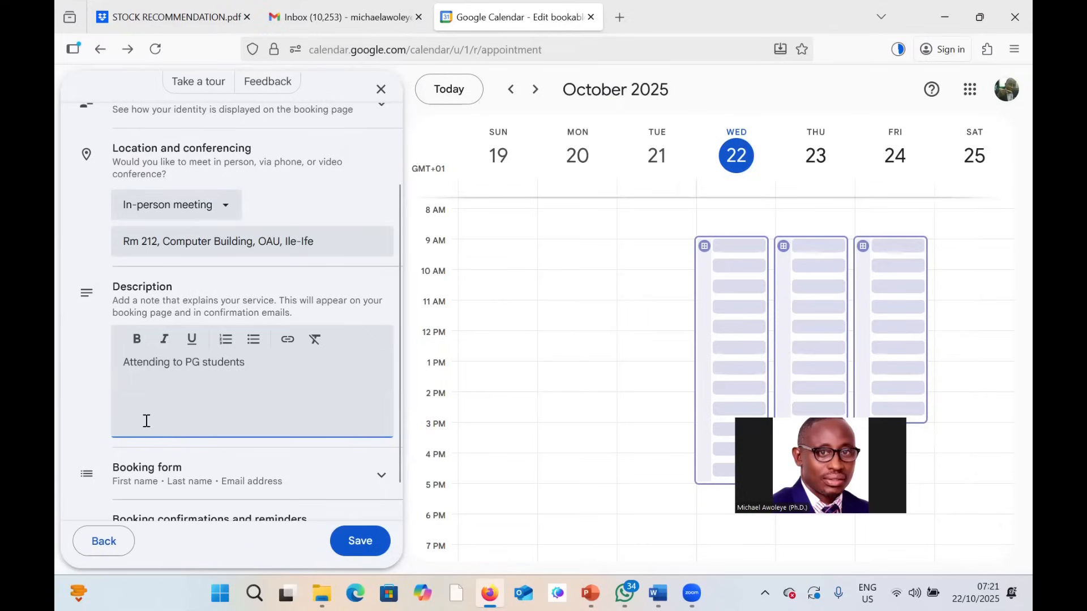
# - Replace the booking page description with "Attending to official matters including both staff and contractors"
pyautogui.moveTo(249, 361); pyautogui.dragTo(118, 359)
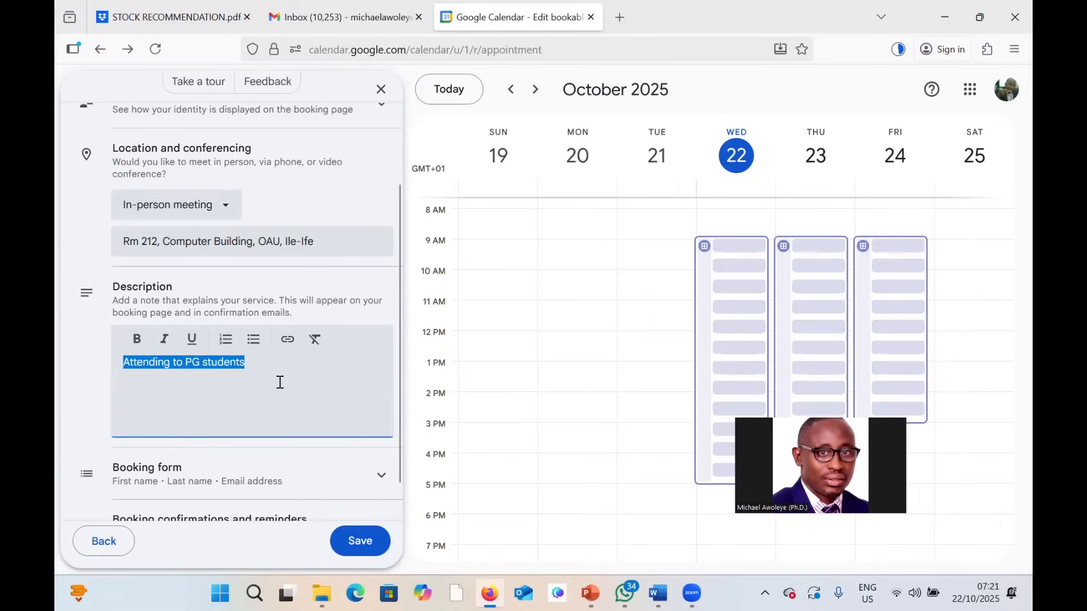
pyautogui.write('A')
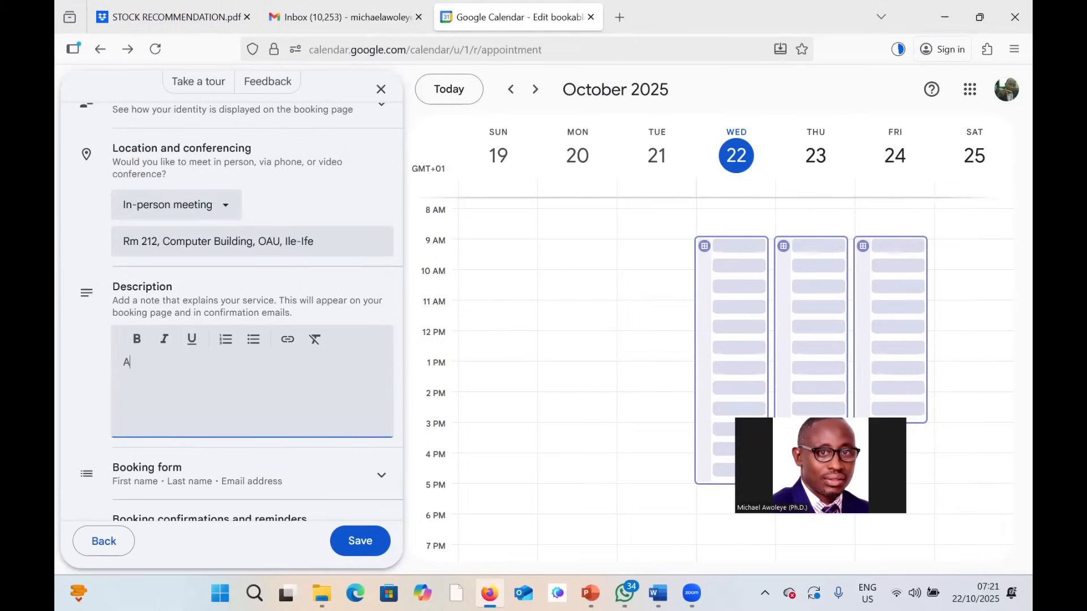
pyautogui.write('ttendin')
pyautogui.press('BackSpace')
pyautogui.press('BackSpace')
pyautogui.write('nding to official matters inc')
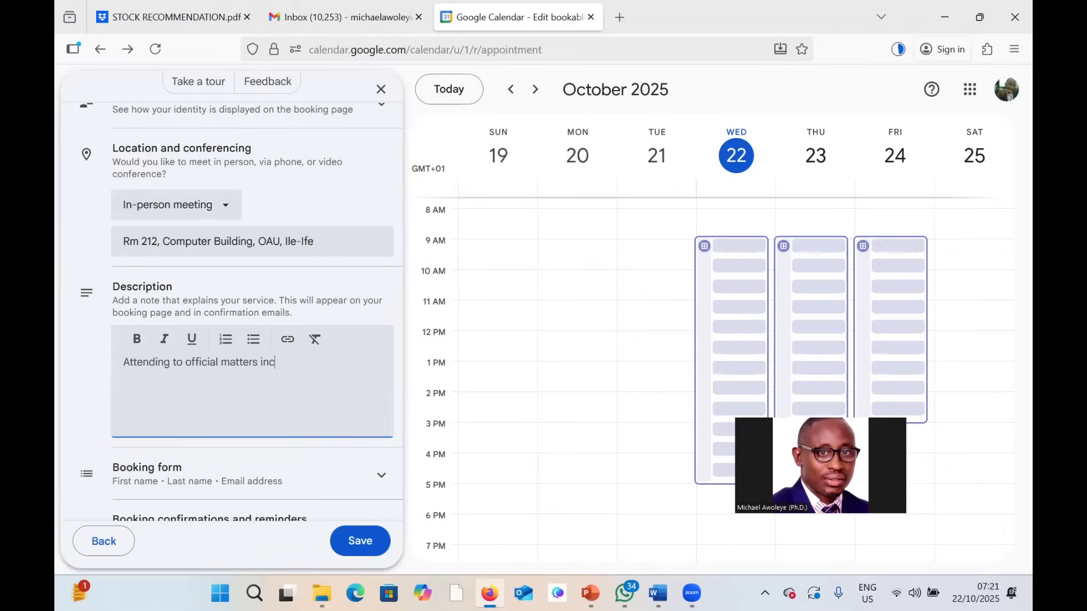
pyautogui.write('luding both staff and contractors')
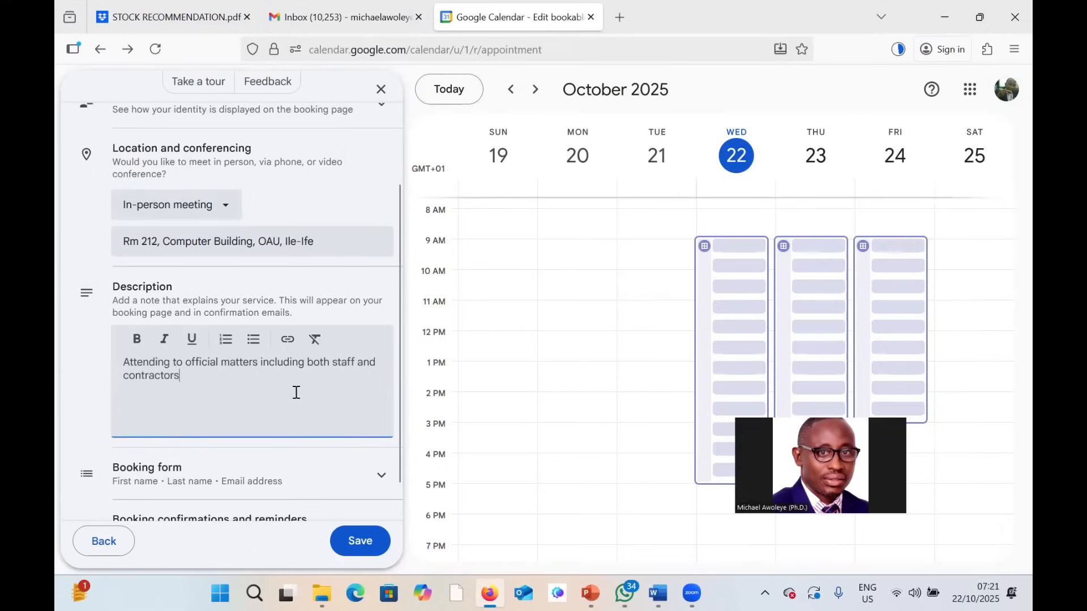
# - Add a custom item "Location (City)" and a Phone number item to the booking form, leaving both optional
pyautogui.scroll(-1, 288, 413)
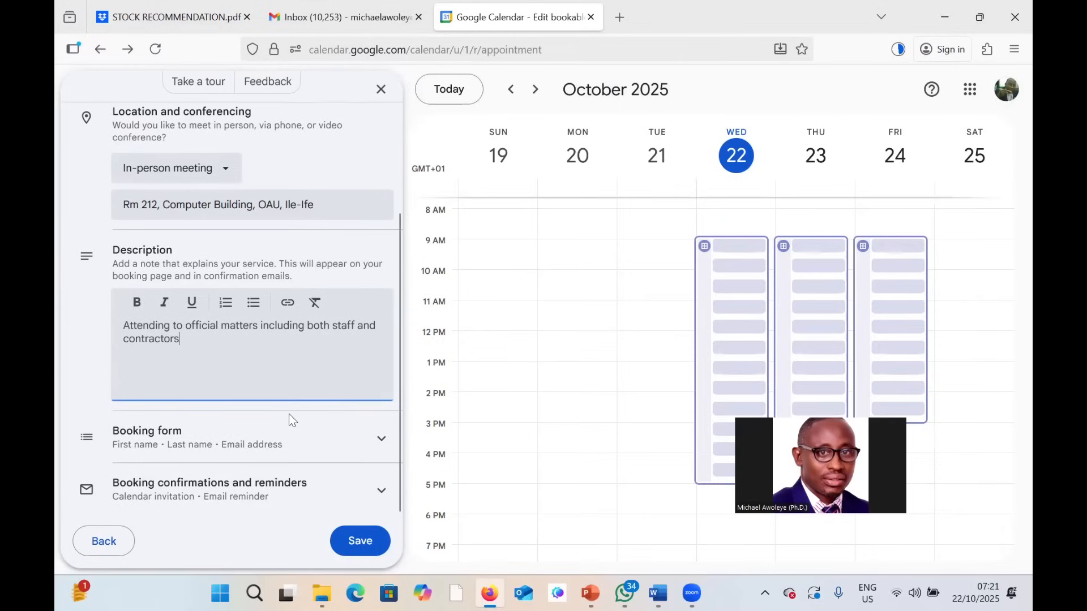
pyautogui.click(294, 445)
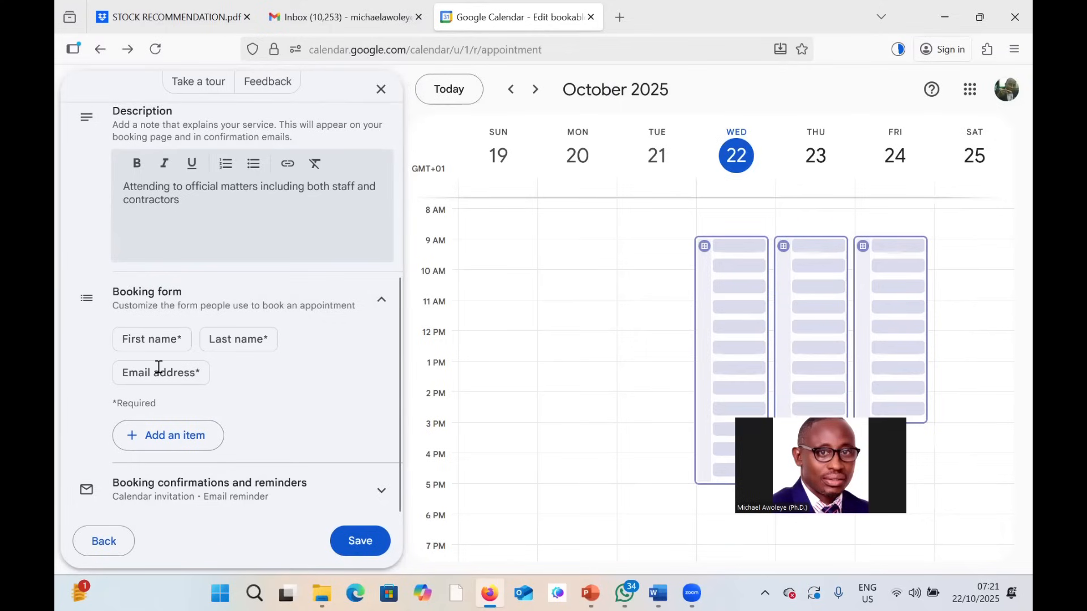
pyautogui.click(168, 438)
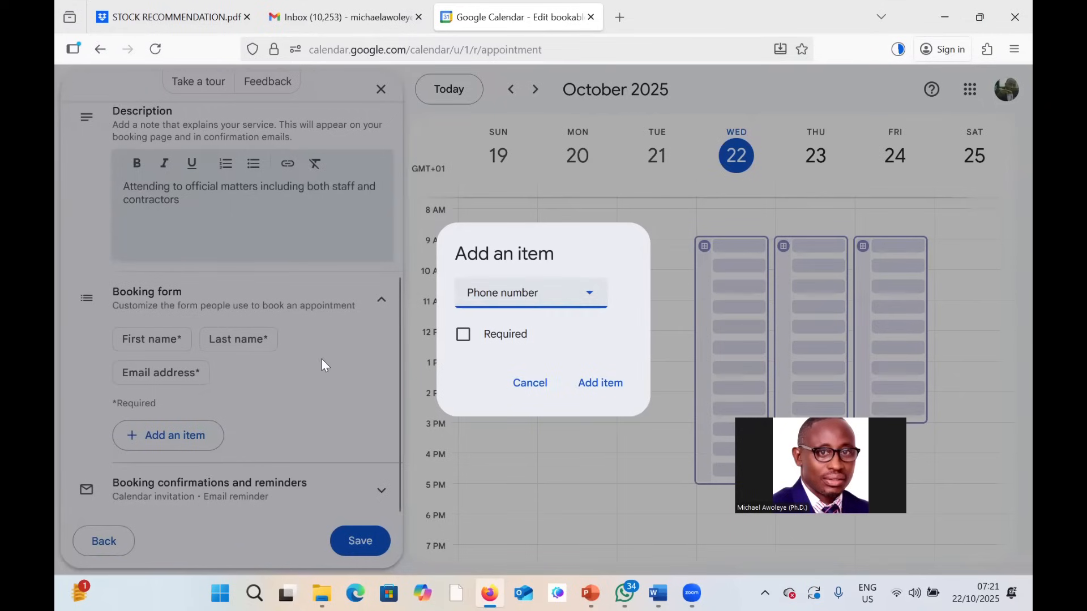
pyautogui.click(594, 303)
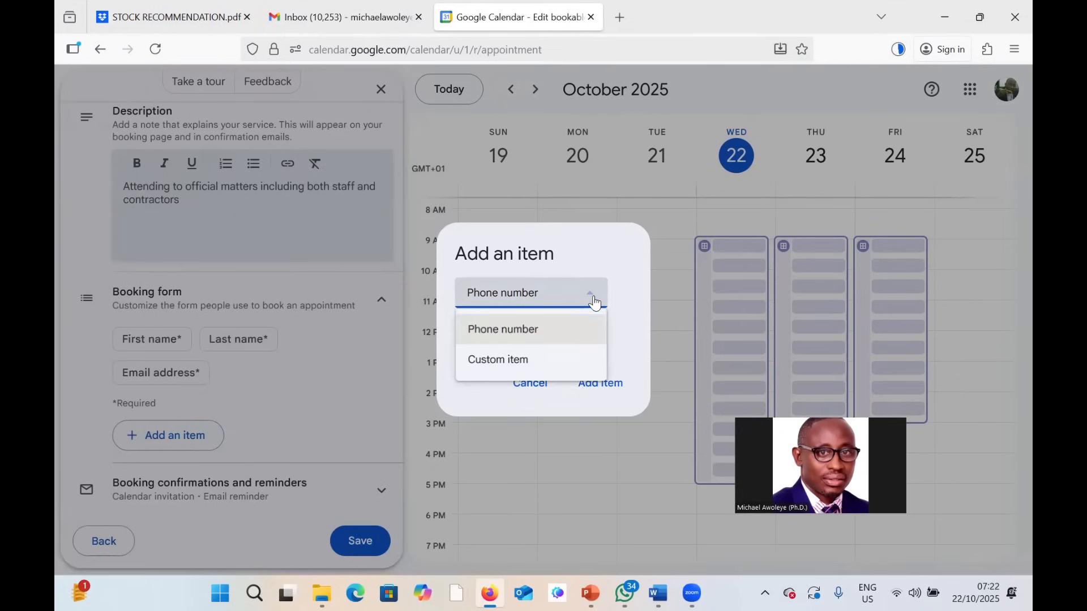
pyautogui.click(506, 362)
pyautogui.click(470, 312)
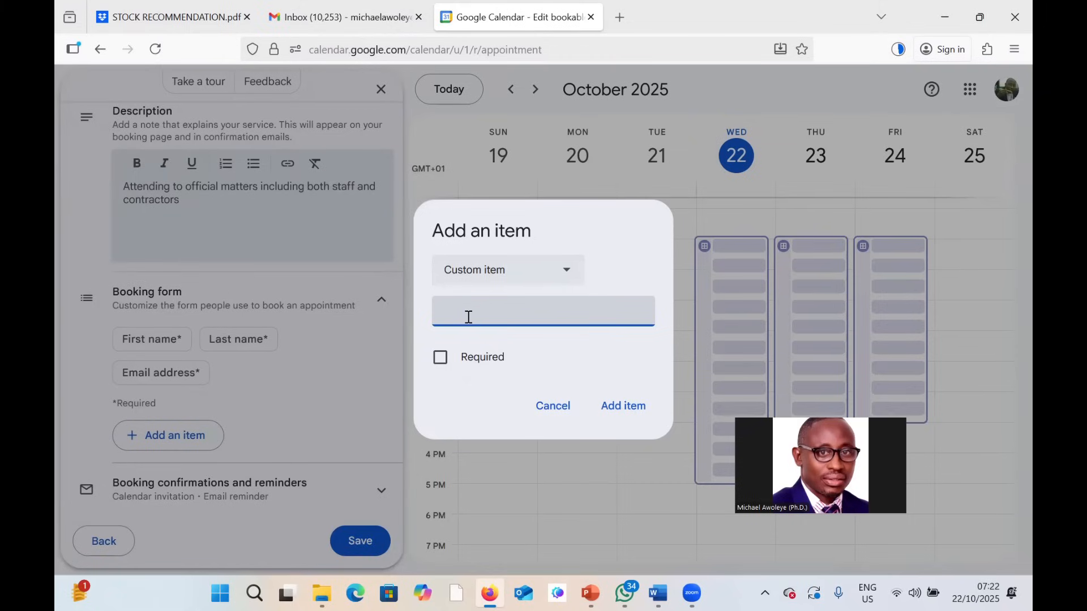
pyautogui.write('Location (City)')
pyautogui.click(619, 405)
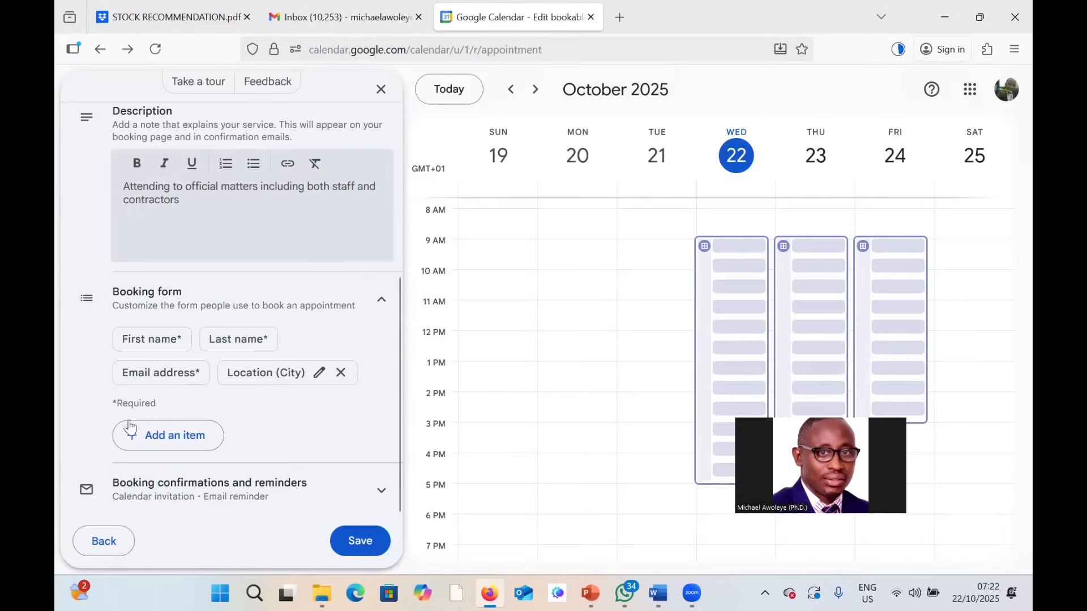
pyautogui.click(161, 440)
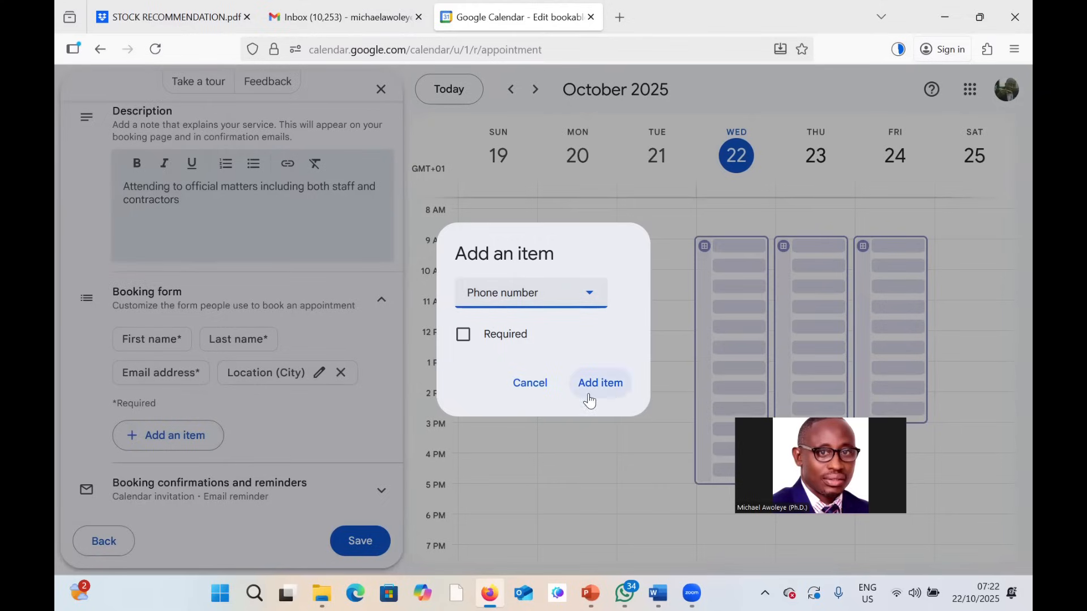
pyautogui.click(603, 383)
# - Review the booking confirmations and reminders options and save the appointment schedule
pyautogui.scroll(-1, 294, 372)
pyautogui.click(339, 494)
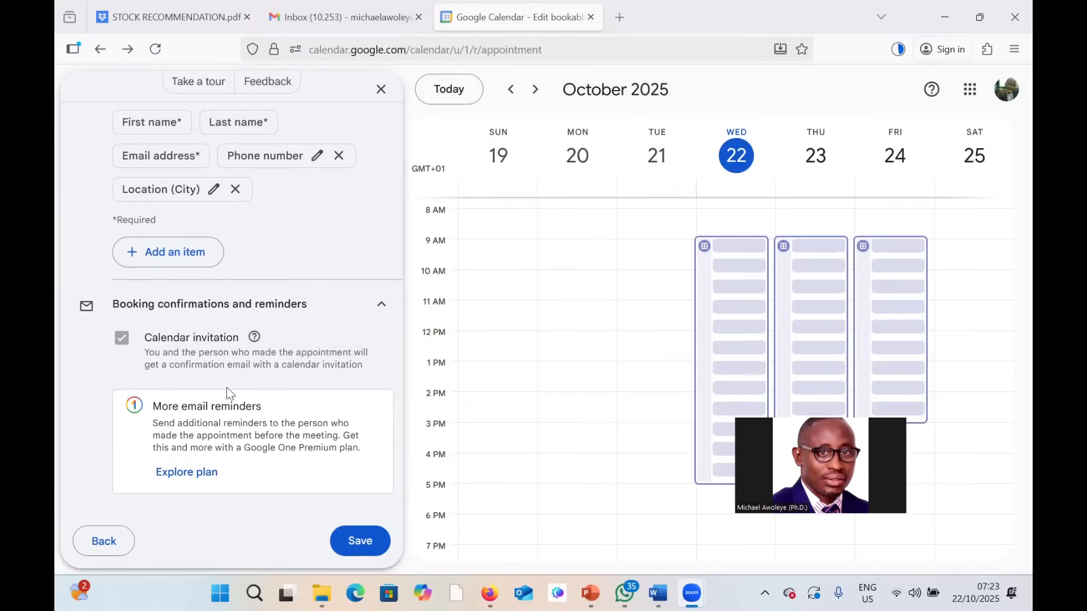
pyautogui.click(360, 542)
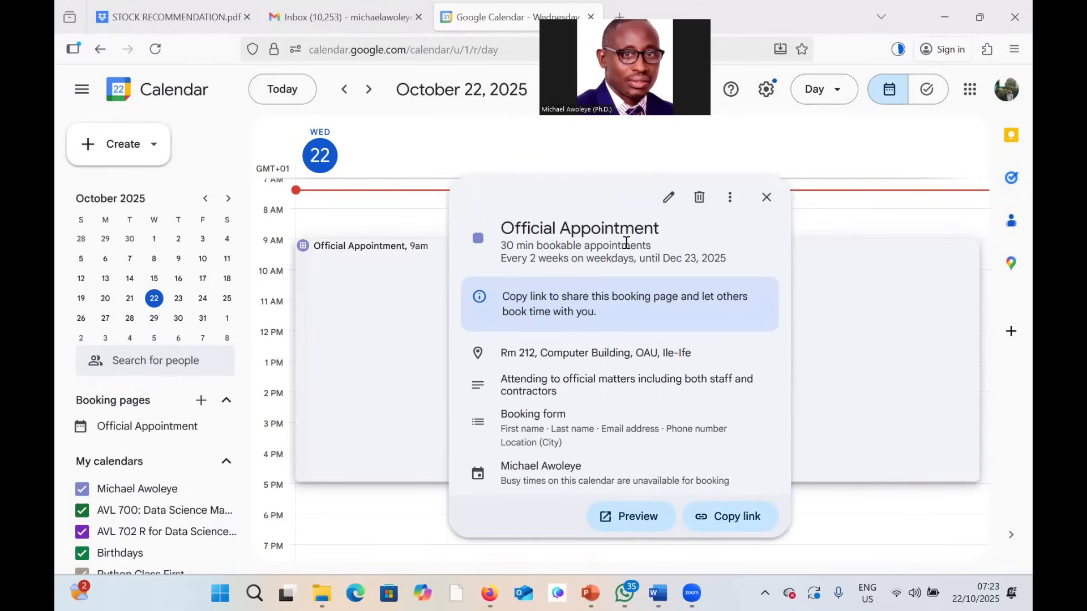
# - Rename the saved appointment schedule to "Official Appointment with the Directors of Works" and save it again
pyautogui.click(666, 204)
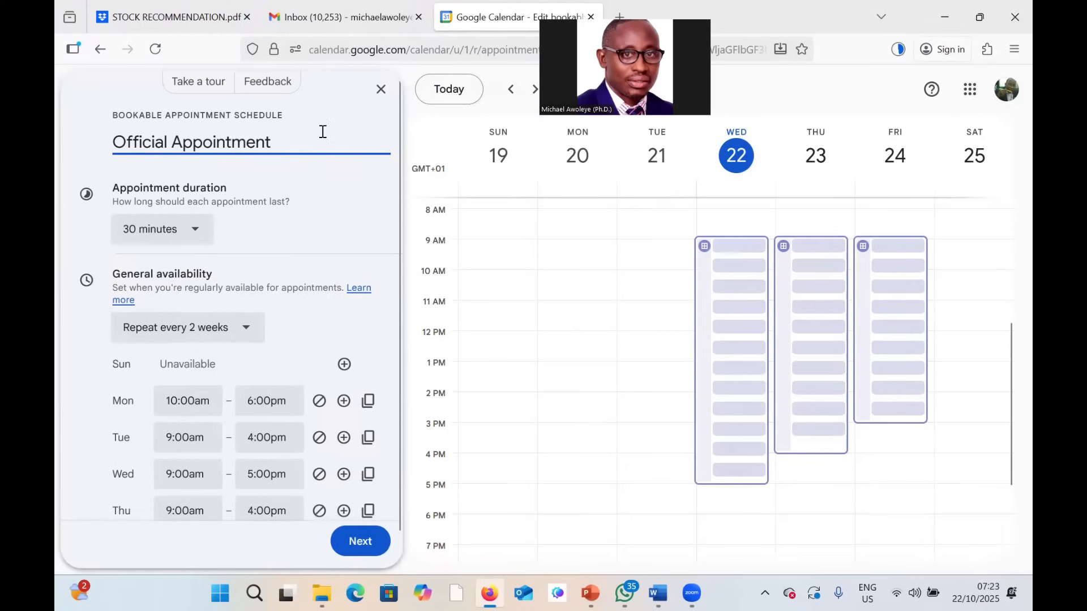
pyautogui.click(275, 135)
pyautogui.write('with ')
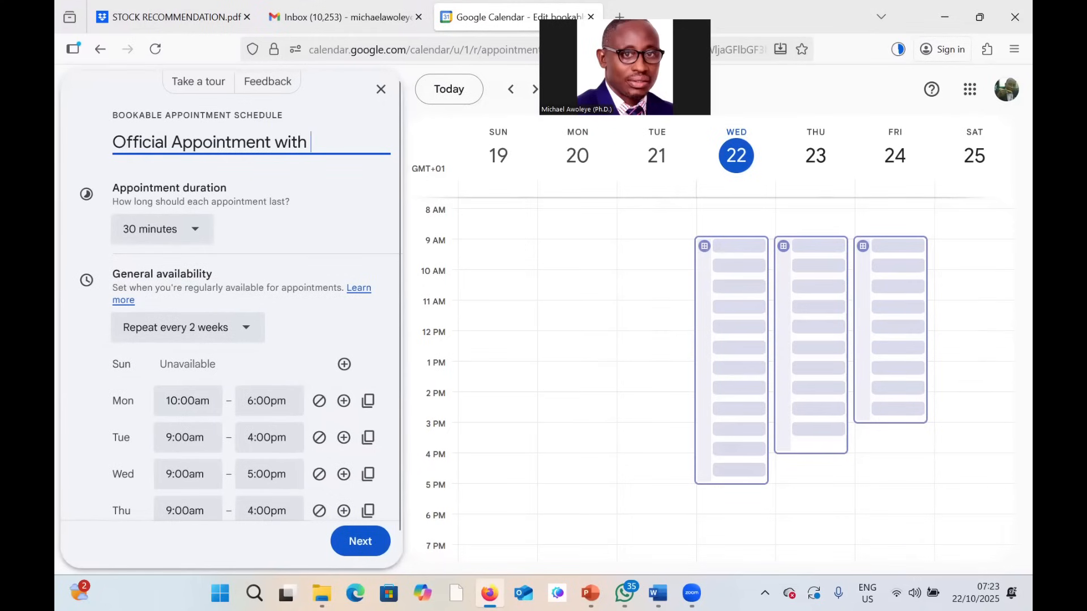
pyautogui.write('the Director')
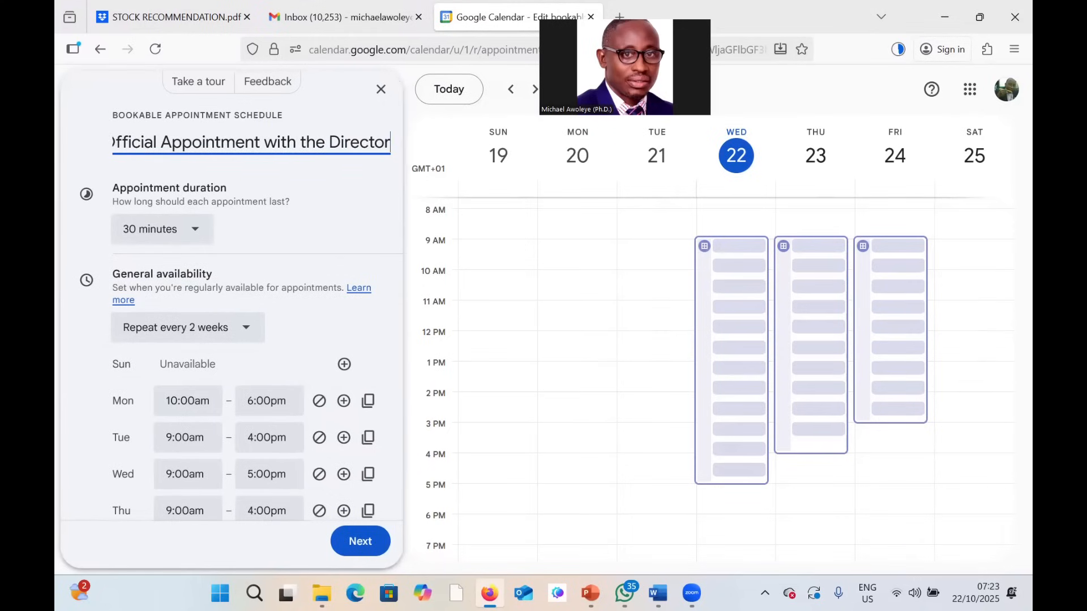
pyautogui.write('s of Works')
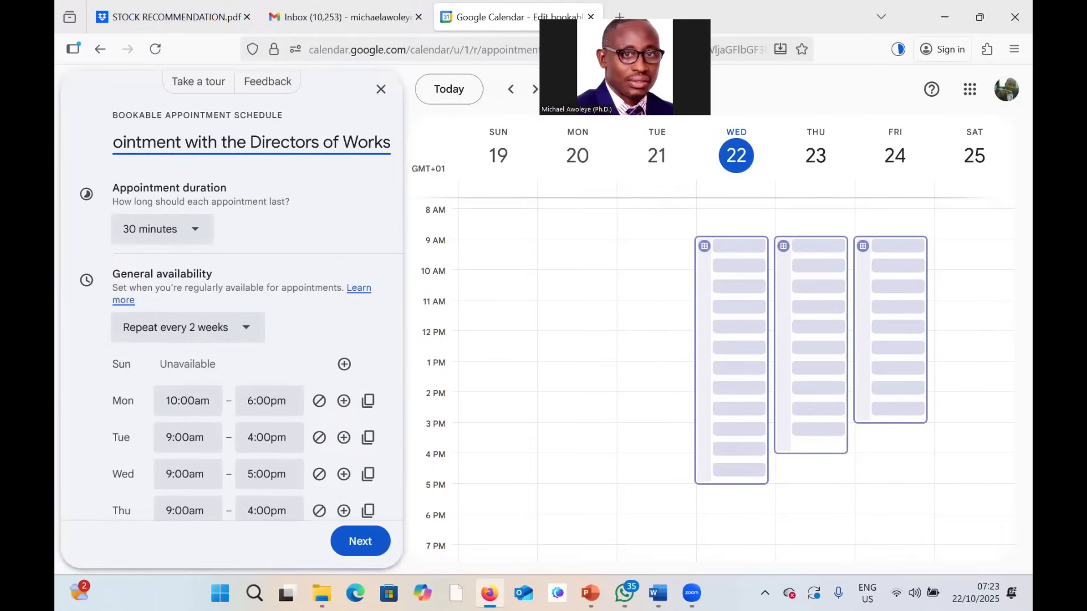
pyautogui.scroll(-5, 262, 381)
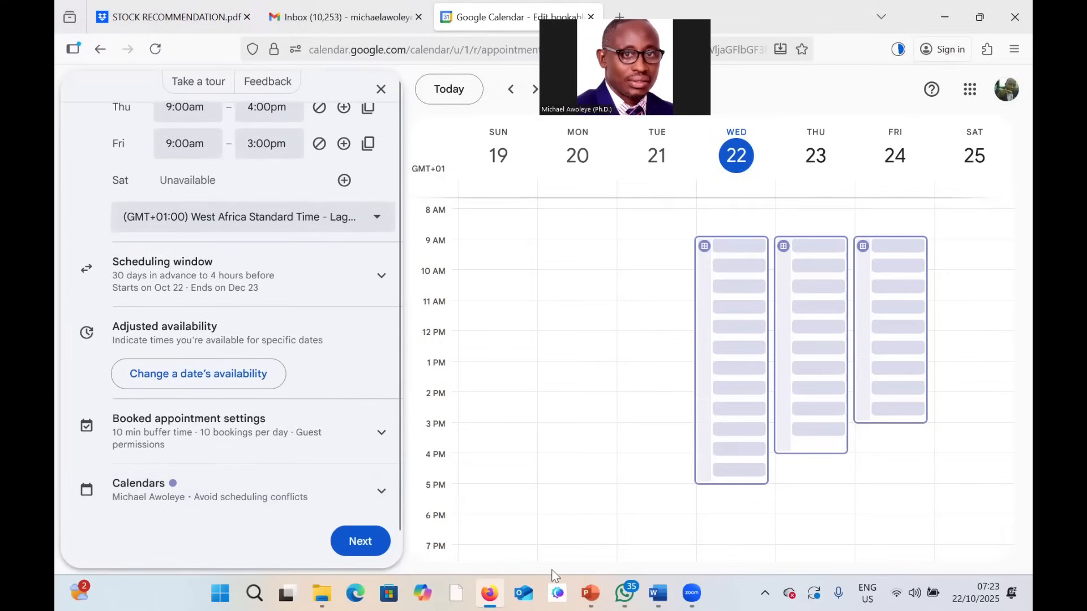
pyautogui.click(364, 544)
pyautogui.click(361, 545)
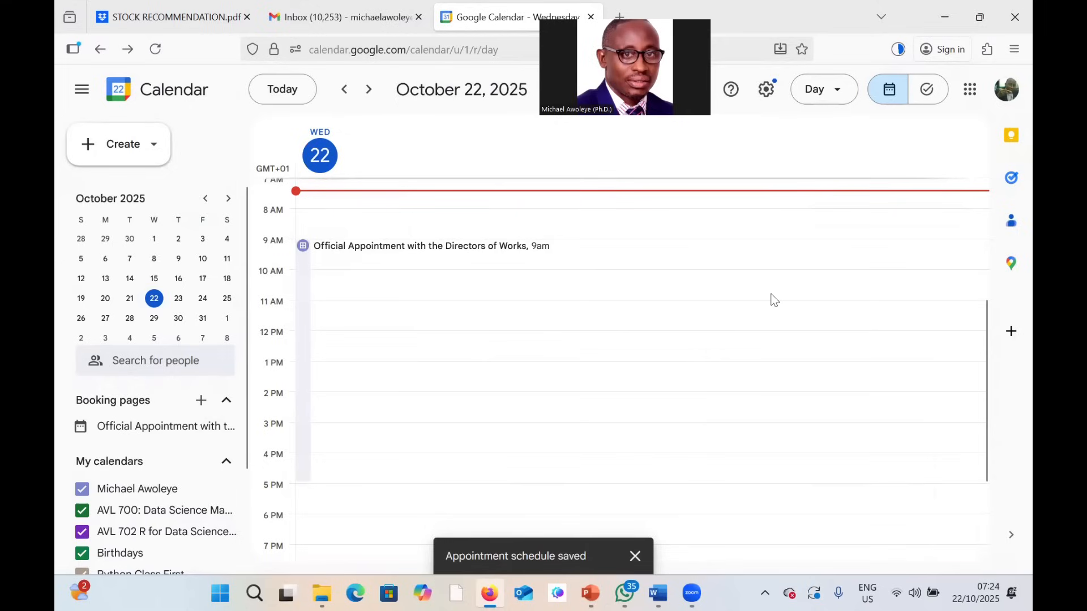
# - Copy the link of the "Official Appointment with the Directors of Works" booking page and preview the page
pyautogui.click(128, 430)
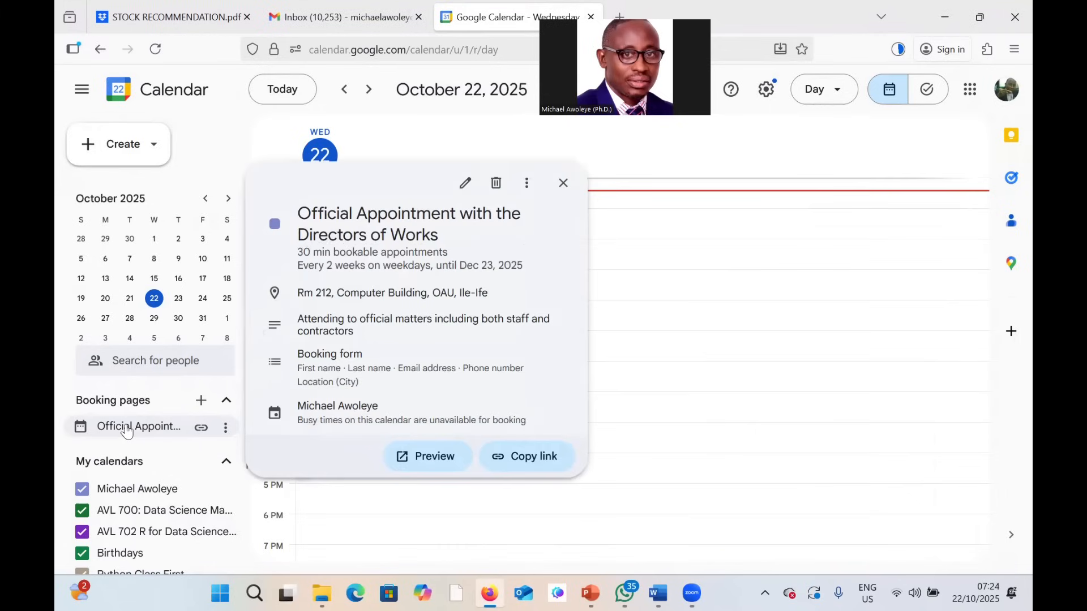
pyautogui.click(538, 463)
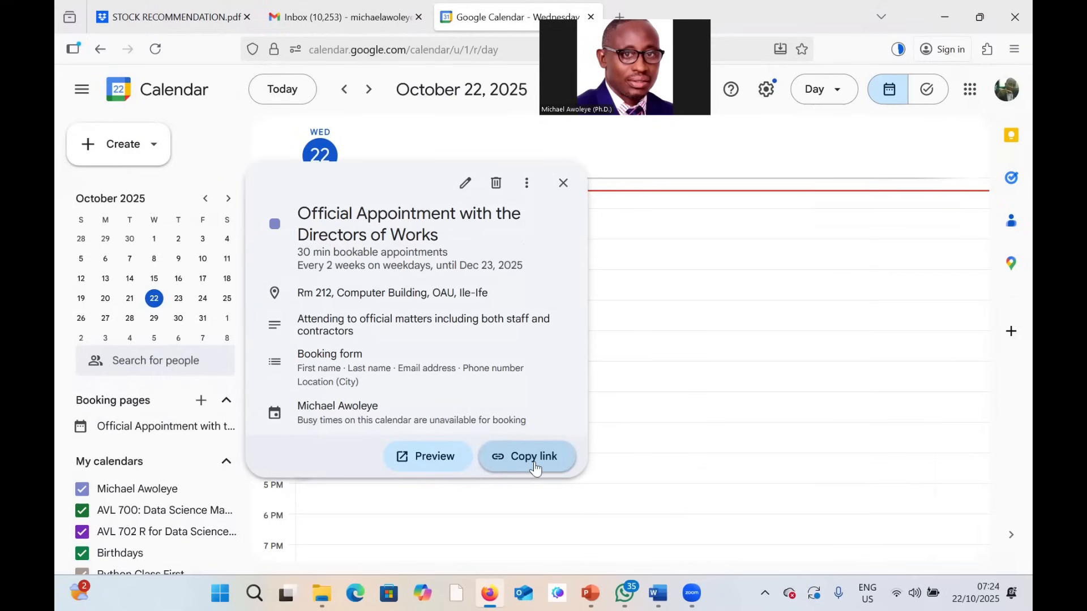
pyautogui.click(444, 459)
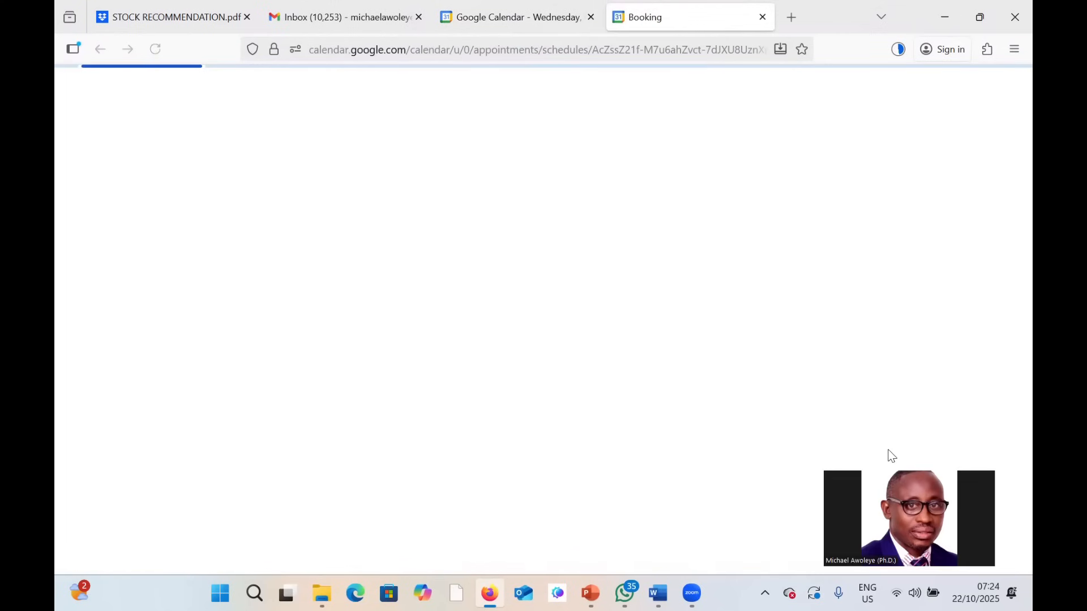
pyautogui.scroll(-3, 782, 372)
pyautogui.scroll(3, 782, 371)
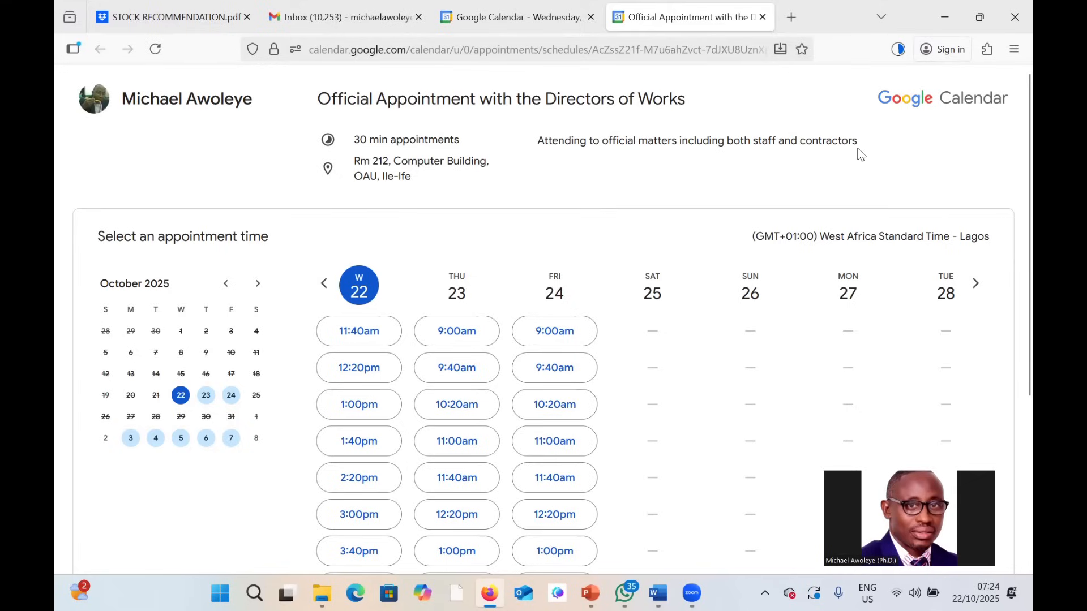
# - Review the available appointment times for October 22 to 24 on the booking page
pyautogui.scroll(-2, 815, 156)
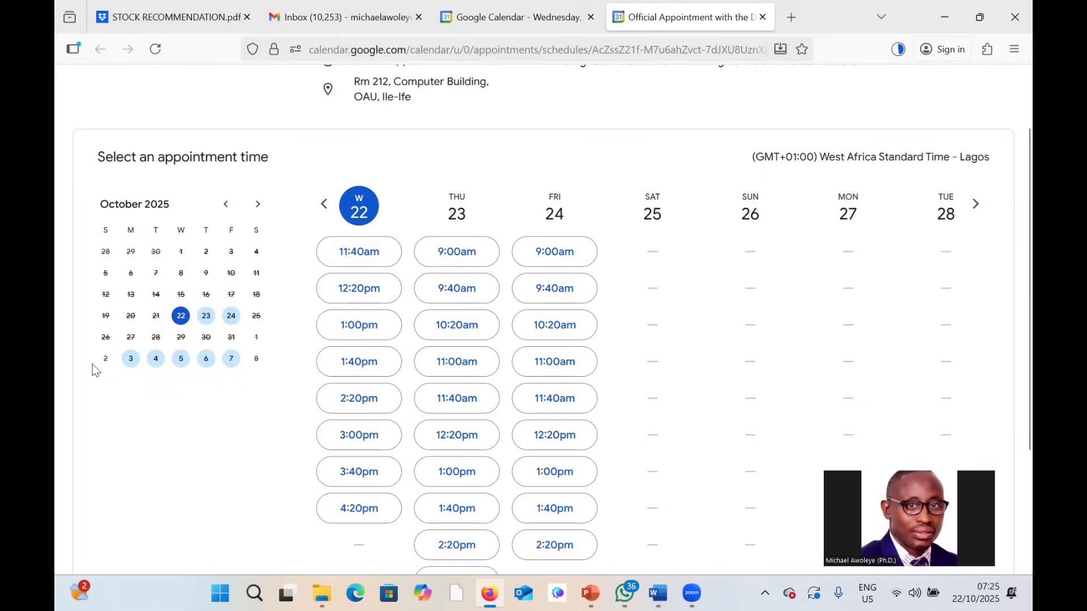
pyautogui.scroll(-3, 303, 279)
pyautogui.scroll(1, 362, 113)
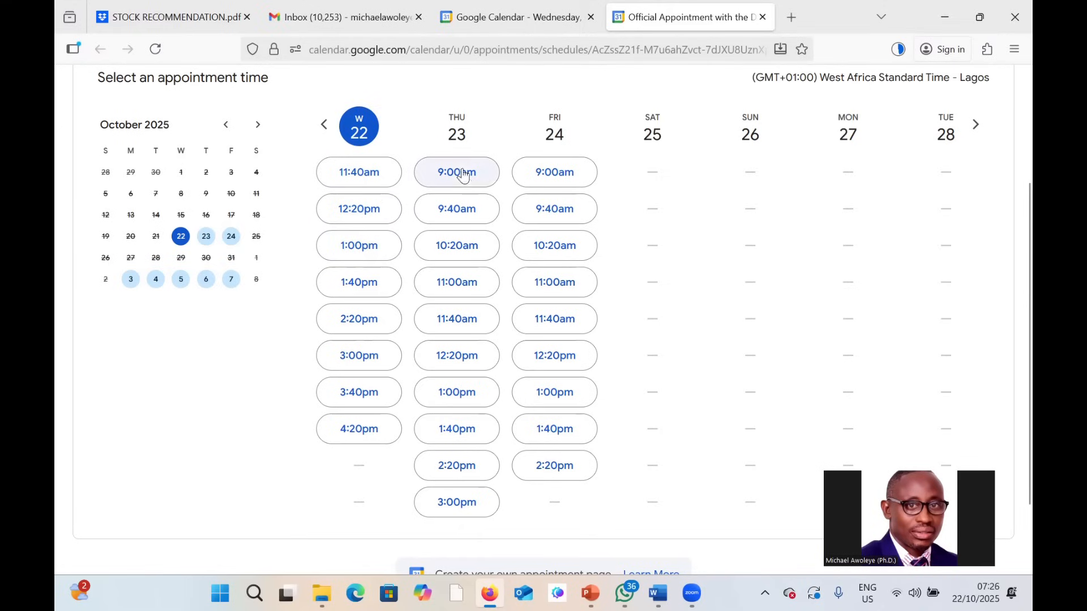
pyautogui.scroll(-2, 460, 446)
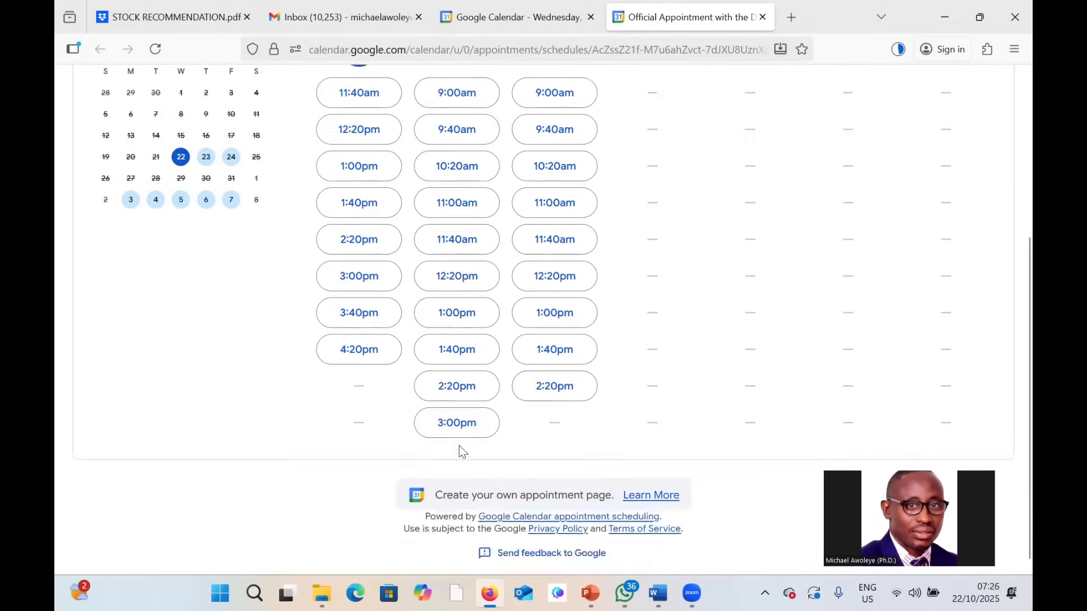
pyautogui.scroll(4, 468, 448)
pyautogui.scroll(-2, 469, 453)
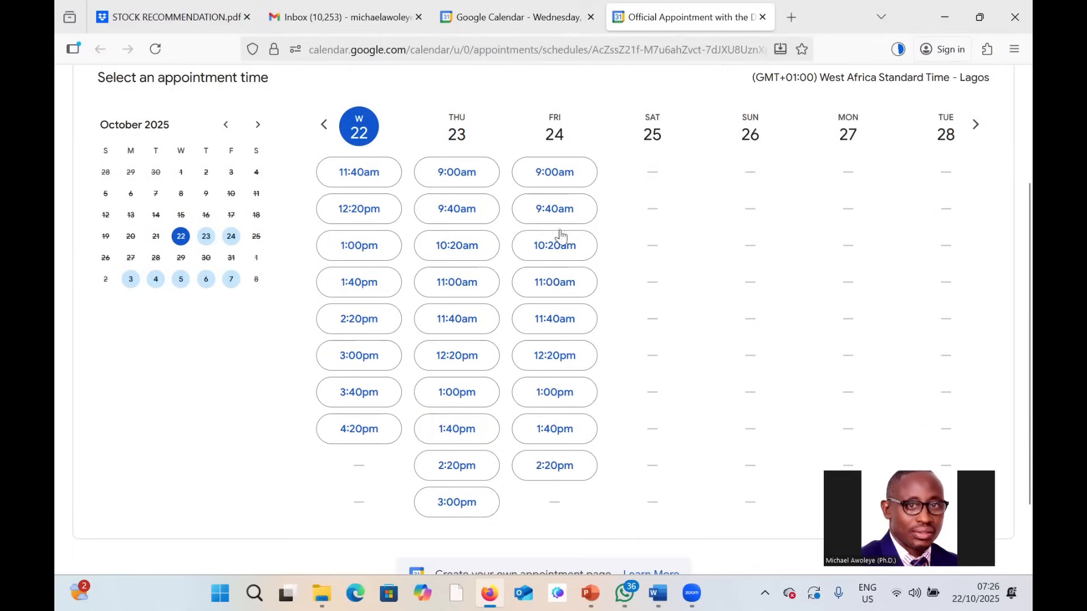
pyautogui.scroll(-2, 586, 171)
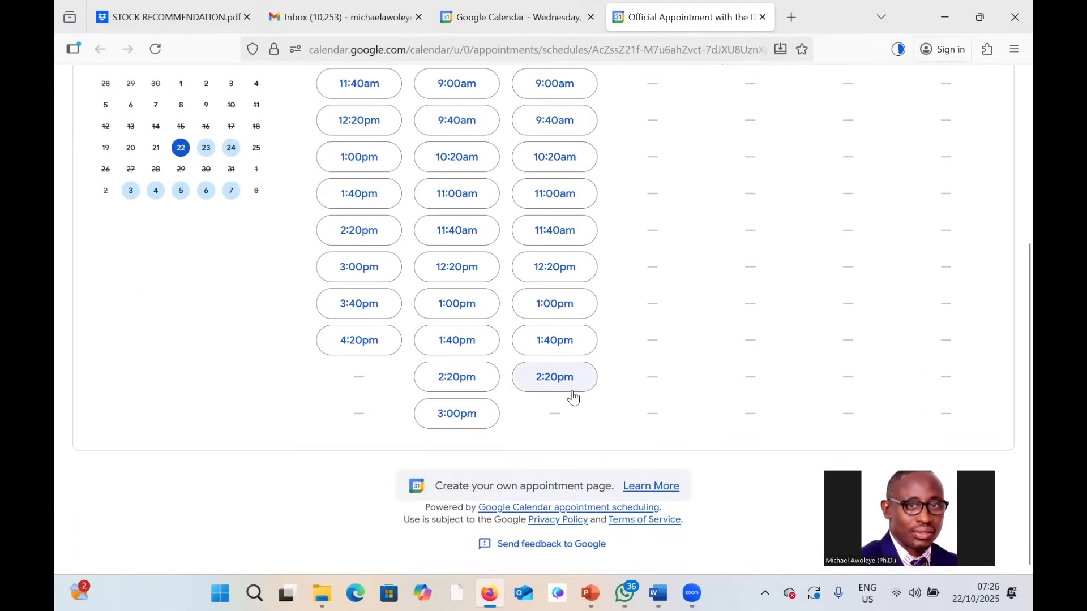
pyautogui.scroll(4, 554, 195)
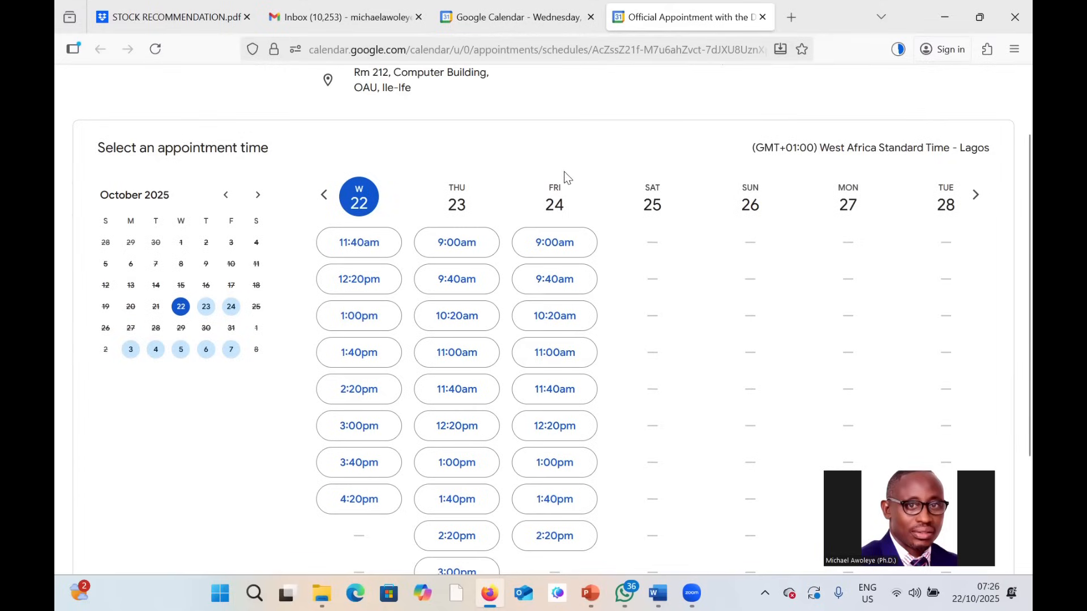
# - Show the booking page's availability starting from Friday, October 24, and look through that day's time slots
pyautogui.click(232, 308)
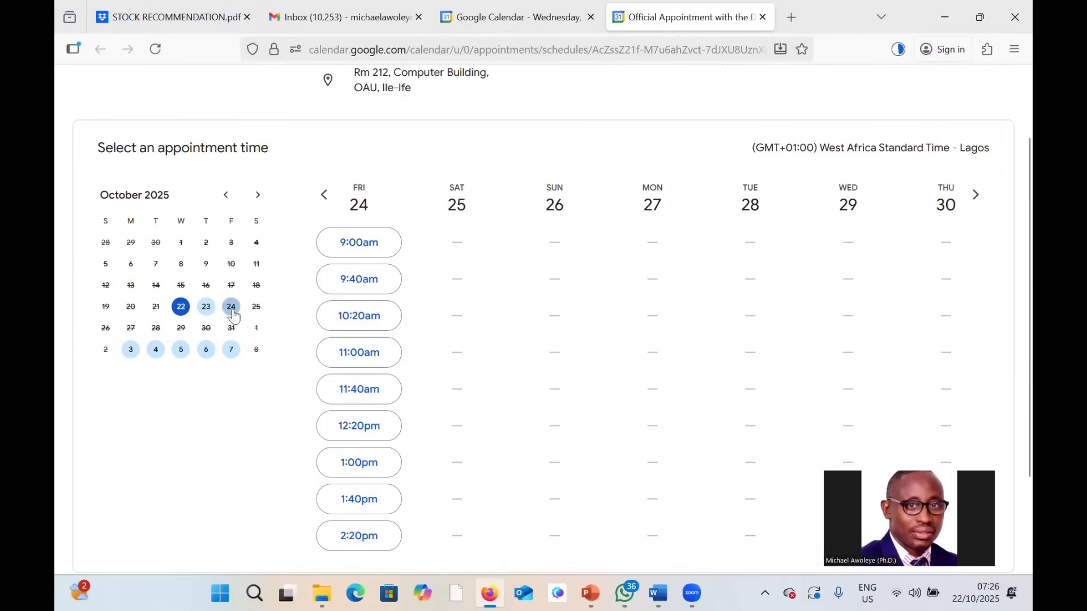
pyautogui.scroll(-3, 517, 301)
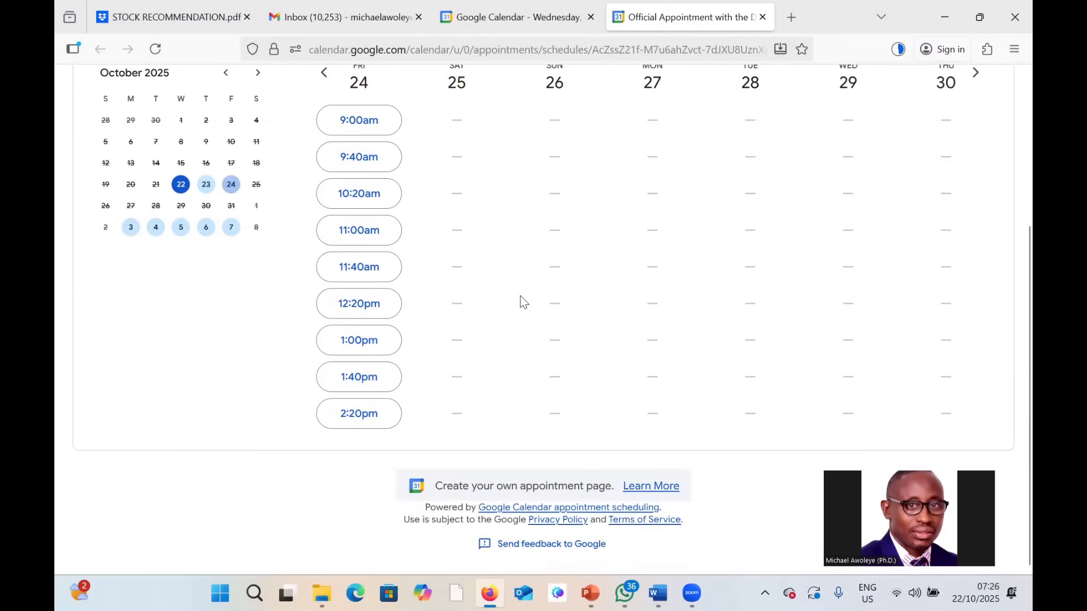
pyautogui.scroll(5, 520, 301)
pyautogui.scroll(-4, 524, 300)
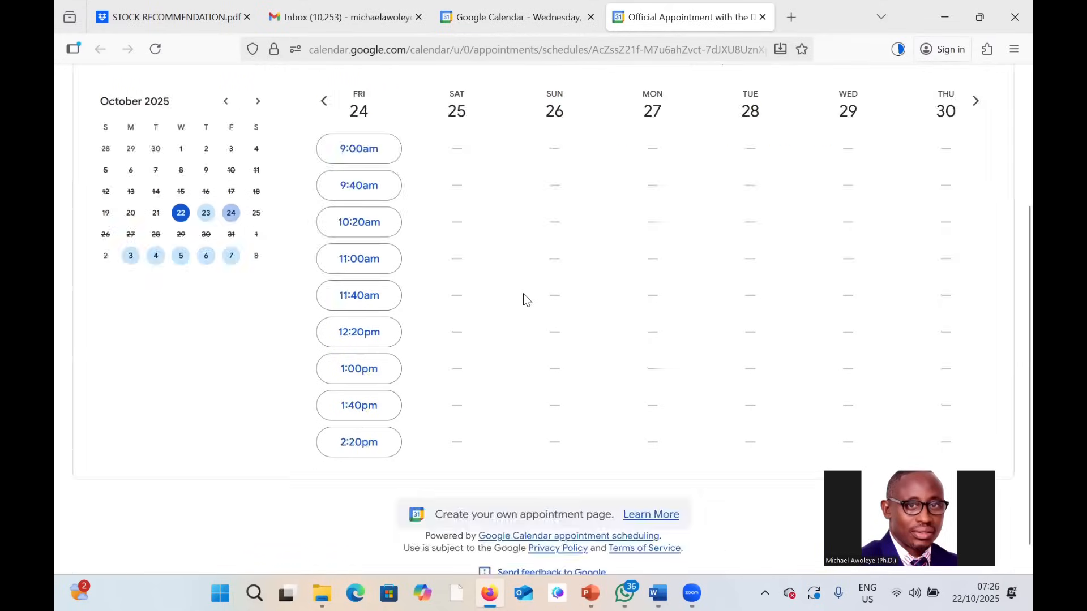
pyautogui.scroll(4, 529, 305)
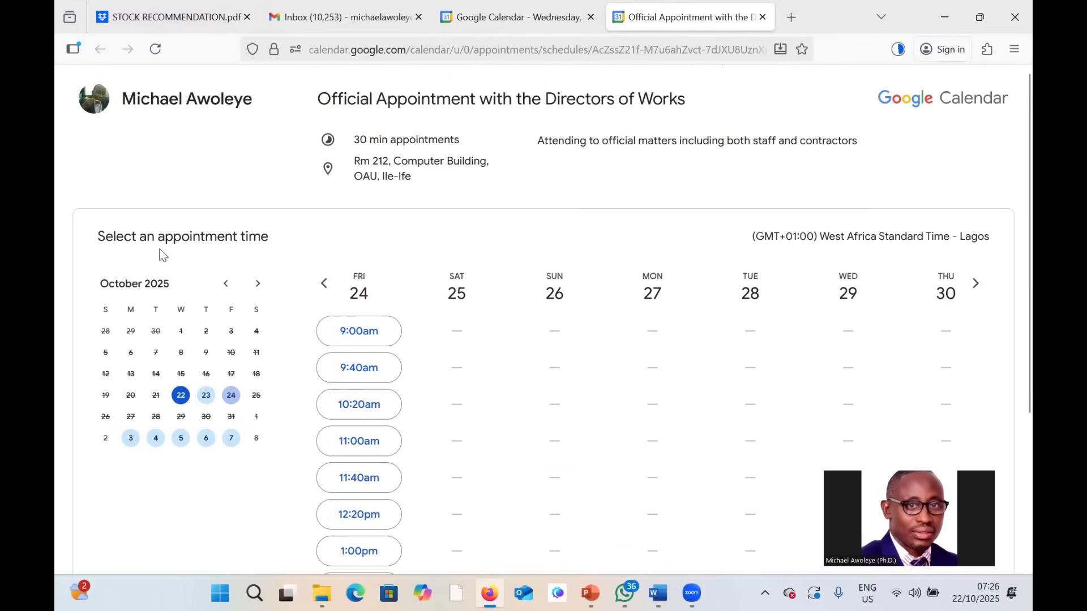
# - Reopen the "Official Appointment with the Directors of Works" schedule in Google Calendar for editing, review its settings and save it
pyautogui.click(499, 19)
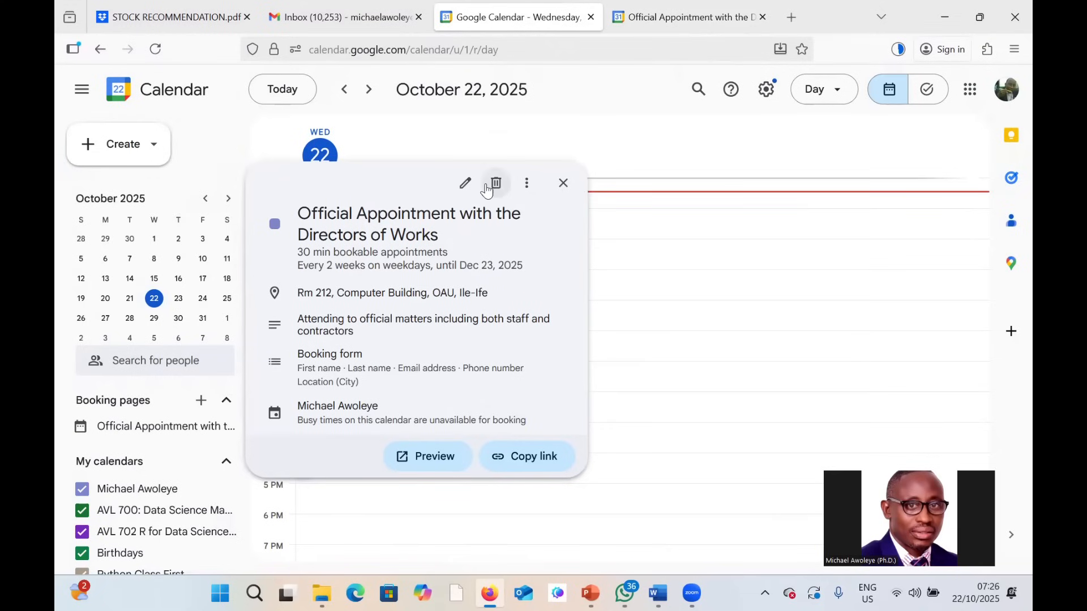
pyautogui.click(465, 183)
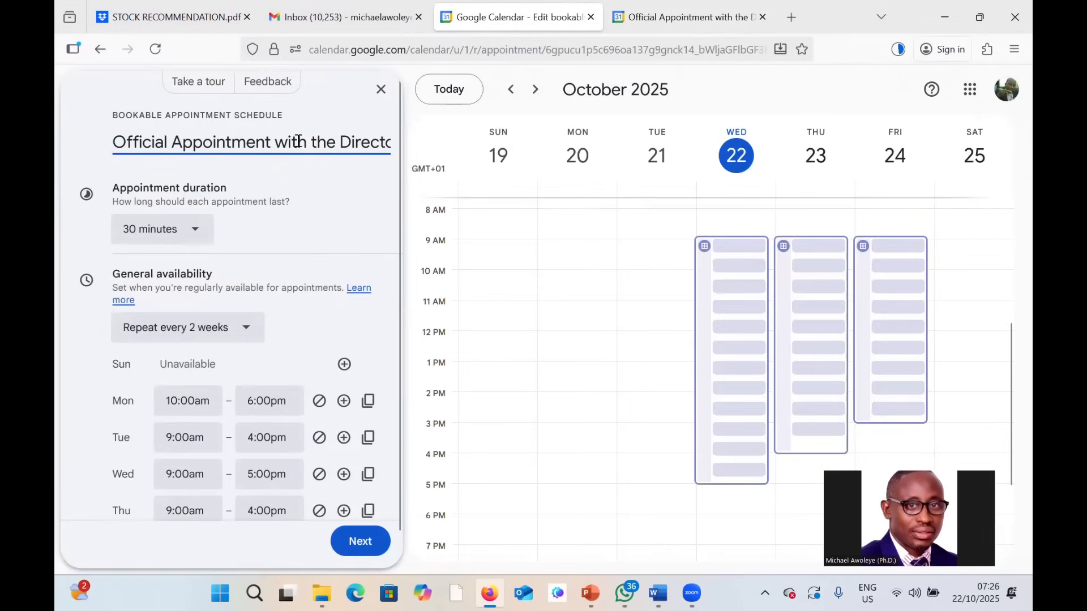
pyautogui.click(381, 141)
pyautogui.write('c')
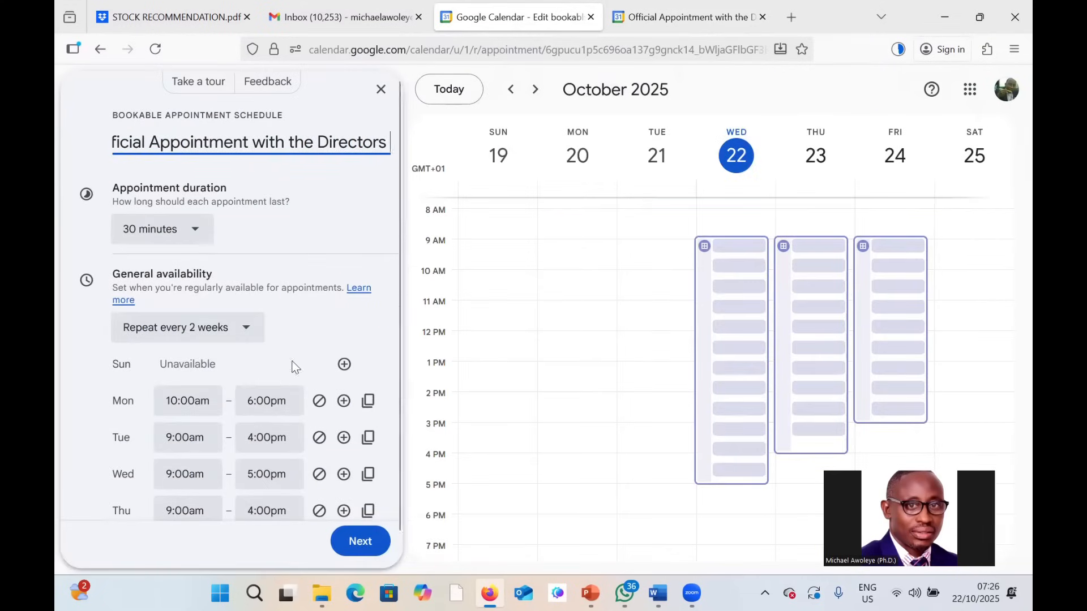
pyautogui.scroll(-5, 306, 397)
pyautogui.click(360, 514)
pyautogui.scroll(-2, 351, 494)
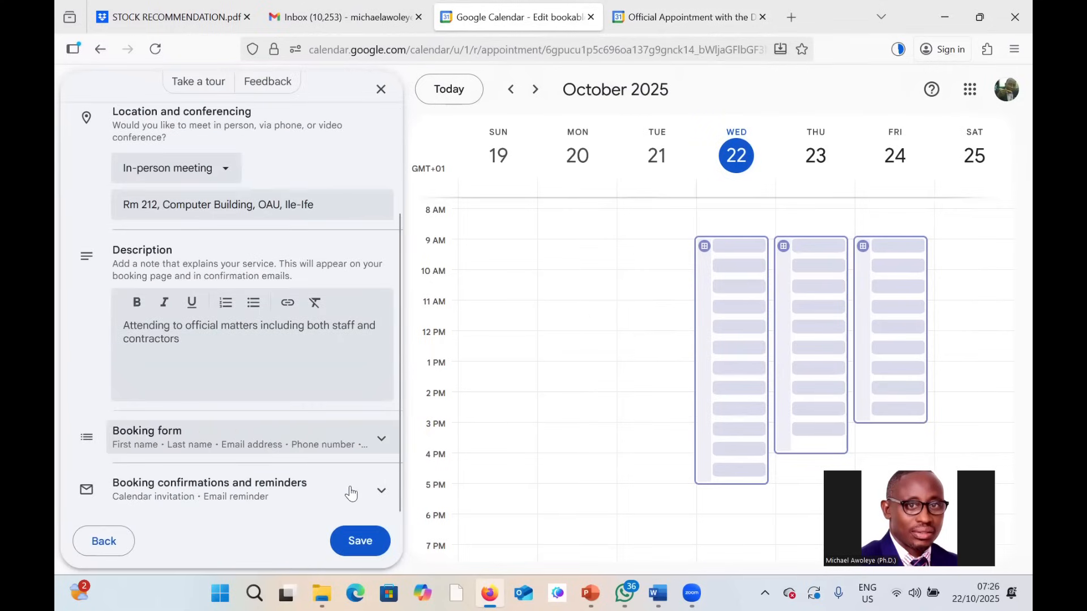
pyautogui.click(358, 539)
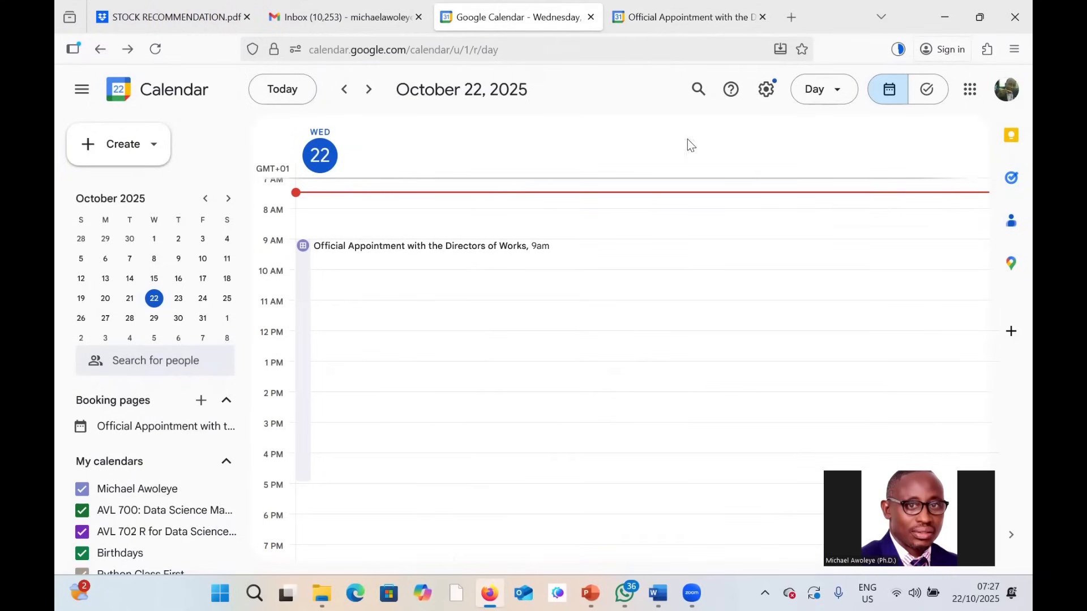
# - Switch to WhatsApp, find the "Horticul Number" chat by searching "horti", send the copied booking page link there and open it
pyautogui.click(625, 594)
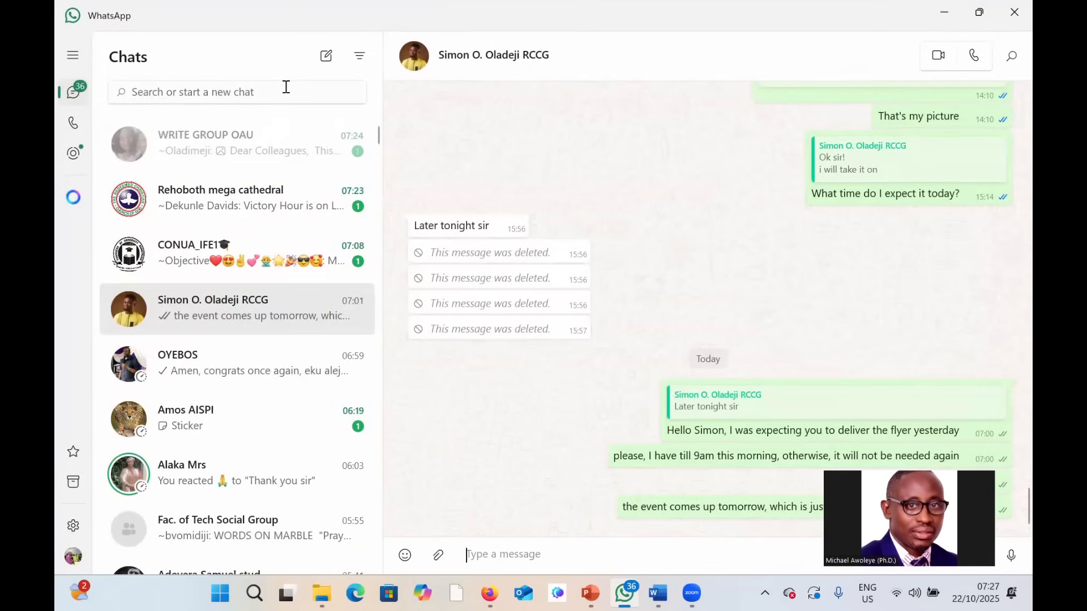
pyautogui.write('horti')
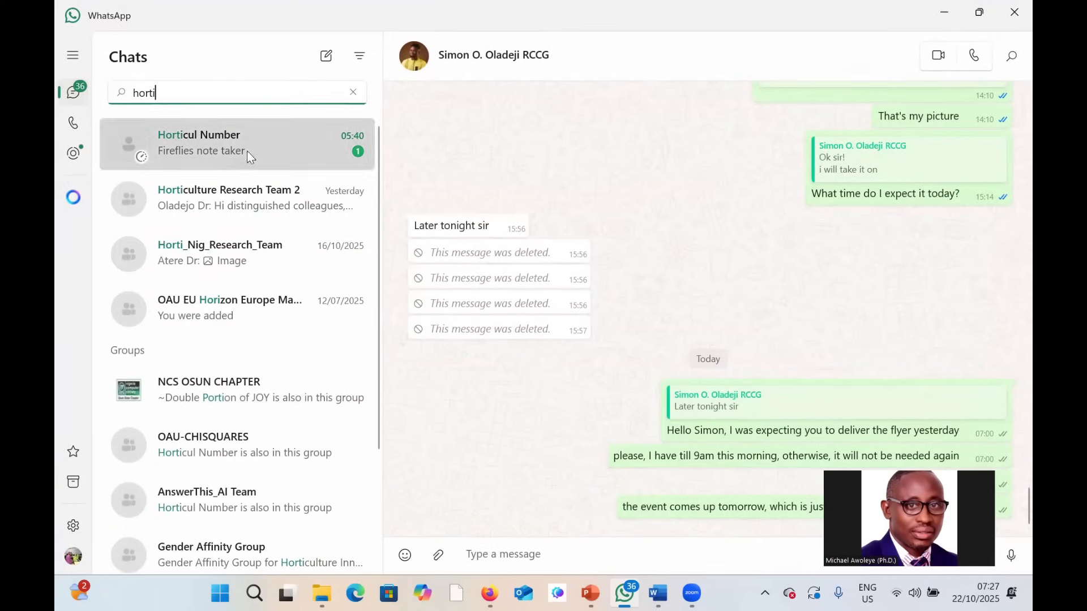
pyautogui.click(247, 150)
pyautogui.hotkey('ctrl', 'v')
pyautogui.press('Return')
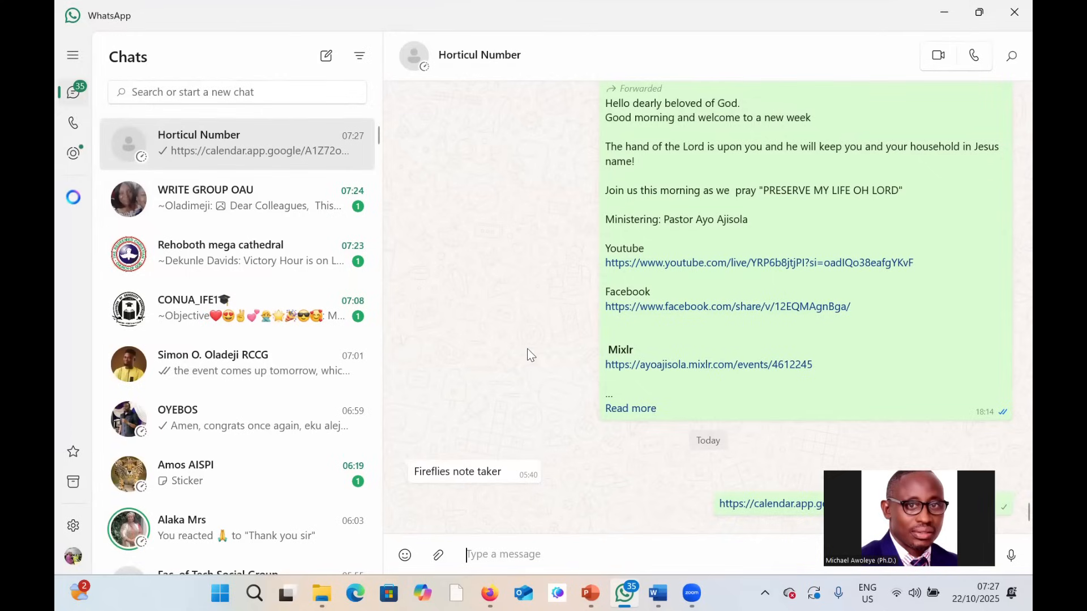
pyautogui.click(770, 508)
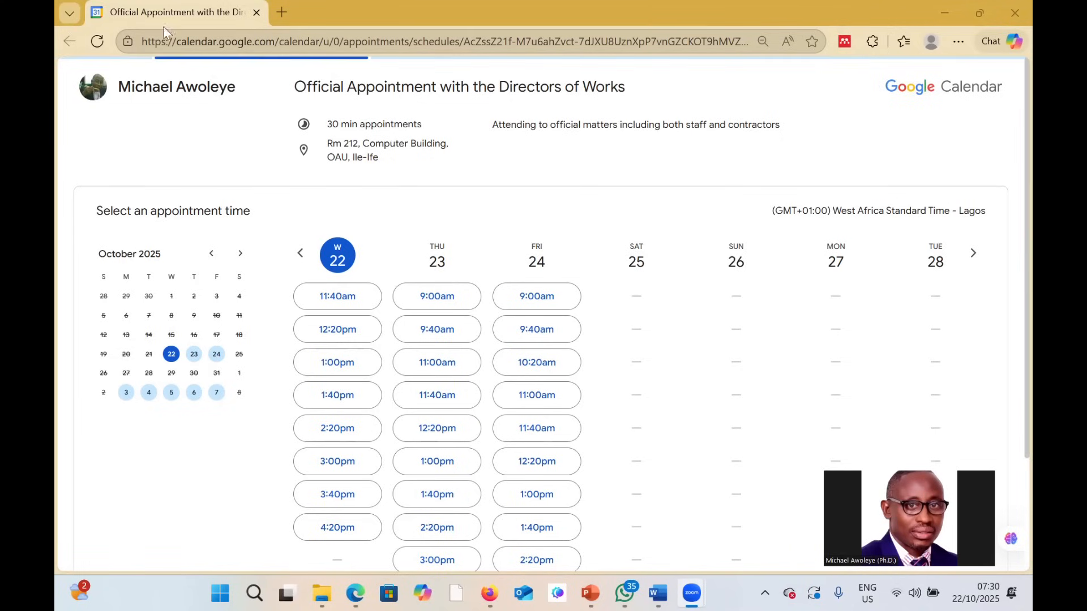
# - Switch back to Google Calendar in Firefox and open the same account's Gmail inbox
pyautogui.click(492, 591)
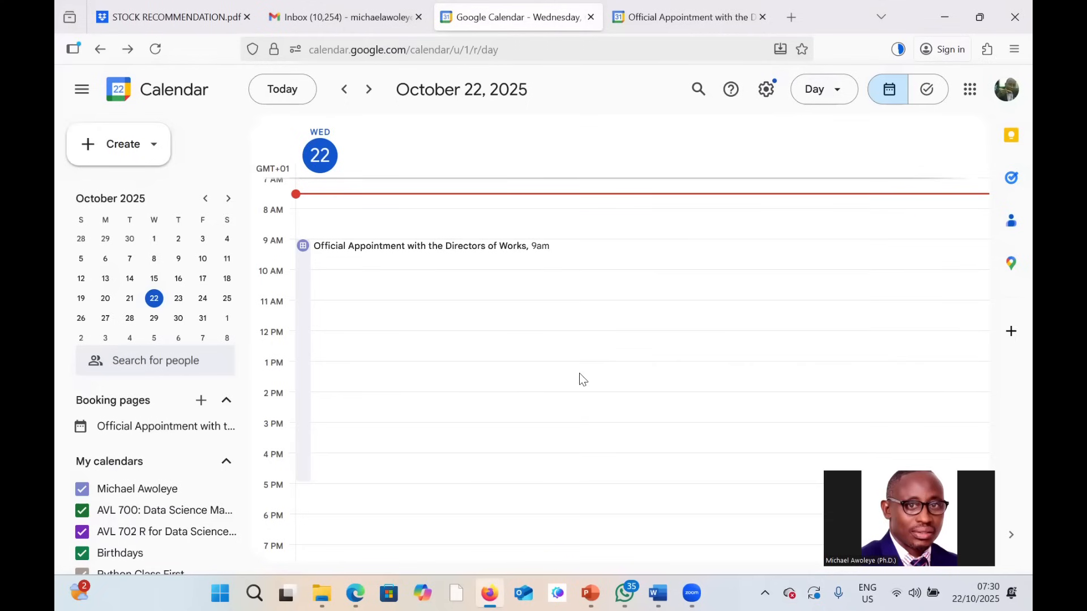
pyautogui.click(1007, 90)
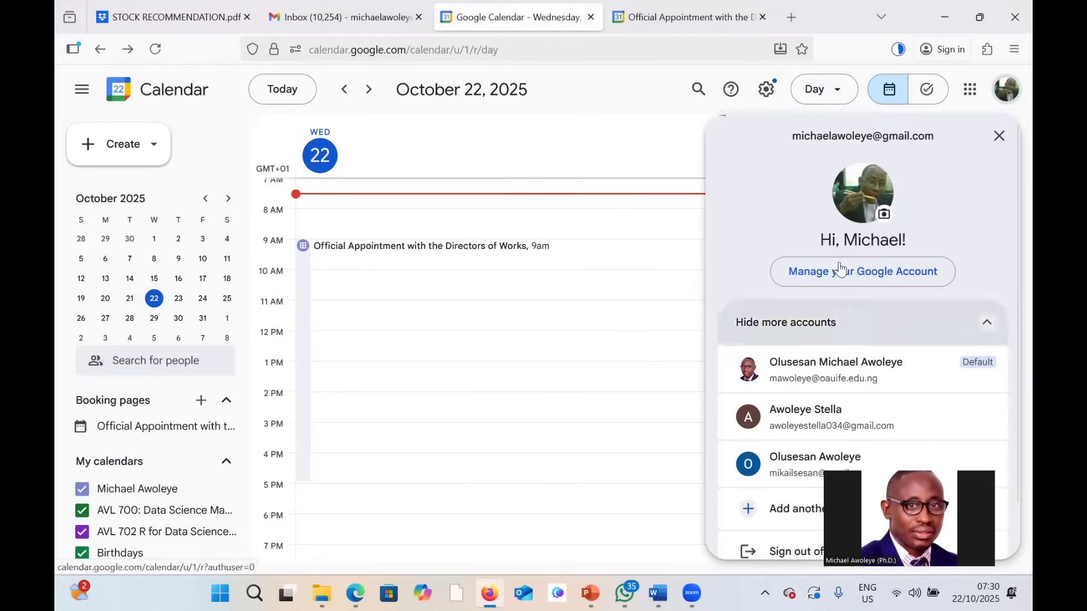
pyautogui.click(601, 281)
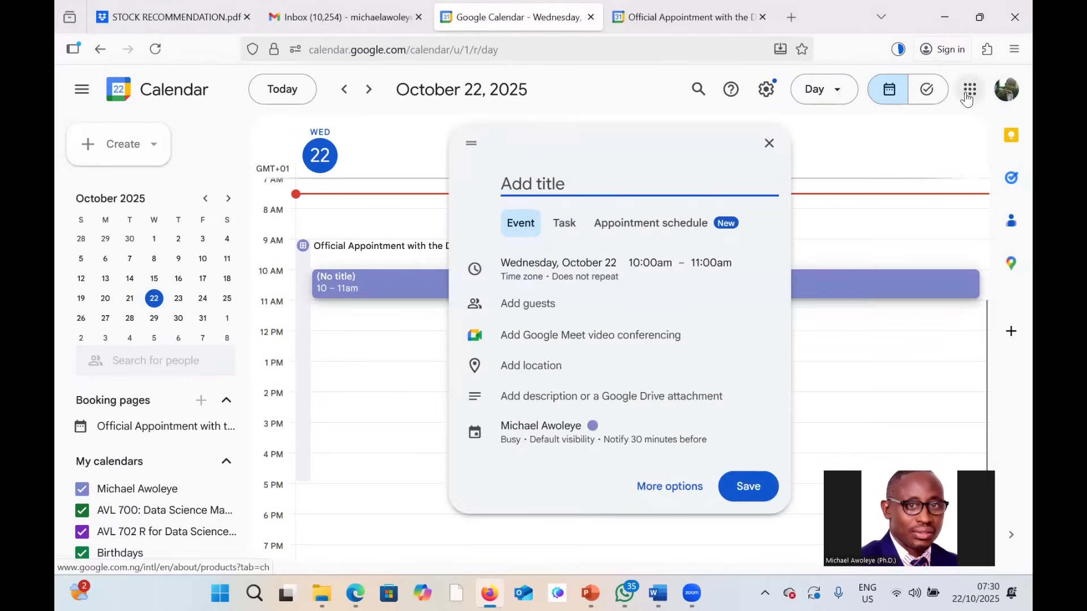
pyautogui.click(970, 91)
pyautogui.click(817, 327)
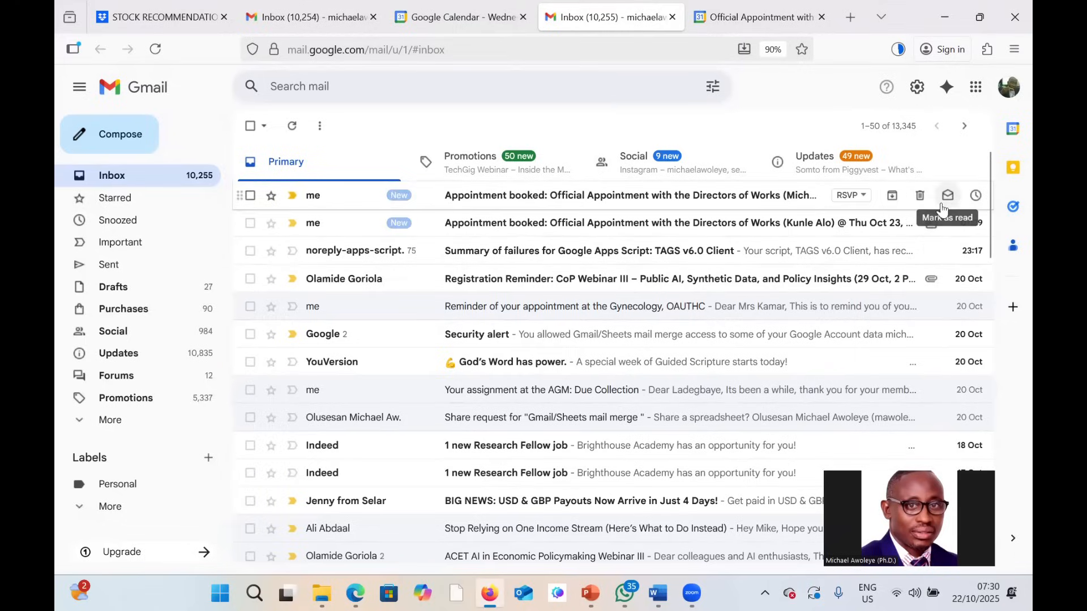
# - Open the "Appointment booked" email for Thursday, October 23, 10:20am, answer Yes to the invitation and review the booking details
pyautogui.click(757, 222)
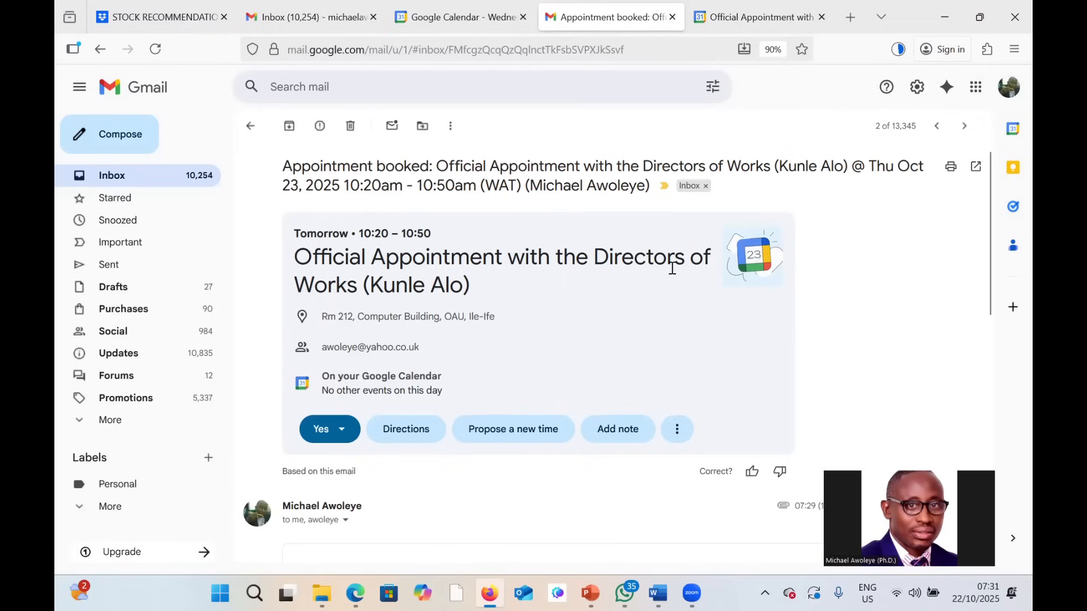
pyautogui.scroll(-3, 620, 273)
pyautogui.scroll(1, 596, 205)
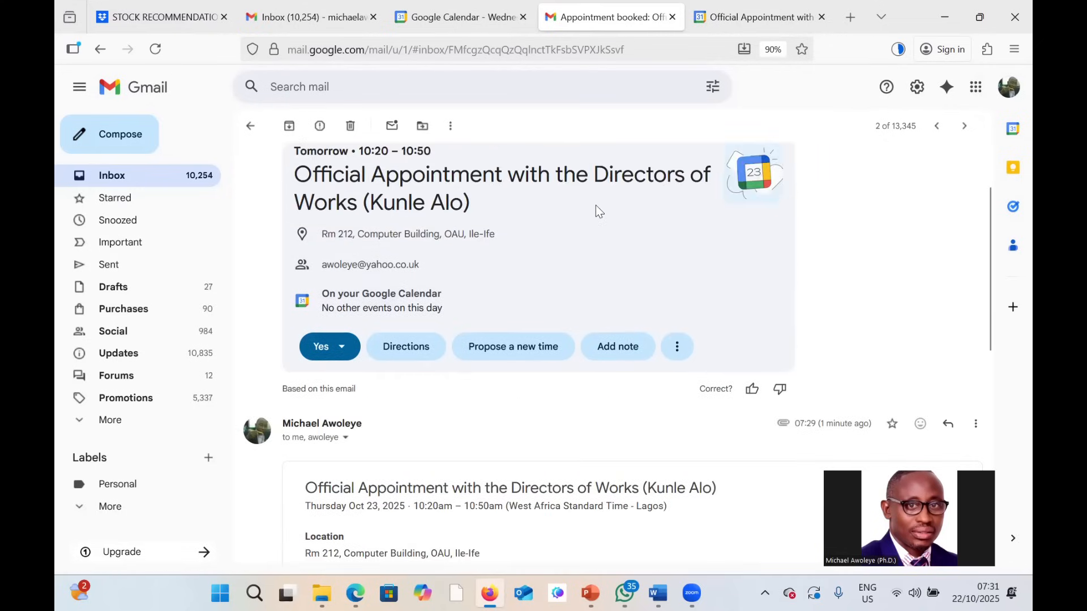
pyautogui.click(323, 358)
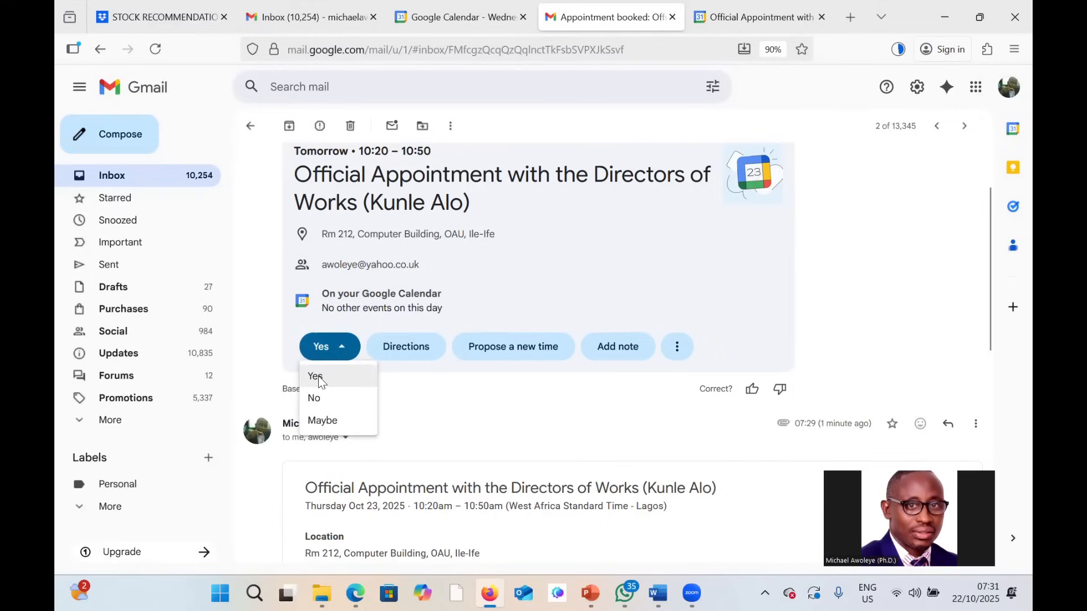
pyautogui.click(318, 377)
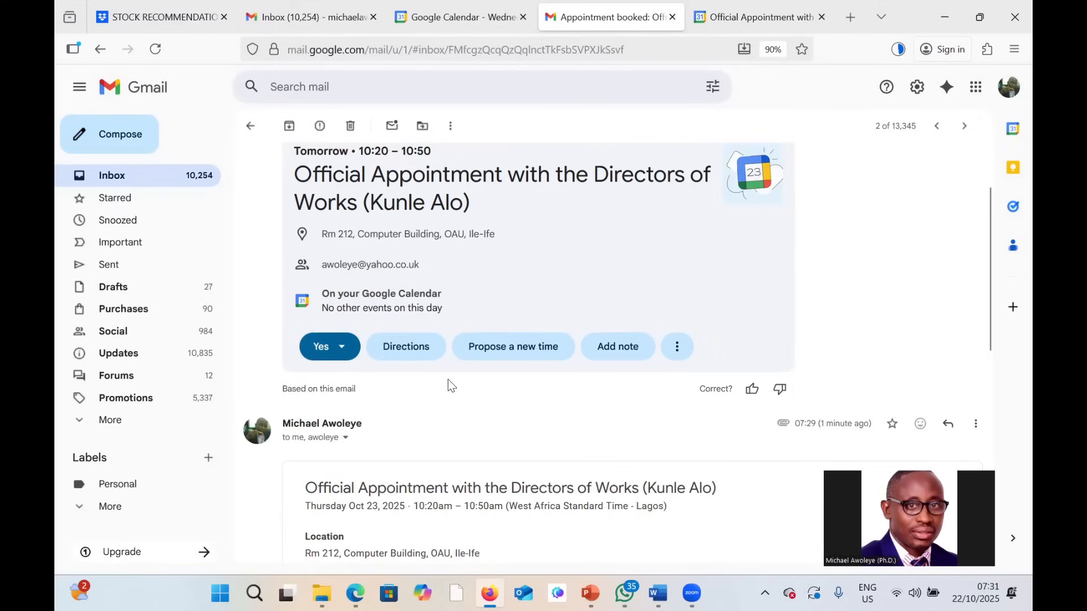
pyautogui.scroll(-2, 510, 303)
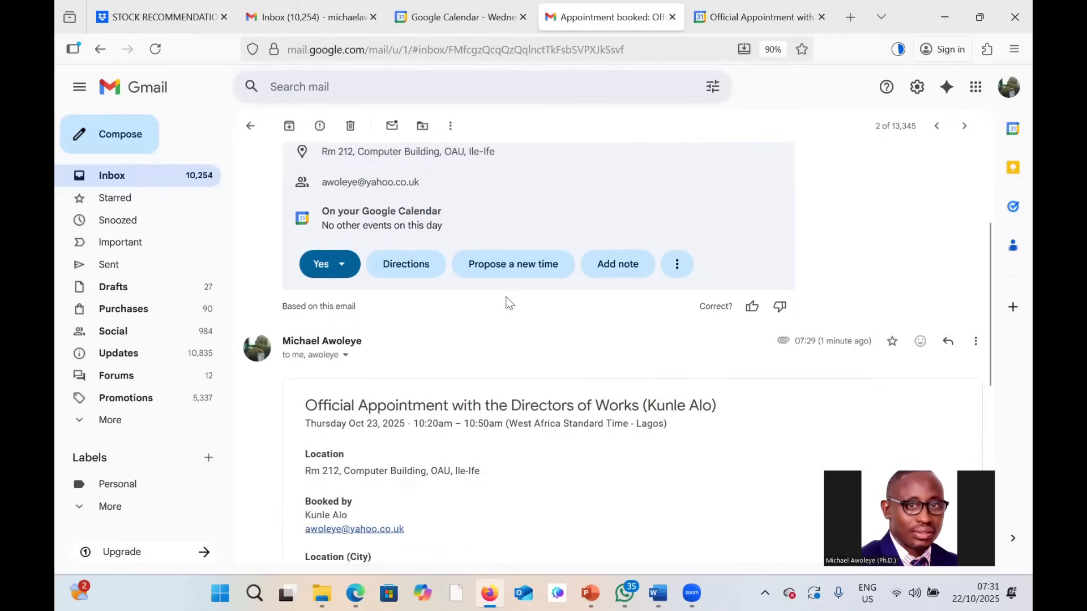
pyautogui.scroll(-5, 526, 286)
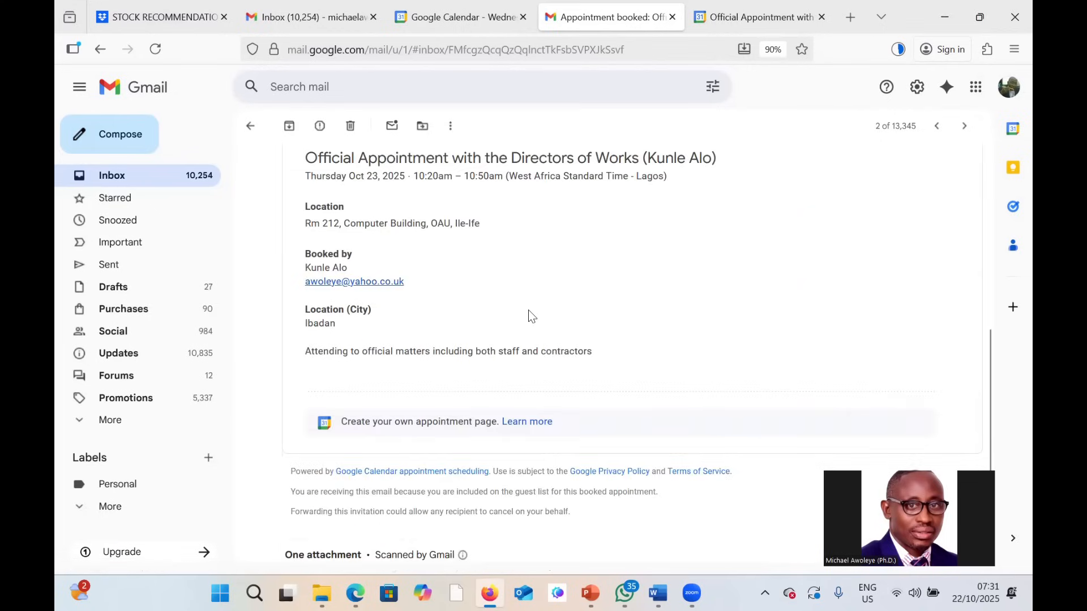
pyautogui.scroll(10, 528, 311)
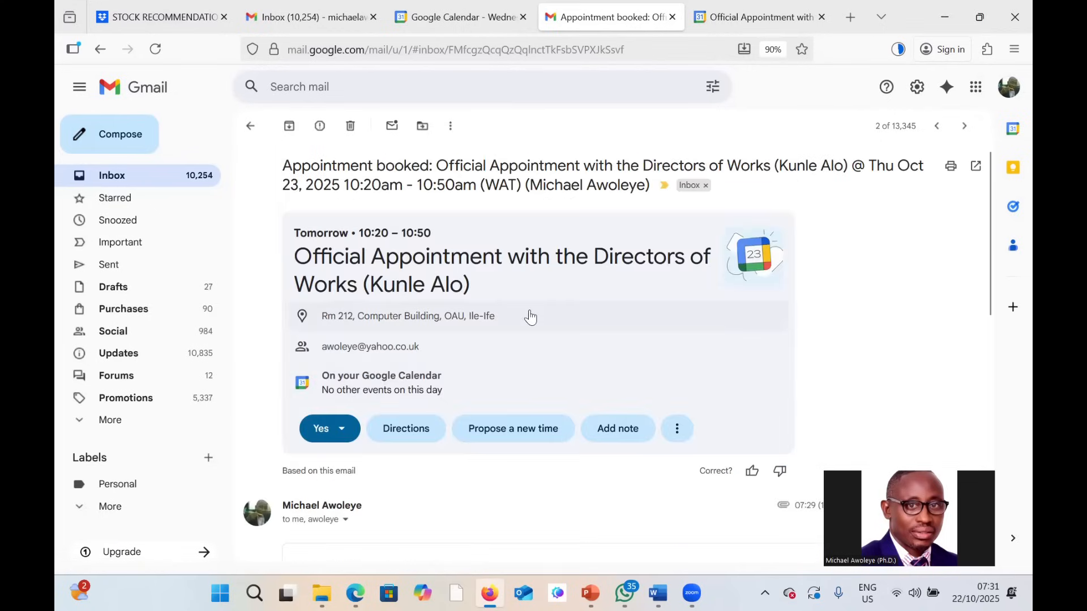
# - Return to the inbox, open the "Appointment booked" email for Friday, October 24, 12:20pm, and answer No to the invitation
pyautogui.click(250, 126)
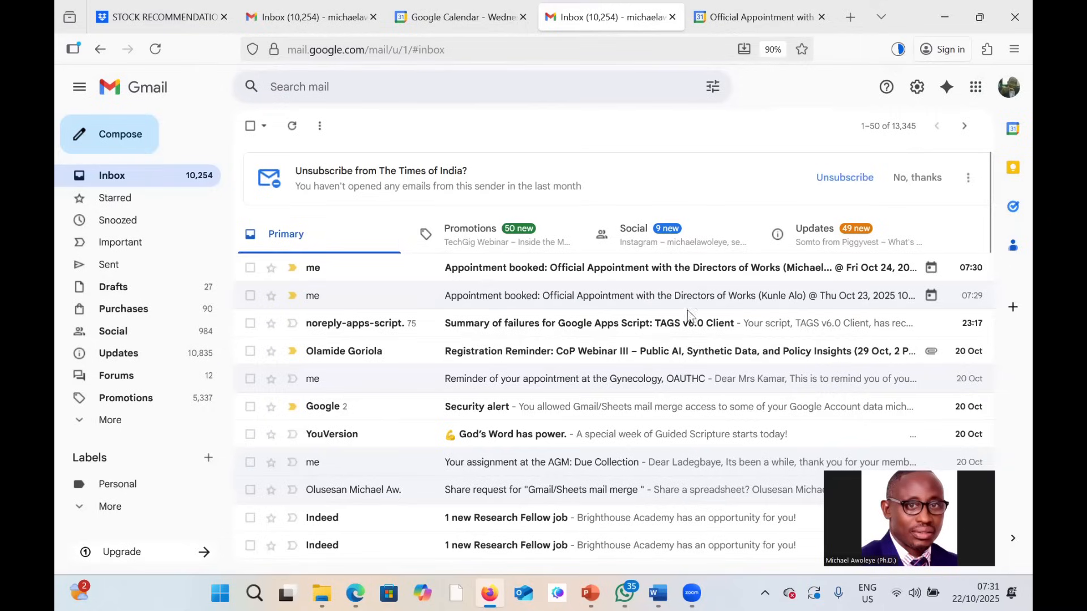
pyautogui.click(689, 268)
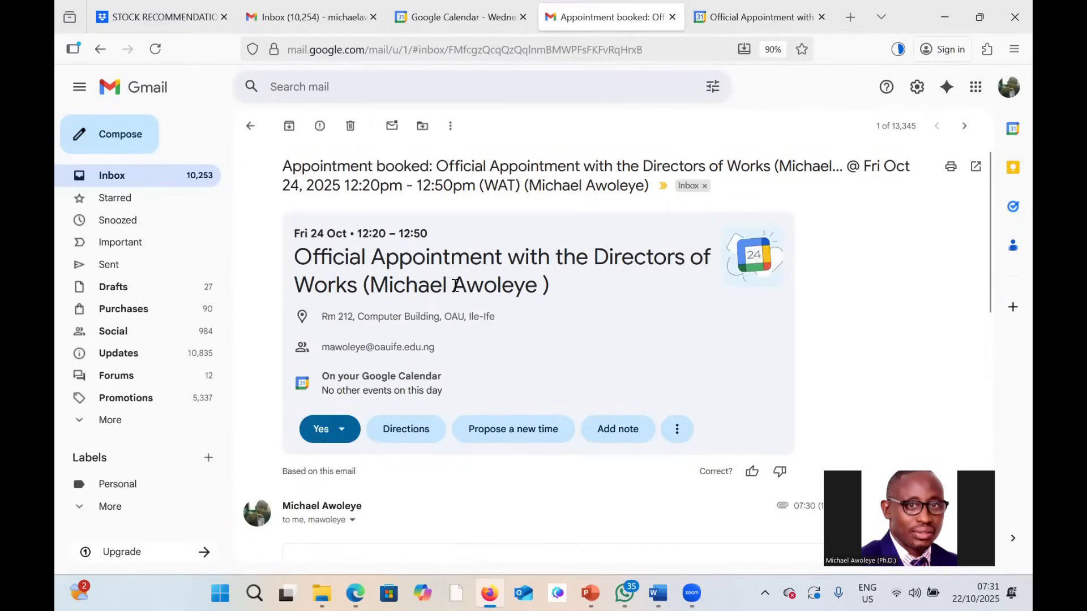
pyautogui.scroll(-3, 482, 289)
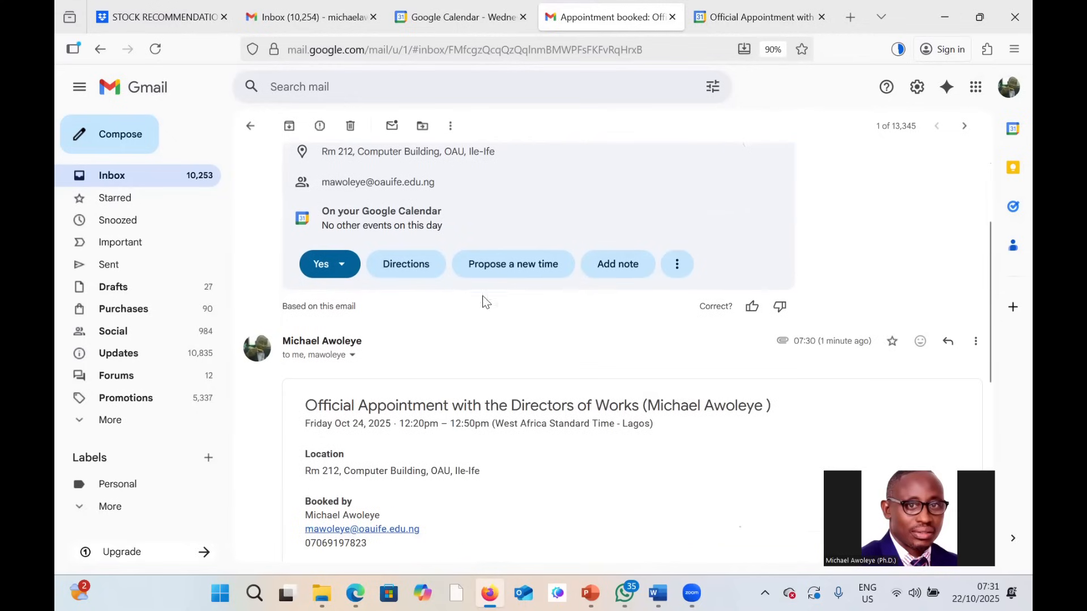
pyautogui.click(342, 266)
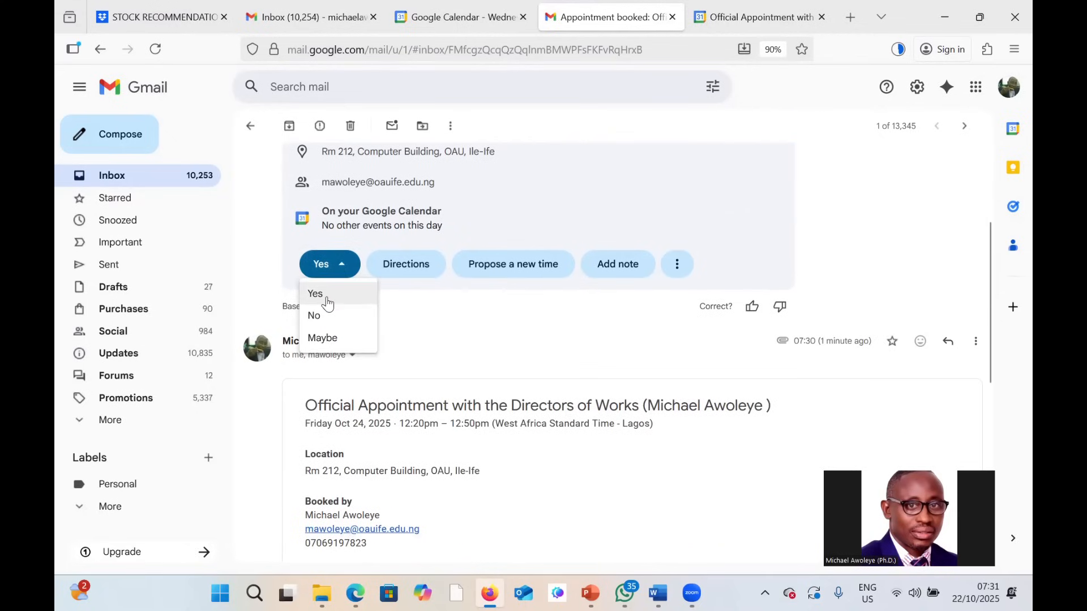
pyautogui.click(316, 317)
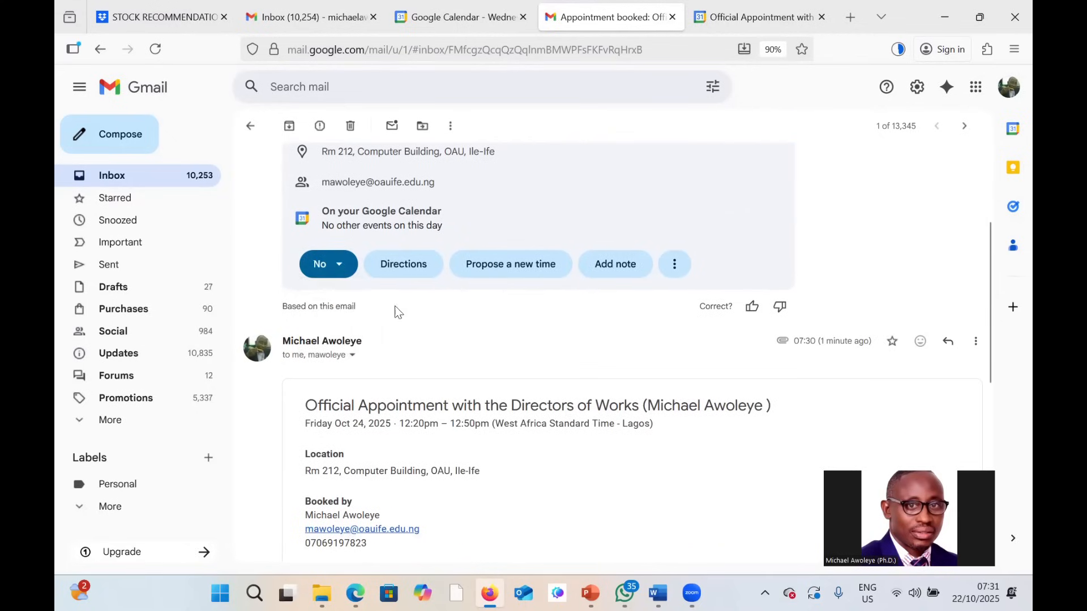
# - Try to propose a new time of 10:45am to 11:15am on October 24, 2025 for the declined appointment and send the proposal
pyautogui.click(516, 266)
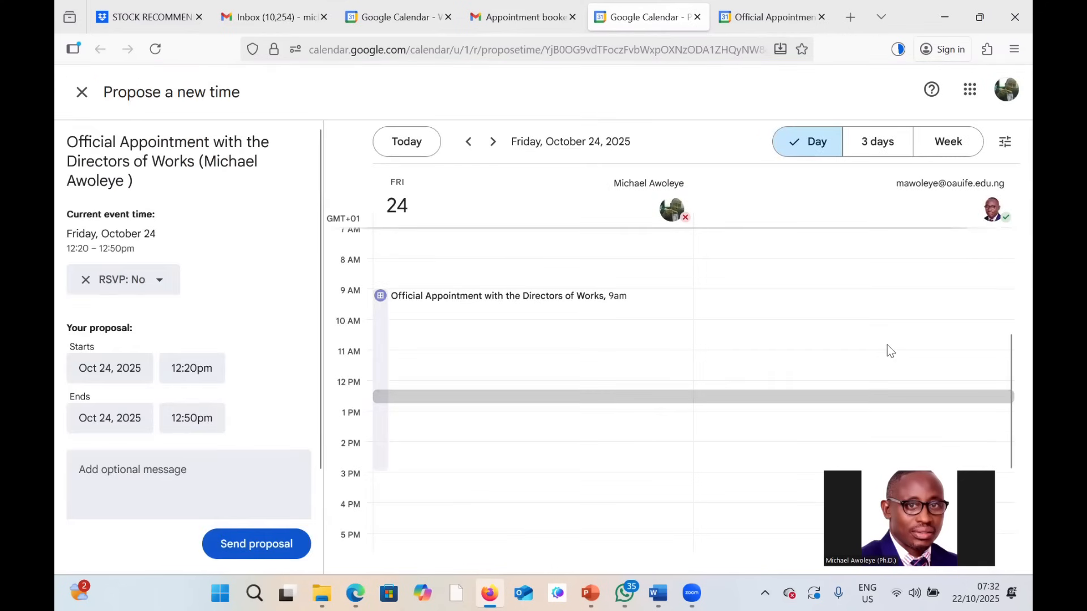
pyautogui.moveTo(609, 298)
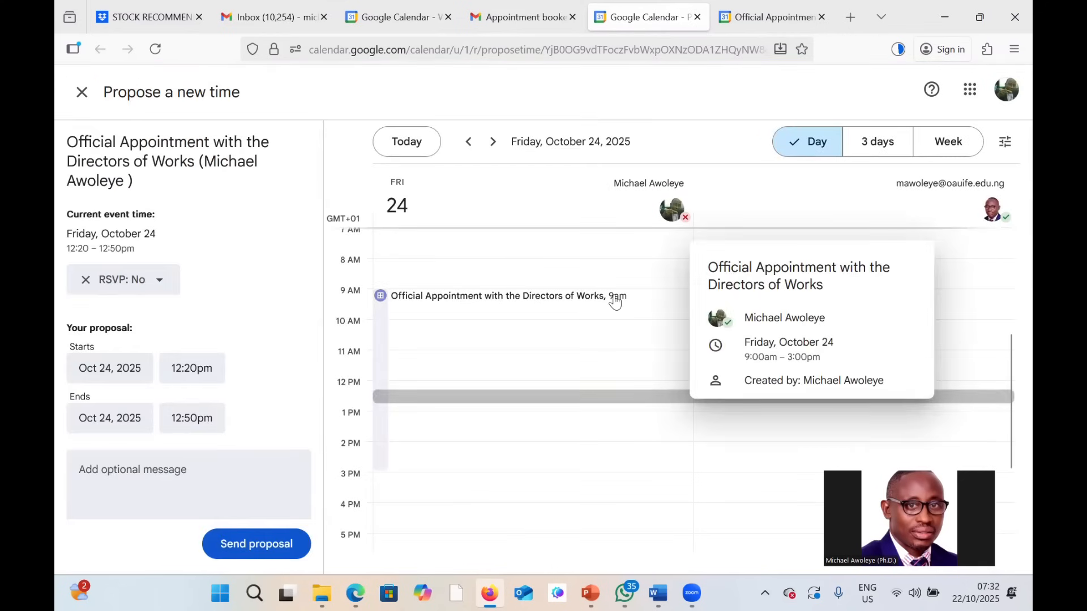
pyautogui.click(403, 336)
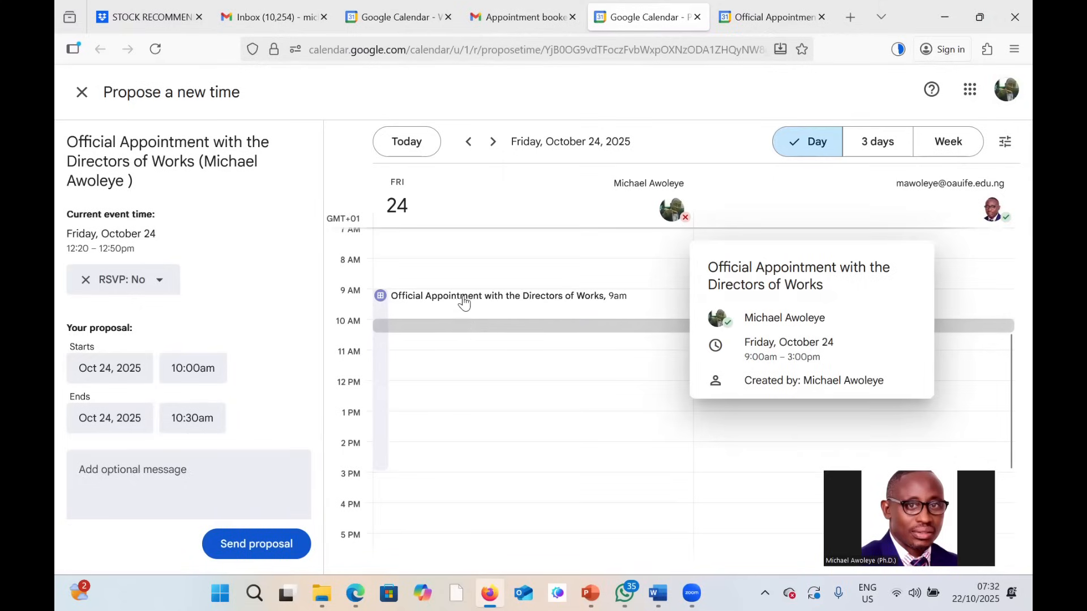
pyautogui.scroll(-3, 526, 332)
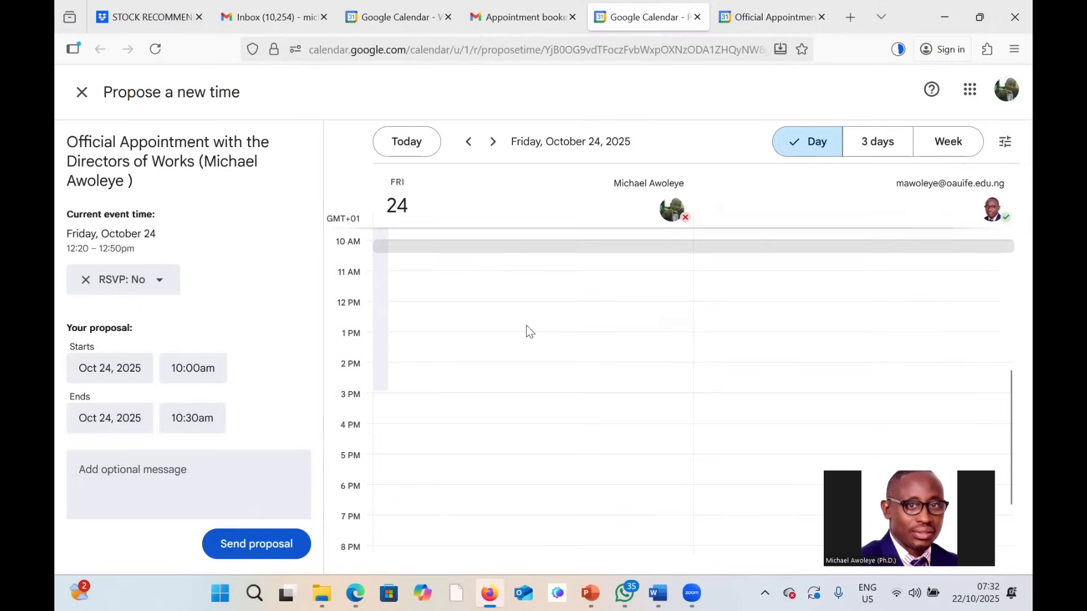
pyautogui.scroll(3, 527, 321)
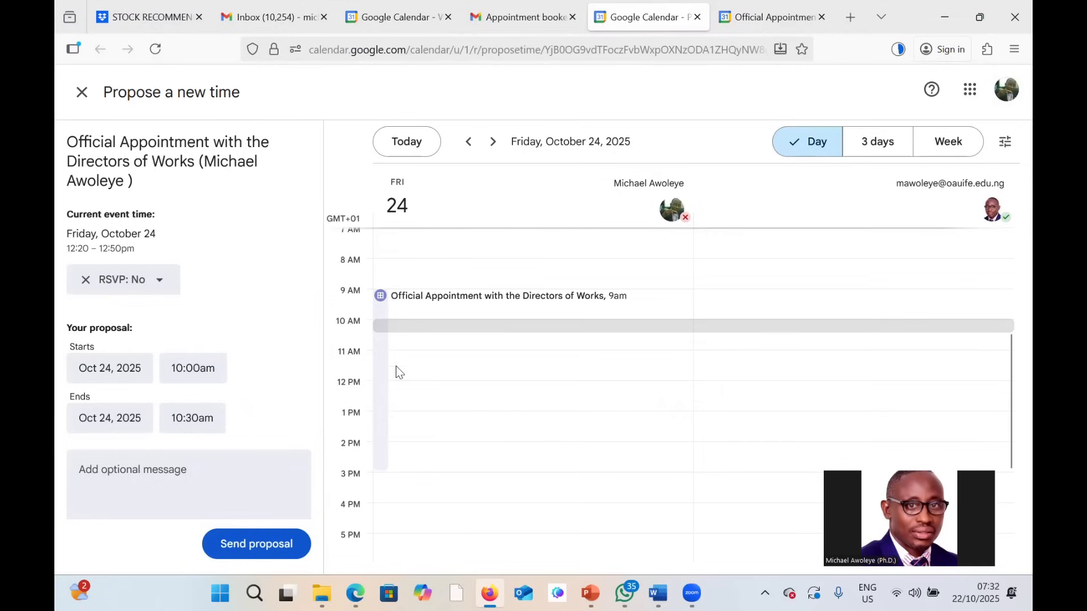
pyautogui.click(398, 348)
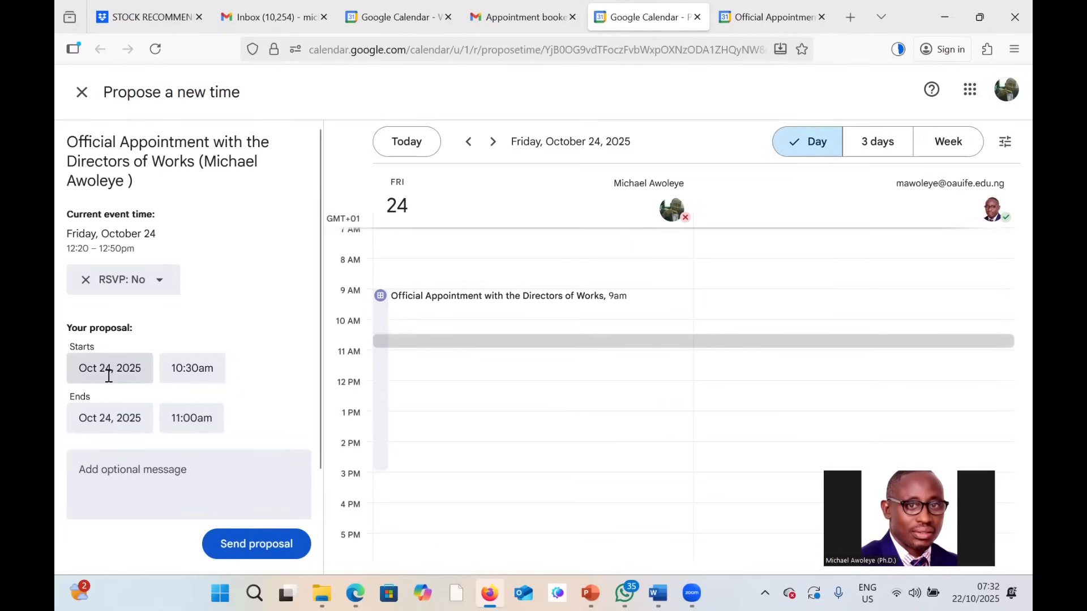
pyautogui.click(196, 368)
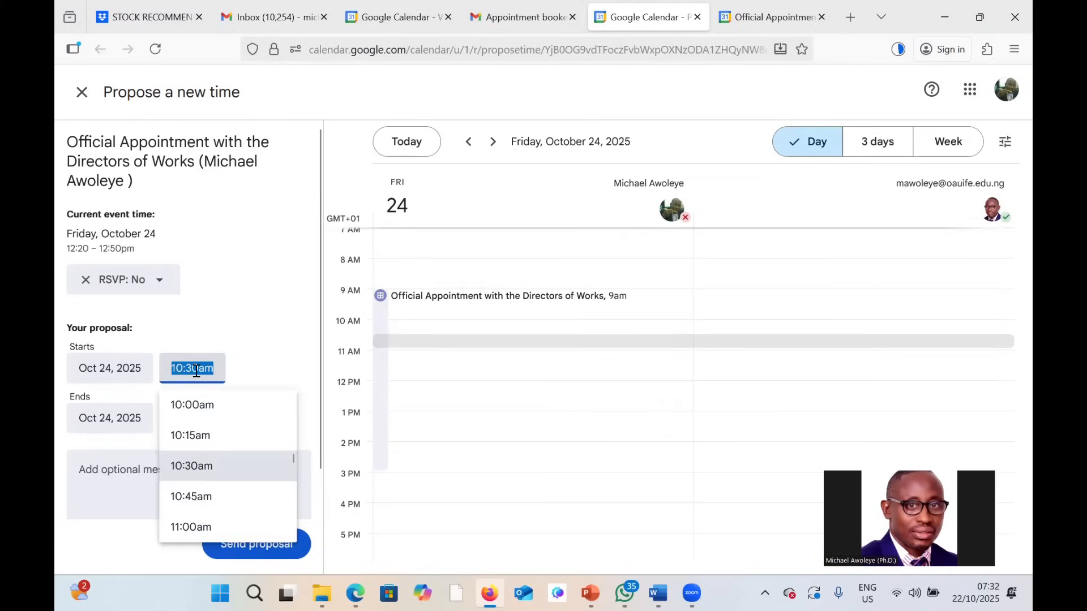
pyautogui.click(198, 498)
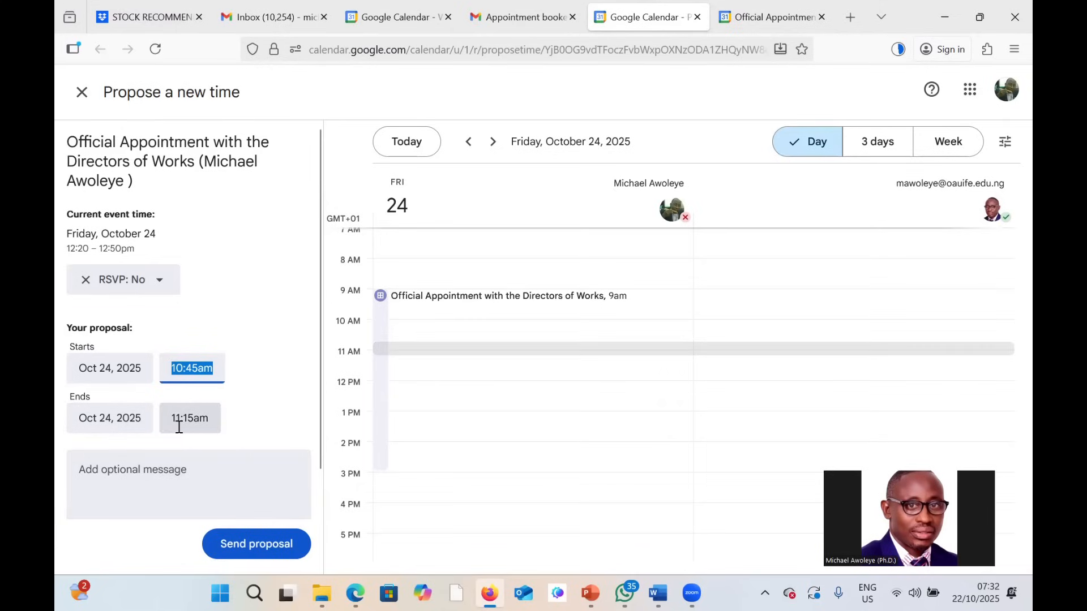
pyautogui.click(238, 549)
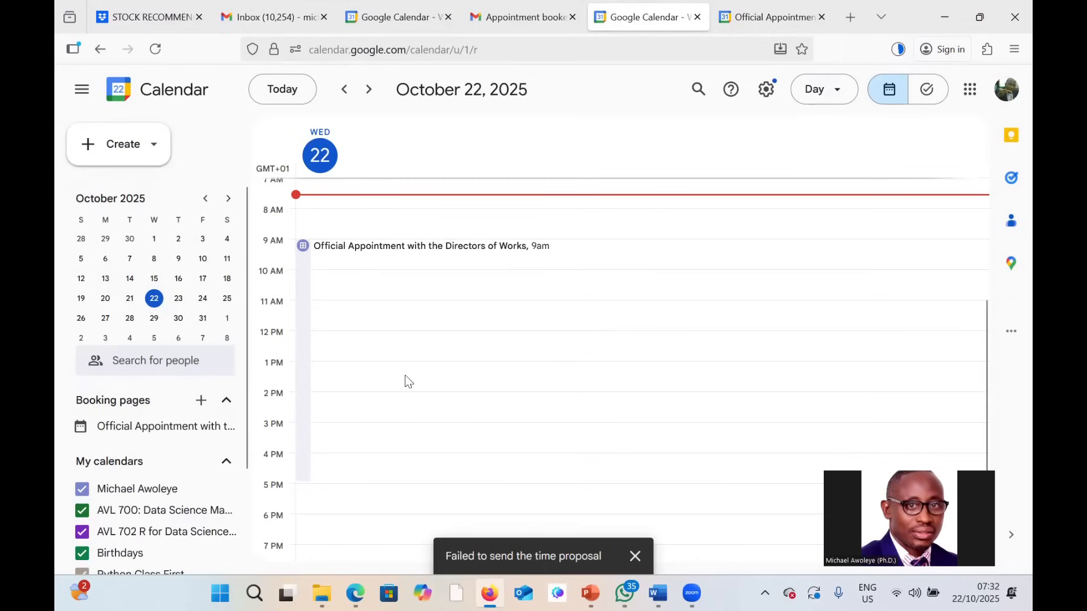
# - Switch to the Yahoo Mail inbox in a new tab, open the "Appointment booked" email for October 23, 10:20am, and try answering Yes
pyautogui.click(854, 21)
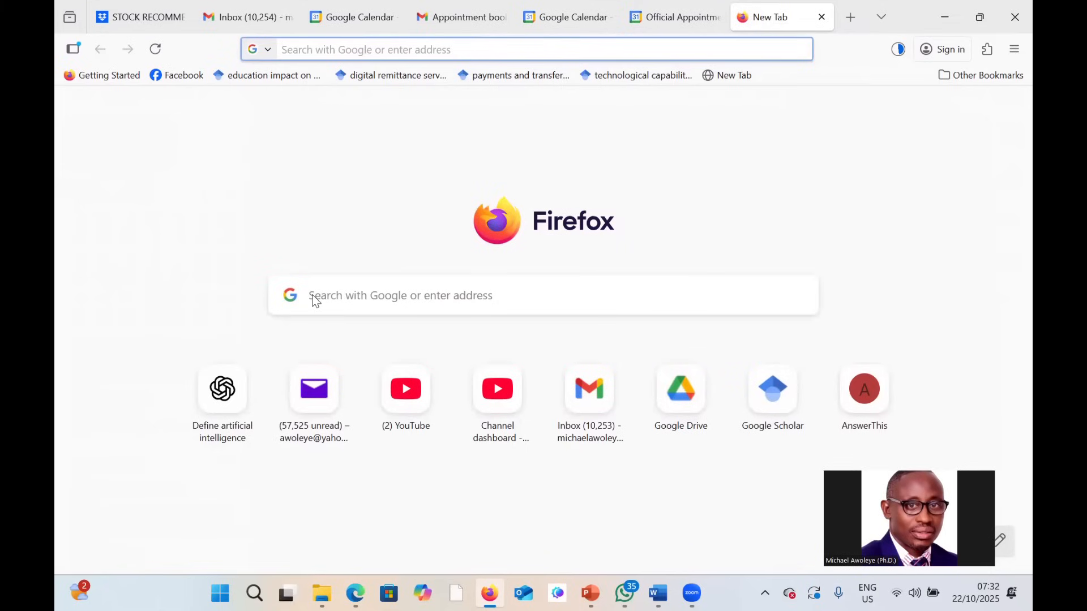
pyautogui.click(312, 394)
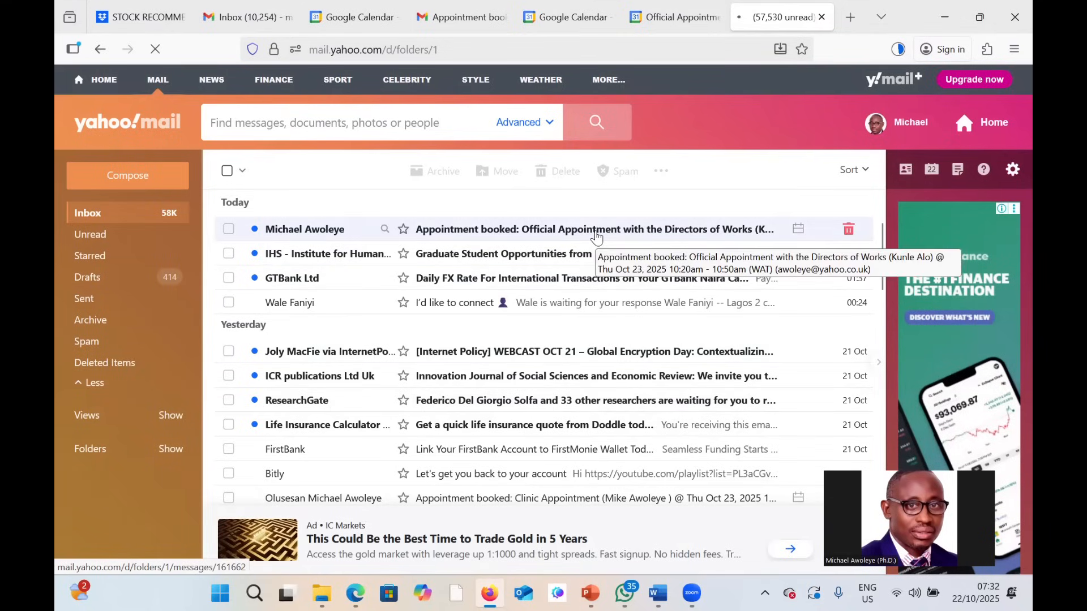
pyautogui.click(596, 232)
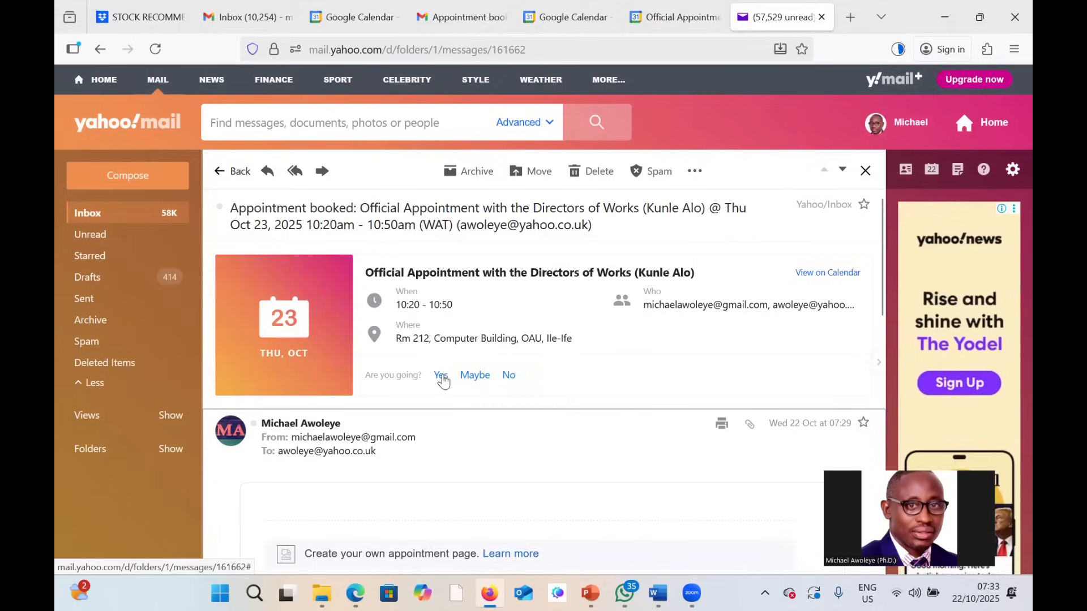
pyautogui.click(441, 377)
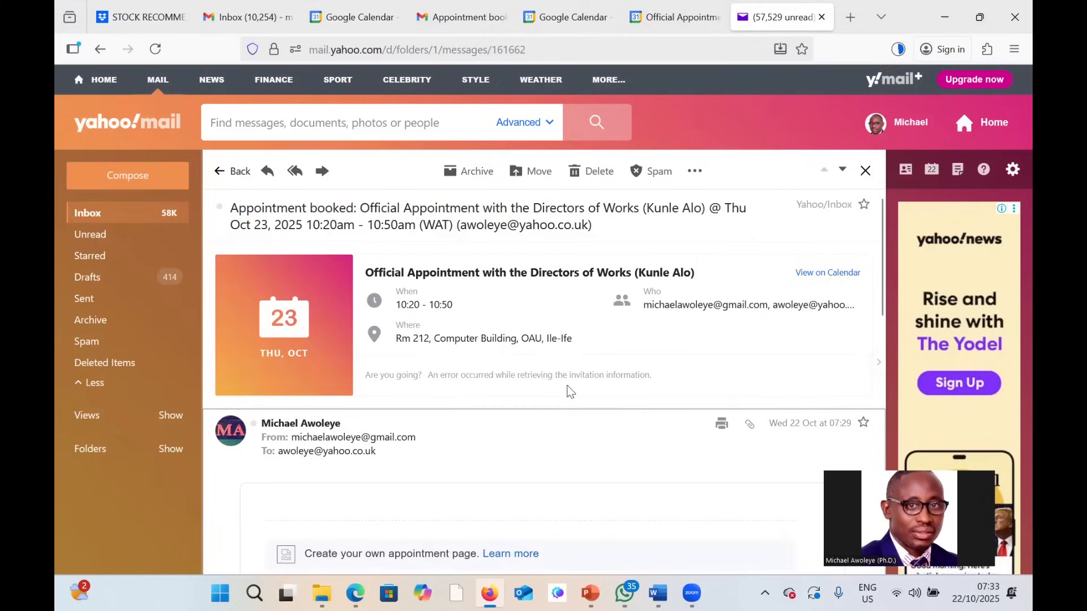
# - Open Gmail in a new tab and switch to the default OAU account's inbox
pyautogui.click(850, 17)
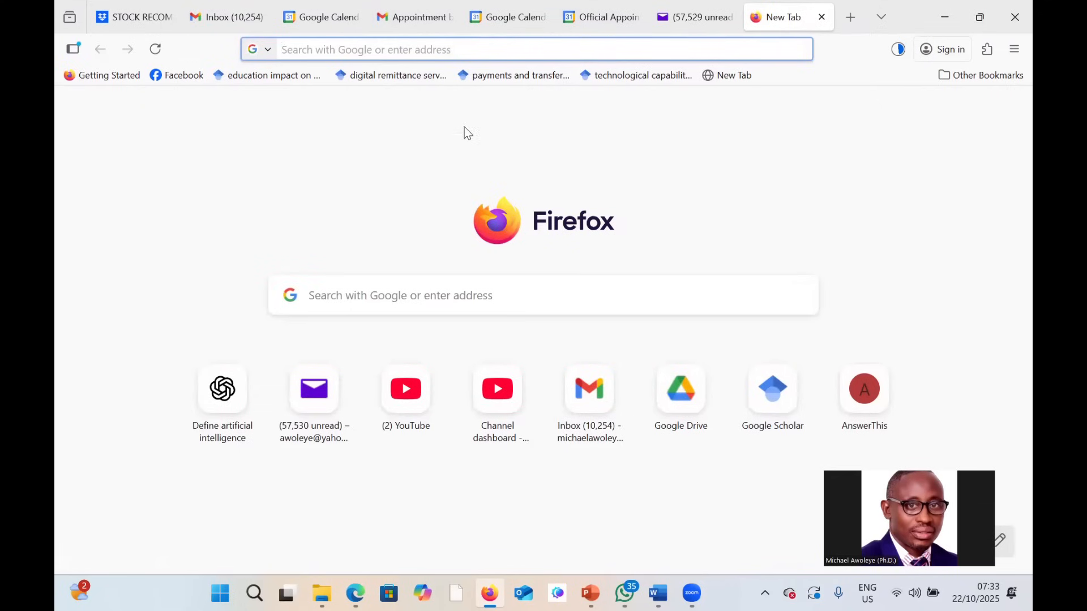
pyautogui.click(587, 387)
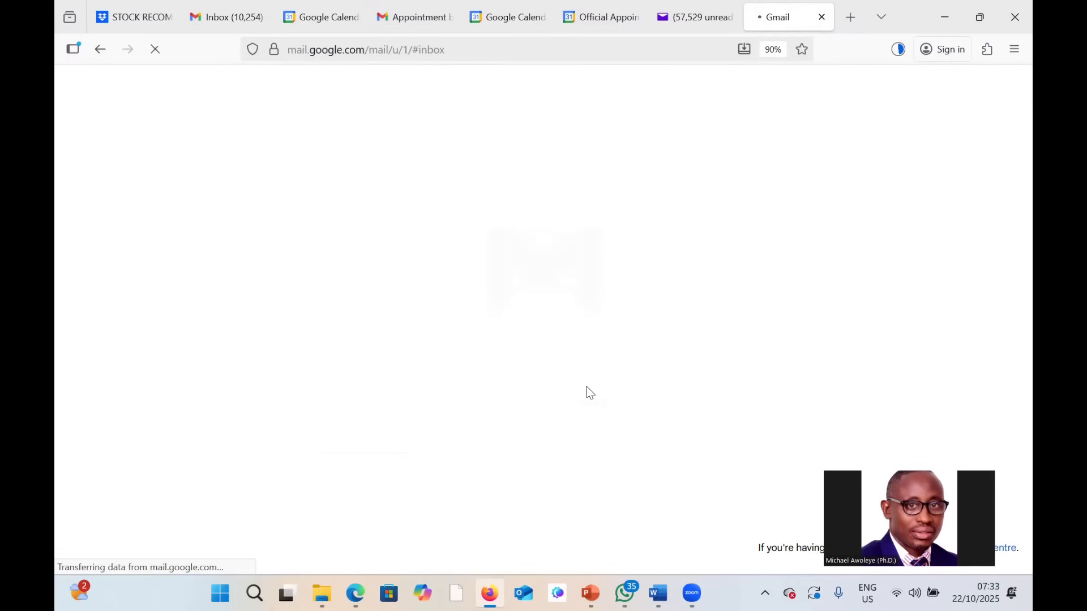
pyautogui.click(1009, 89)
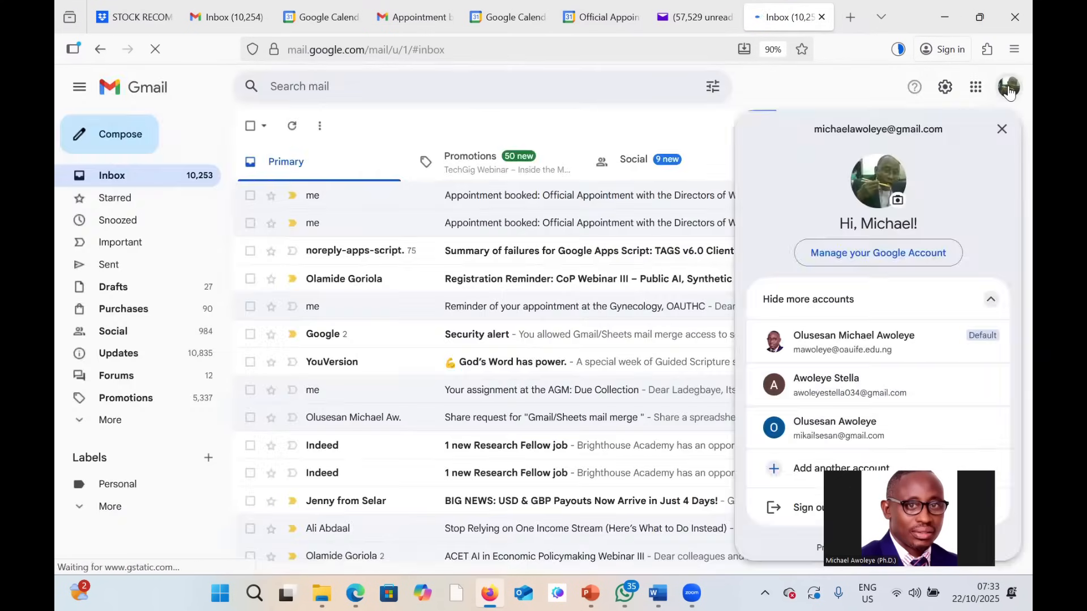
pyautogui.click(842, 342)
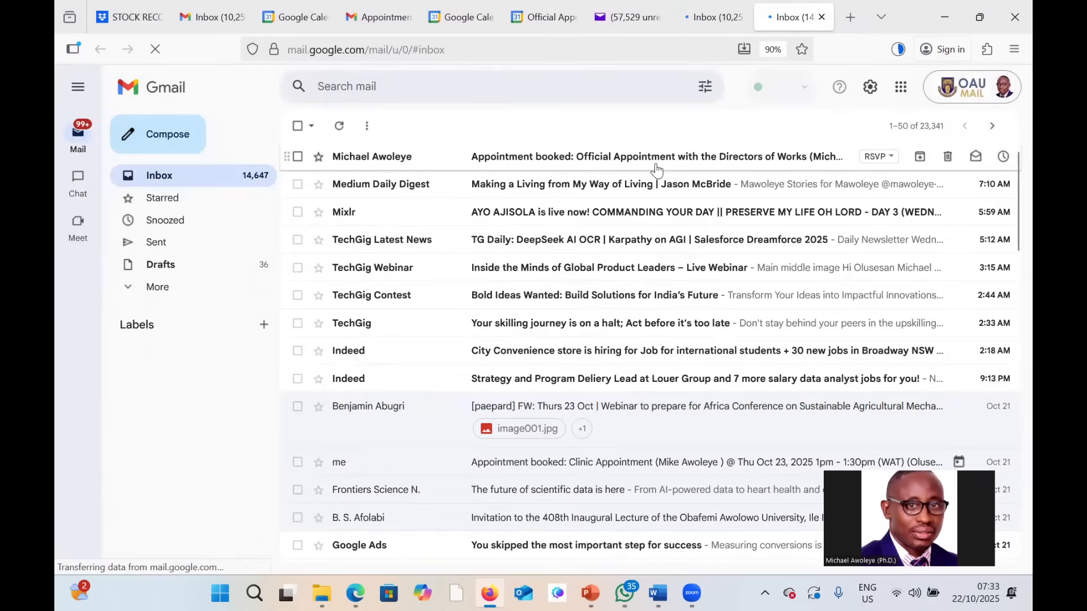
# - Open the "Appointment booked" email for Friday, October 24, 12:20pm, and review its booking details, cancellation and rebooking options, and RSVP choices
pyautogui.click(716, 161)
pyautogui.scroll(-5, 634, 280)
pyautogui.scroll(5, 634, 278)
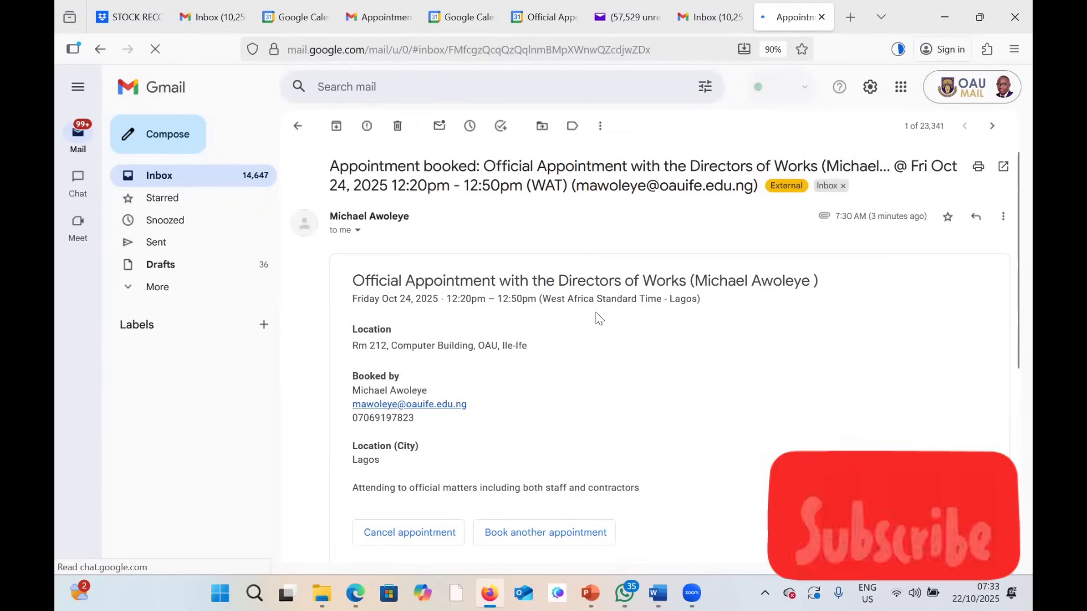
pyautogui.scroll(-2, 596, 313)
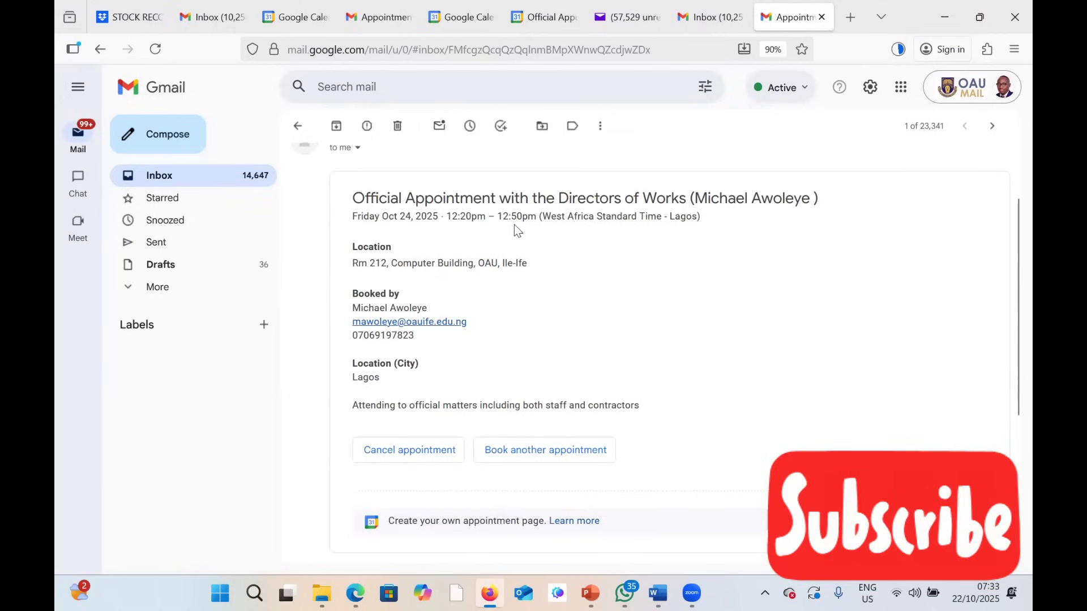
pyautogui.scroll(-3, 502, 273)
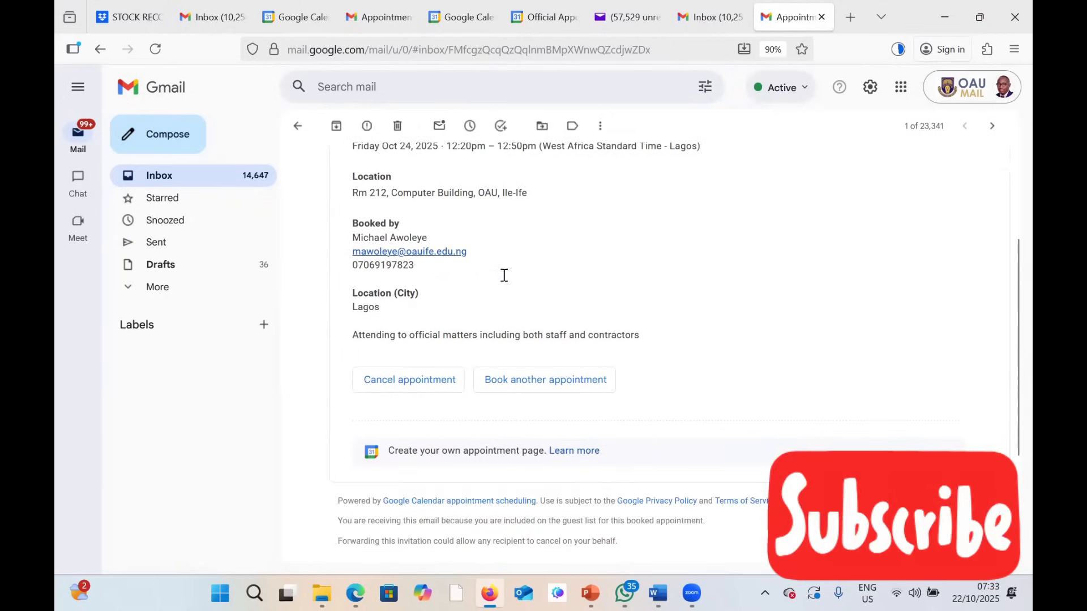
pyautogui.scroll(3, 520, 289)
pyautogui.scroll(-3, 552, 299)
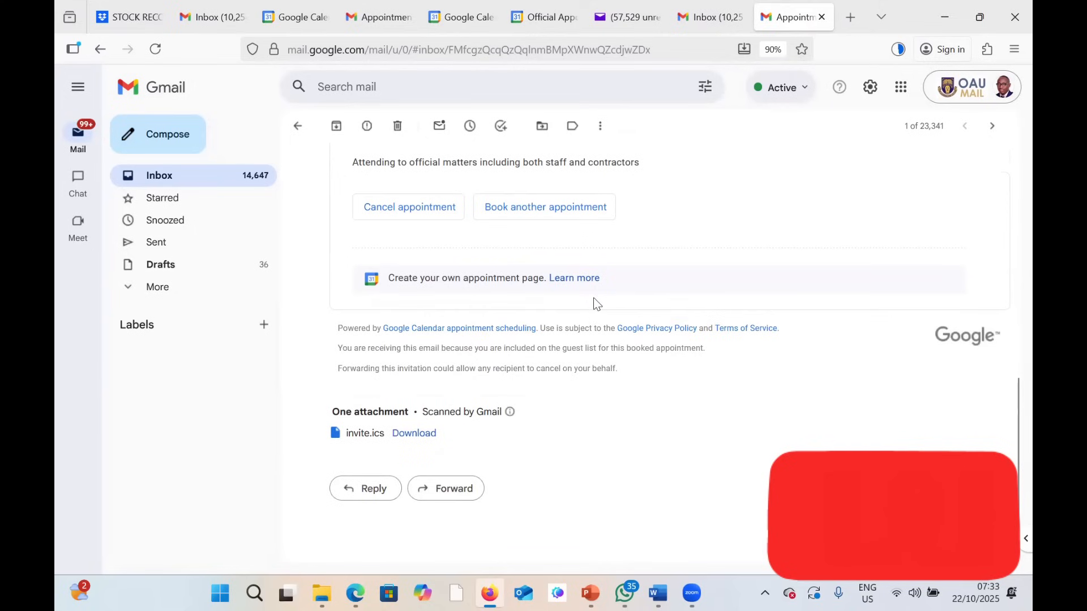
pyautogui.scroll(7, 589, 305)
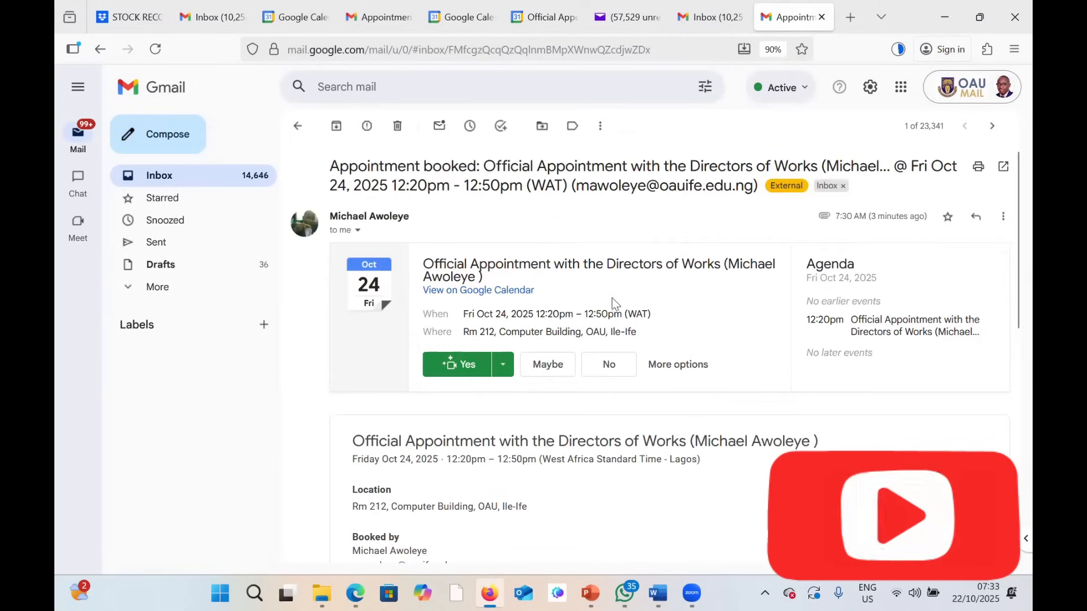
pyautogui.scroll(-2, 623, 299)
pyautogui.scroll(1, 651, 300)
pyautogui.scroll(1, 645, 350)
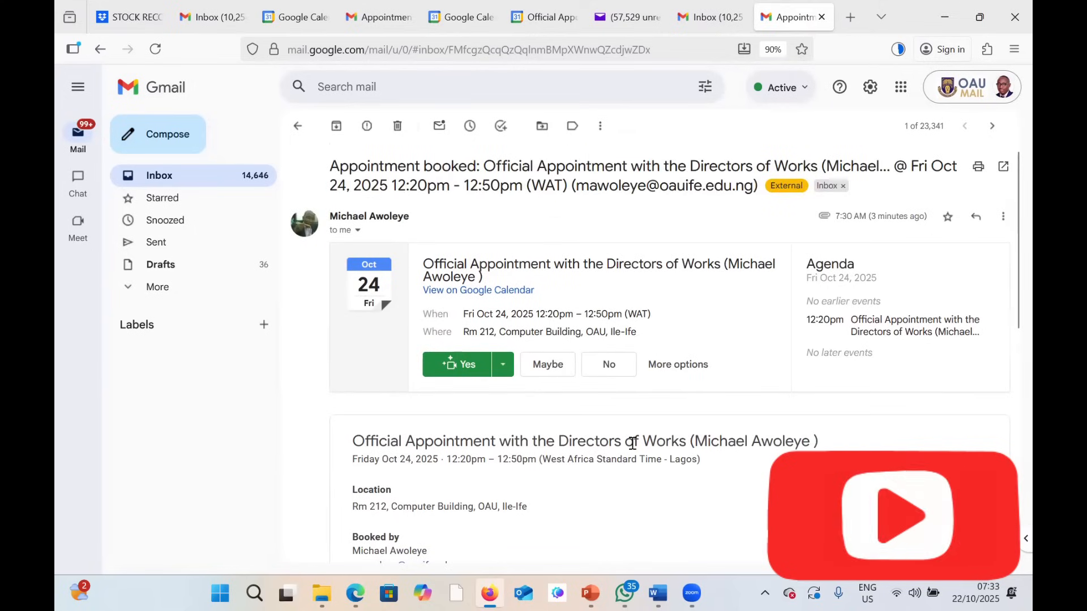